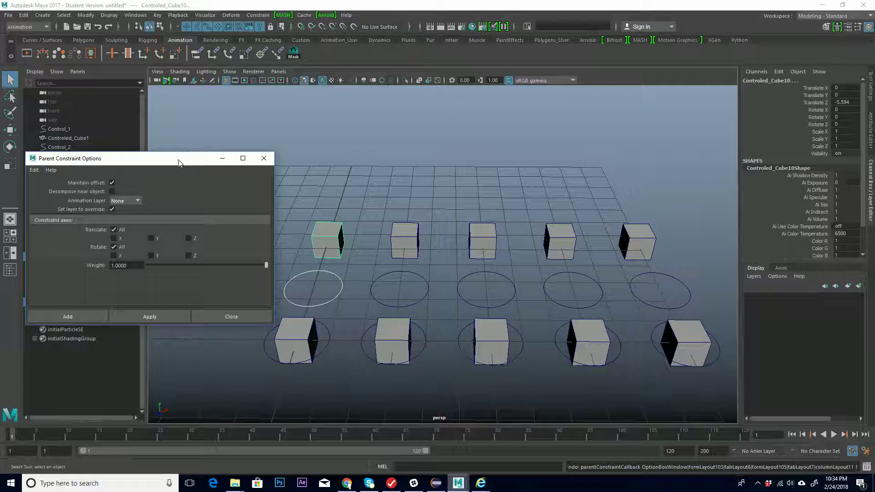
Move the Parent Constraint Options window aside and close it
drag(178, 163, 355, 105)
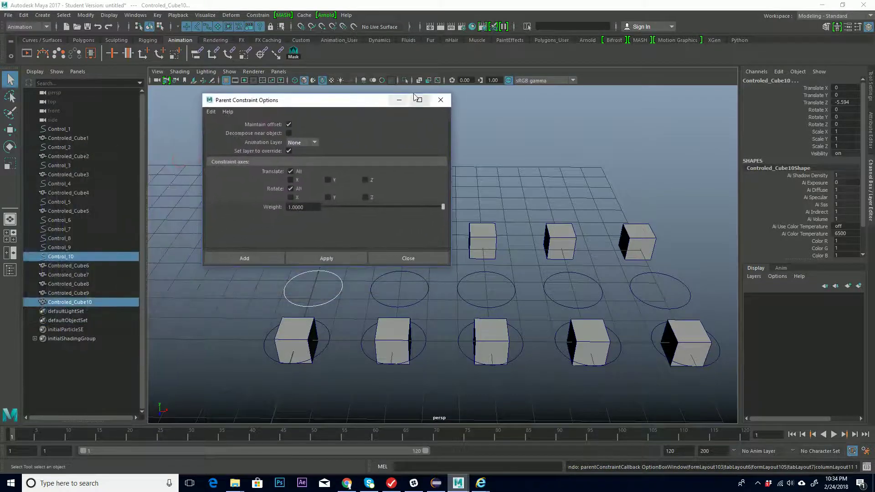
click(448, 100)
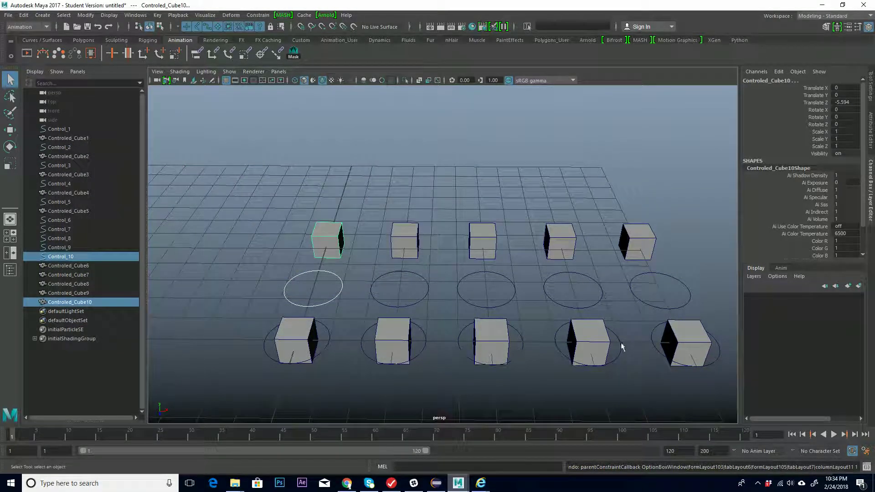
Examine the front-row circle controls and the first cube by selecting them one at a time
click(325, 355)
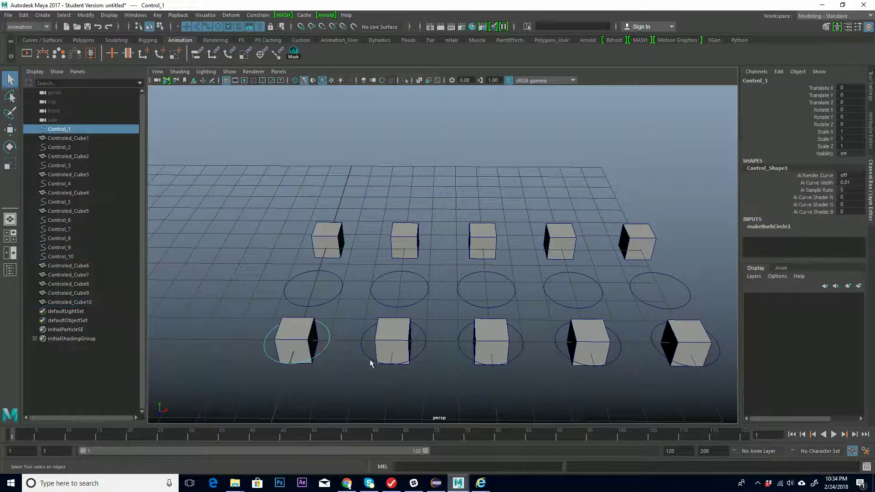
click(425, 346)
click(519, 350)
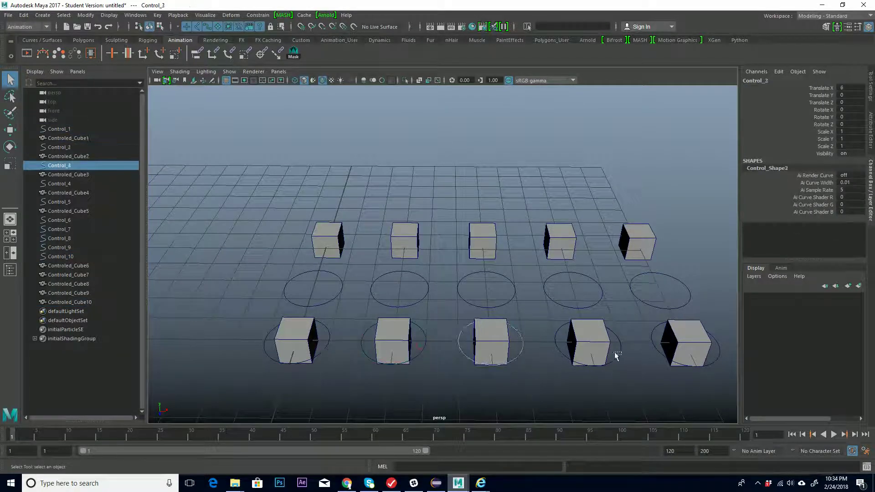
click(617, 354)
click(334, 355)
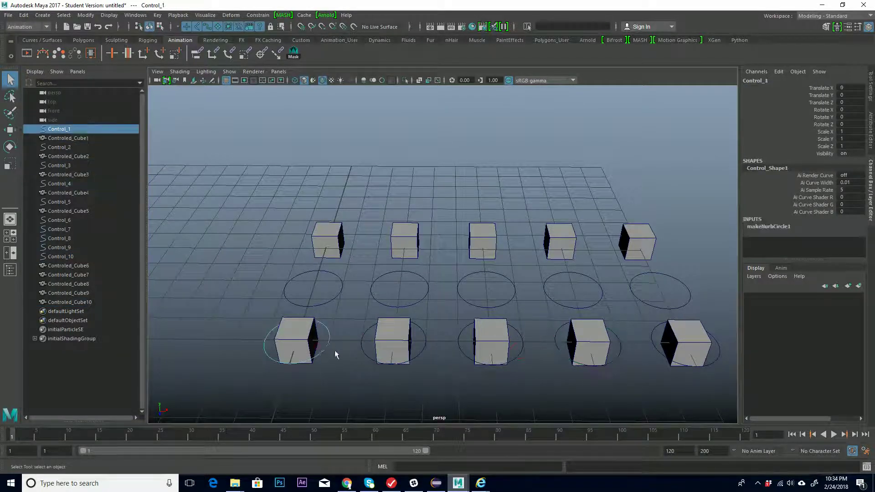
click(294, 340)
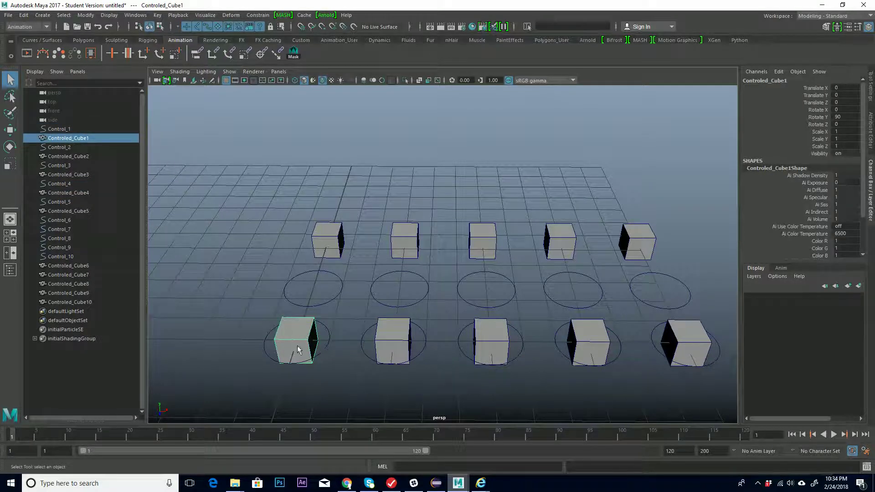
click(335, 350)
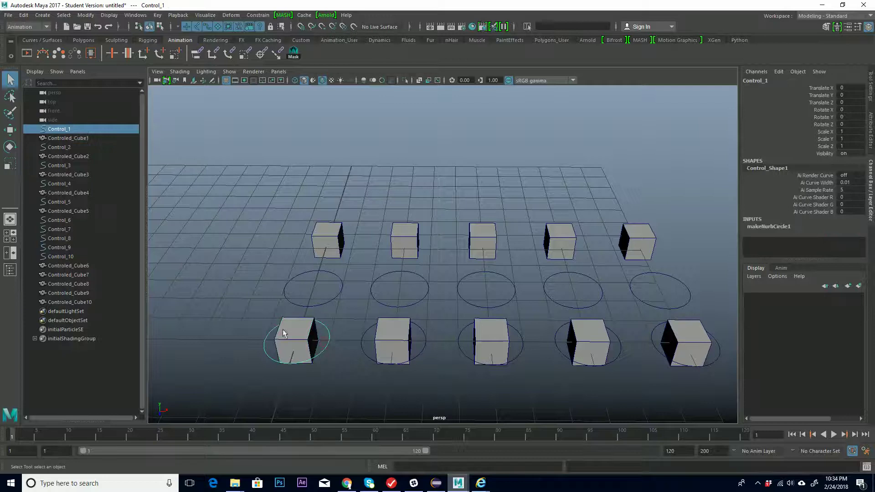
click(292, 345)
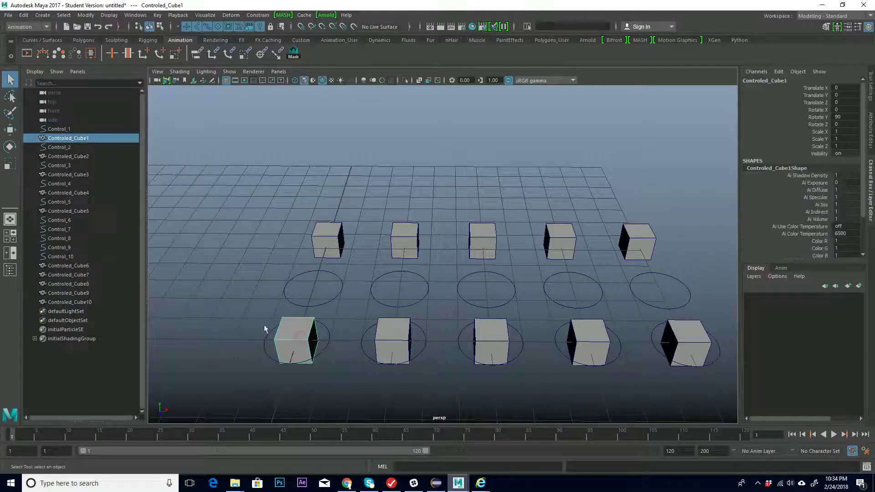
click(423, 351)
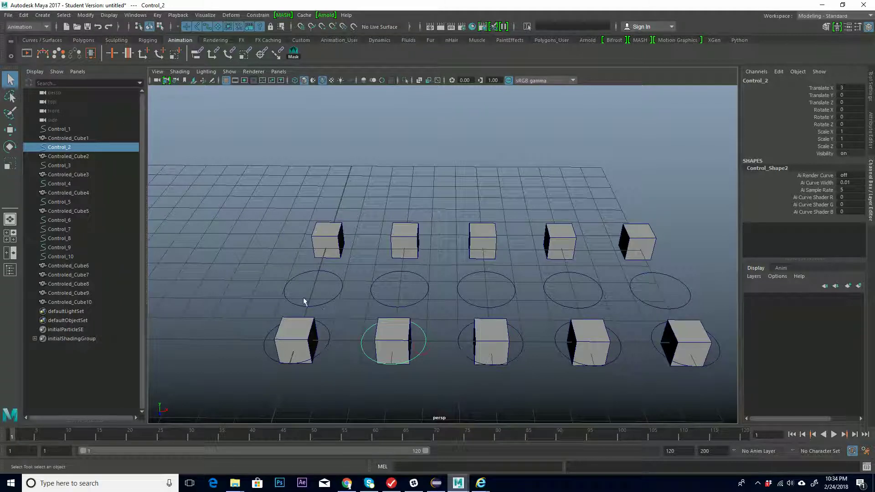
Parent Controled_Cube1 under Control_1 and expand Control_1's hierarchy in the outliner
click(305, 339)
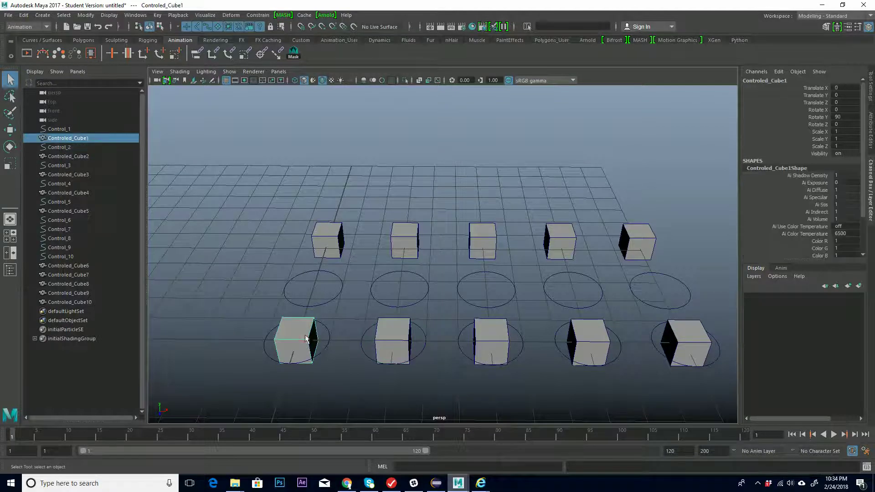
shift+click(325, 346)
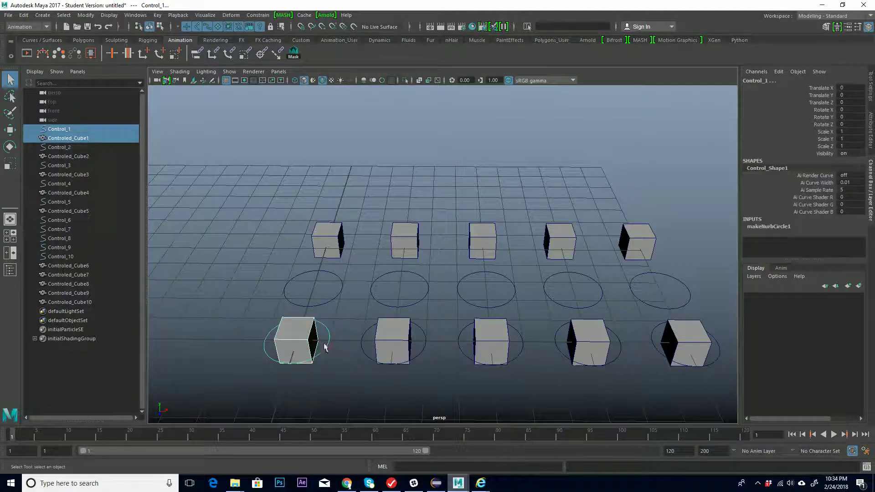
key(p)
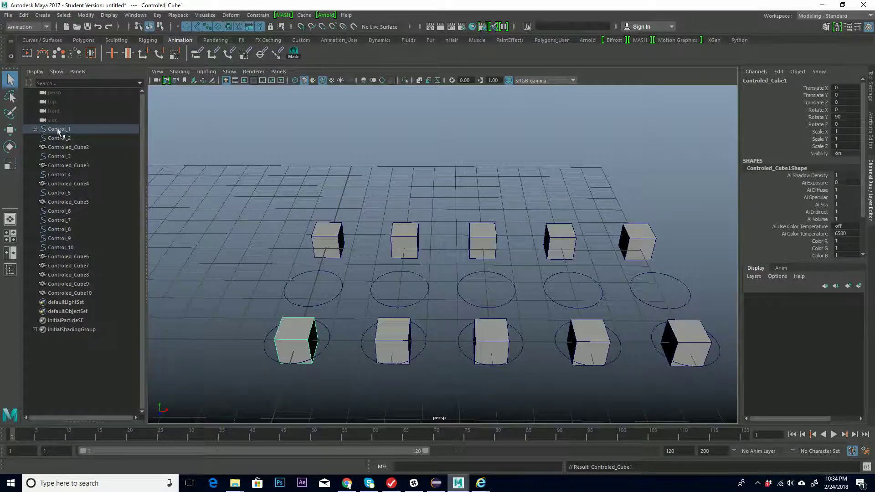
click(35, 129)
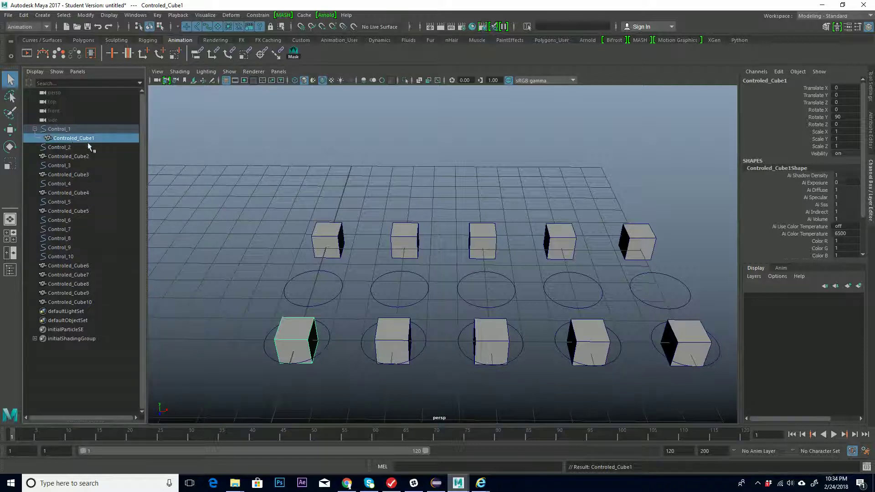
Try moving Control_1 with its child cube about -2.4 units in X, and undo the move
click(330, 346)
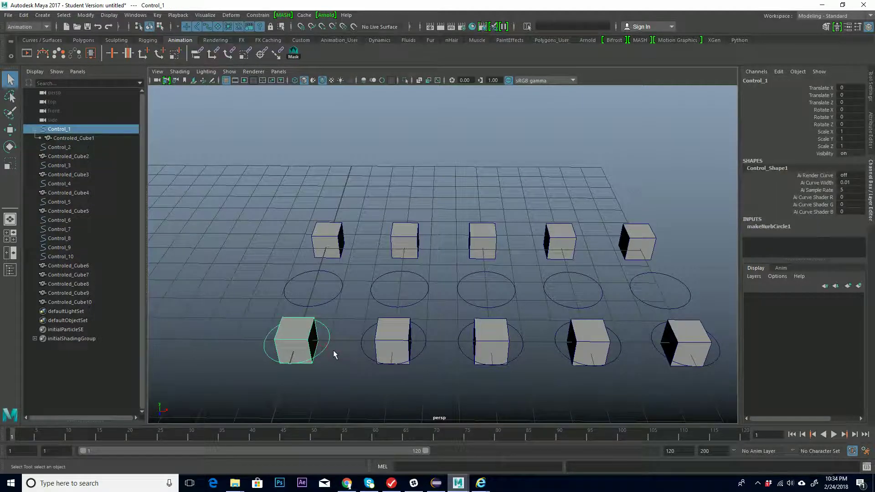
key(w)
drag(297, 342, 219, 319)
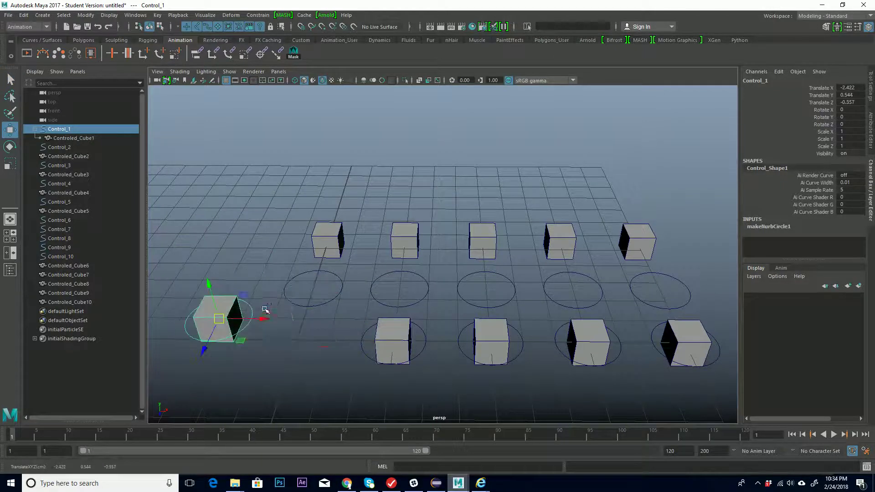
key(ctrl+z)
Try moving Controled_Cube1 away from its control and moving Control_1 separately, and undo both moves
click(352, 381)
click(287, 342)
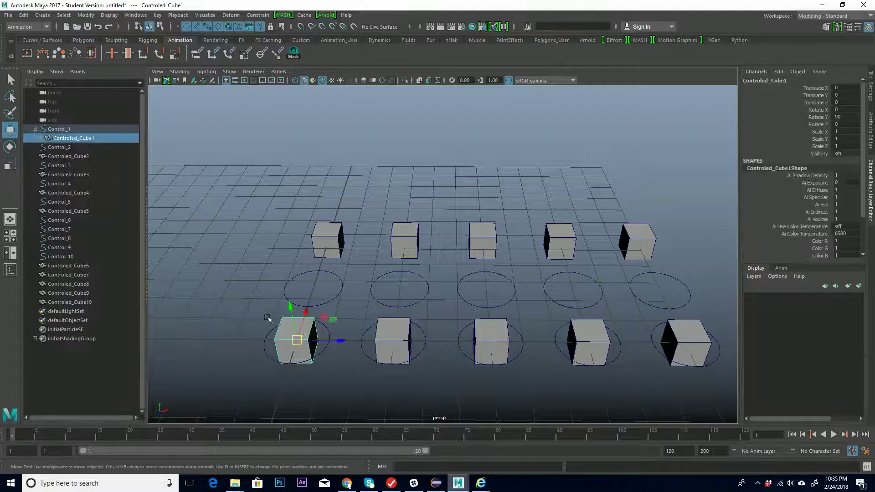
drag(296, 340, 203, 261)
click(324, 350)
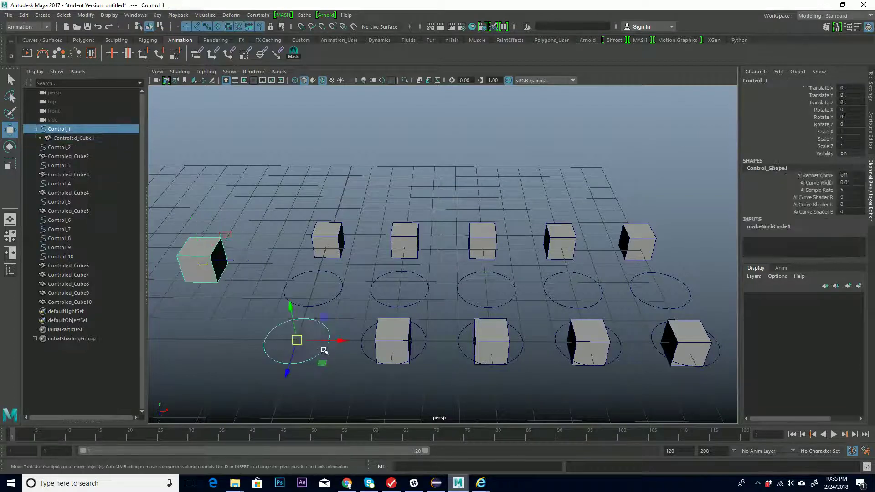
drag(297, 340, 329, 275)
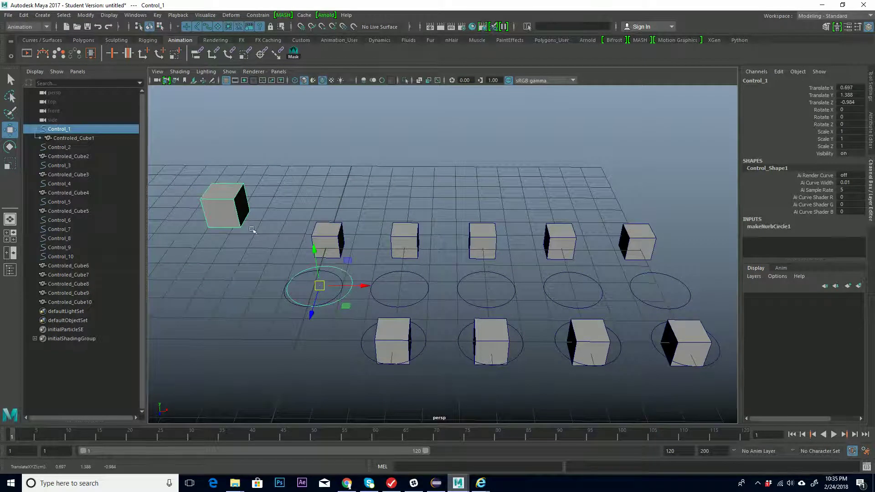
key(ctrl+z)
key(ctrl+z)
key(ctrl+z)
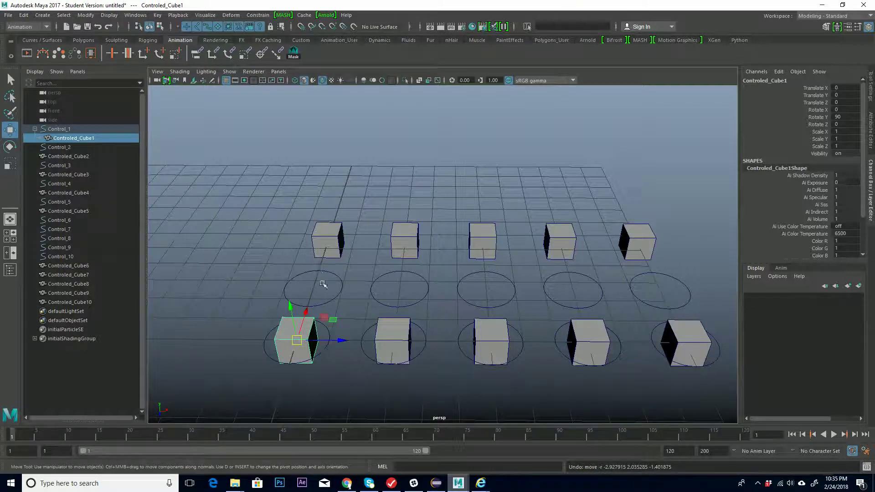
Try scaling and rotating Control_1 with its child cube, and undo these transforms
click(327, 373)
click(324, 352)
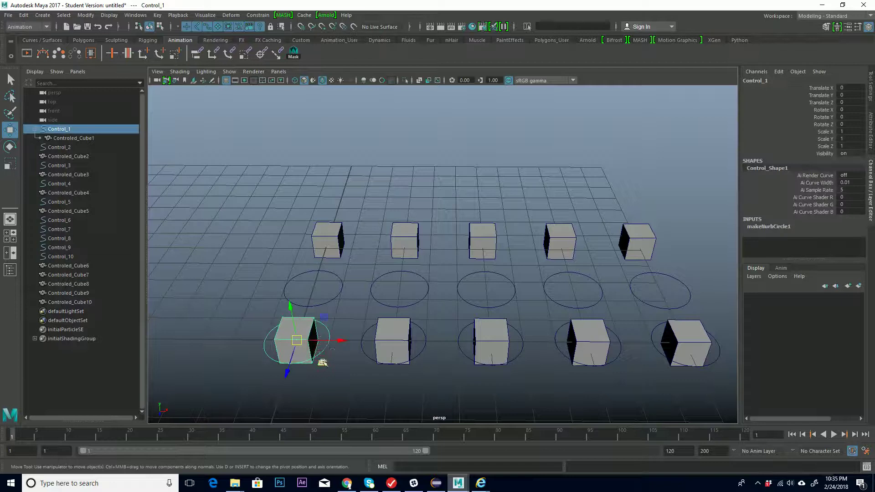
key(r)
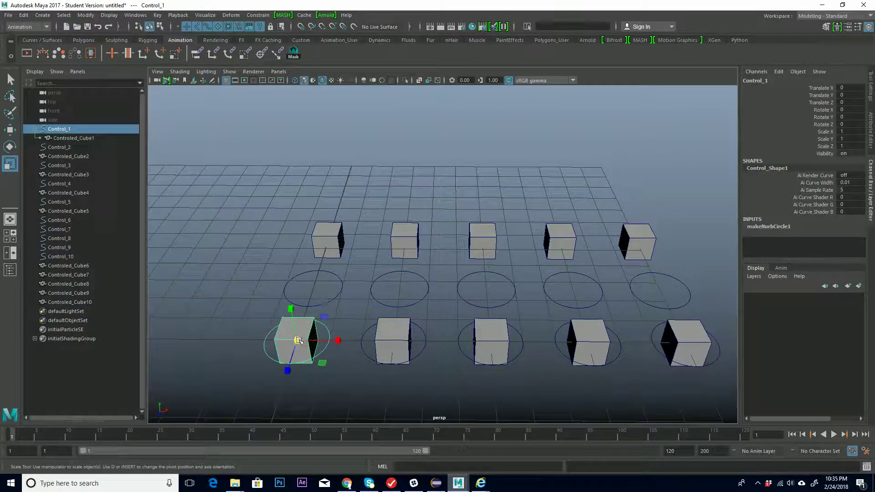
drag(298, 341, 321, 312)
key(ctrl+z)
key(e)
key(ctrl+z)
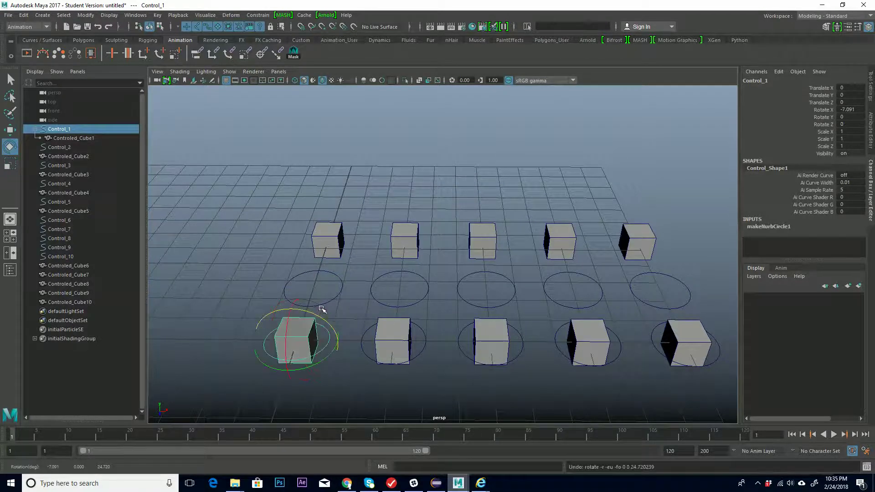
key(ctrl+z)
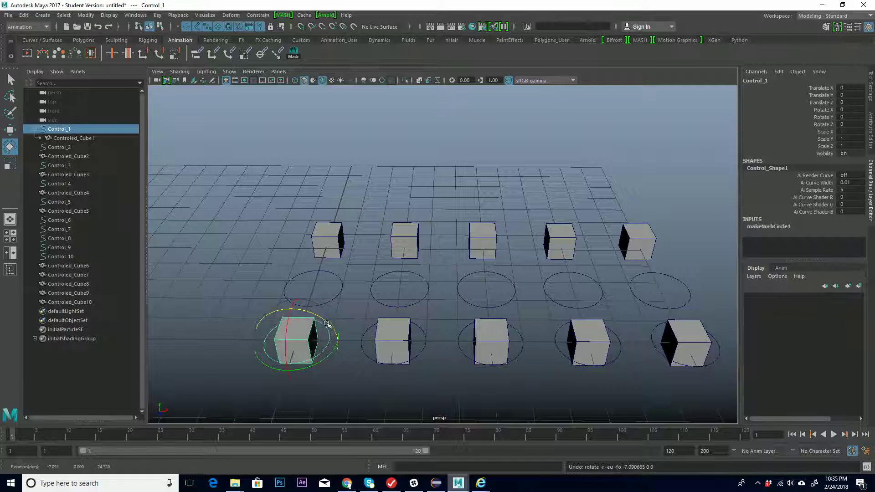
Rotate Control_1 about 48.5 degrees in Z and move it to about X -2.1, Y 3.5, Z -2.4
drag(327, 324, 308, 310)
key(w)
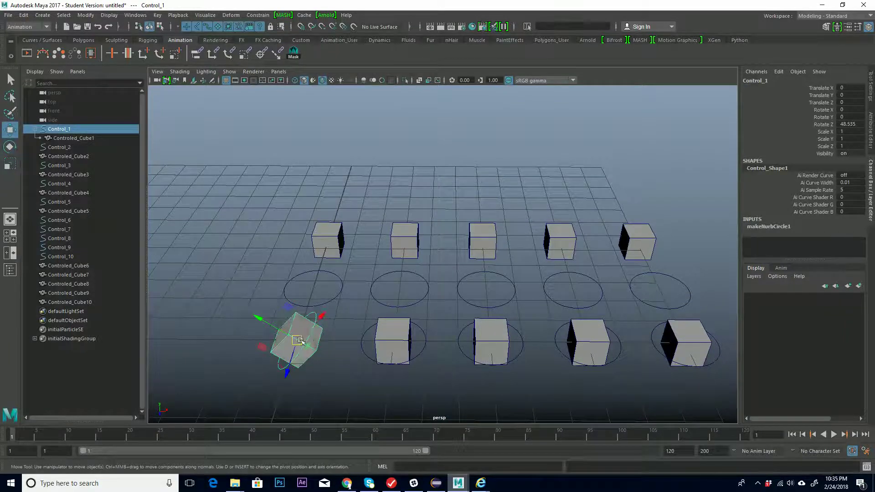
drag(301, 341, 231, 204)
click(283, 173)
Set Controled_Cube1's Rotate Y to 0
click(240, 207)
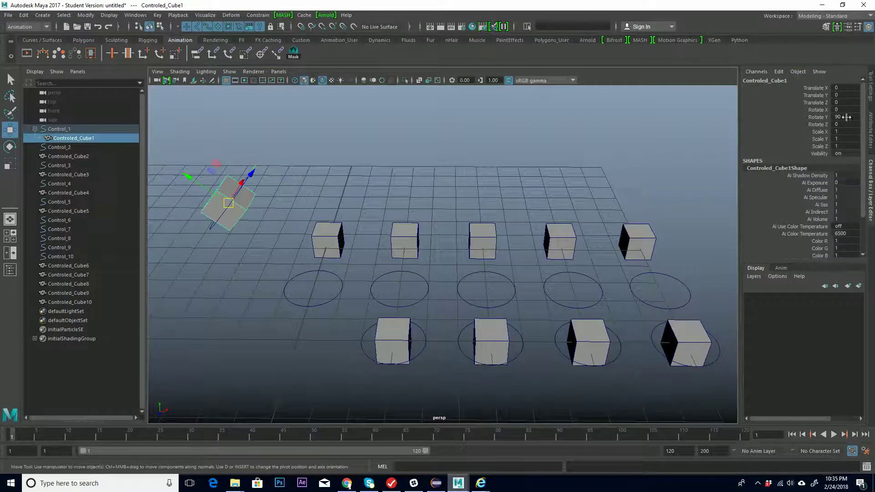
click(847, 117)
text(0)
key(Return)
click(279, 191)
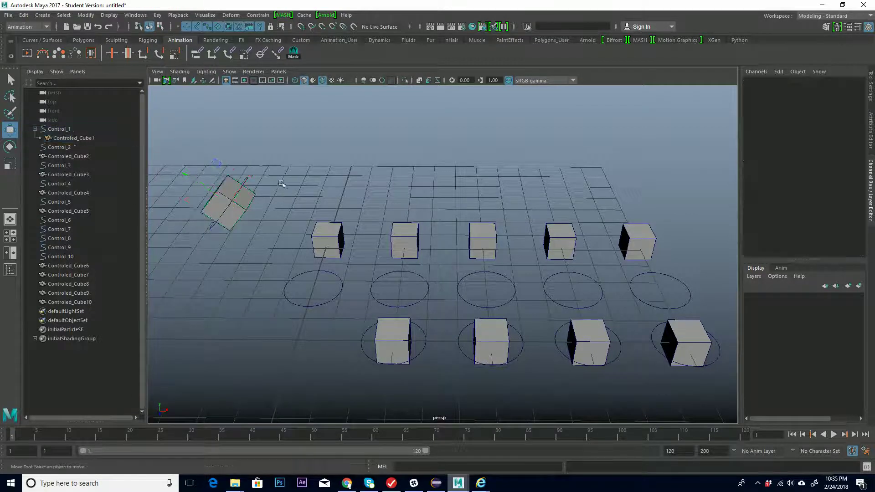
Compare the transform values of Control_1 and its child Controled_Cube1
click(246, 183)
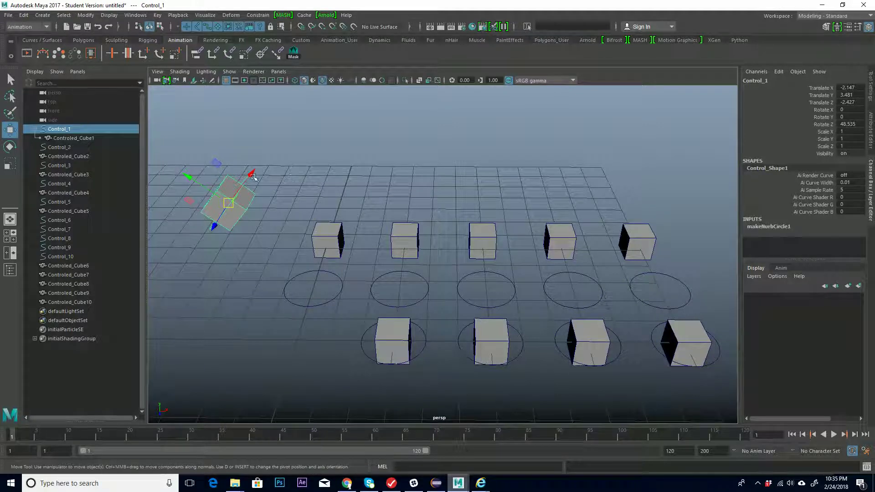
click(292, 172)
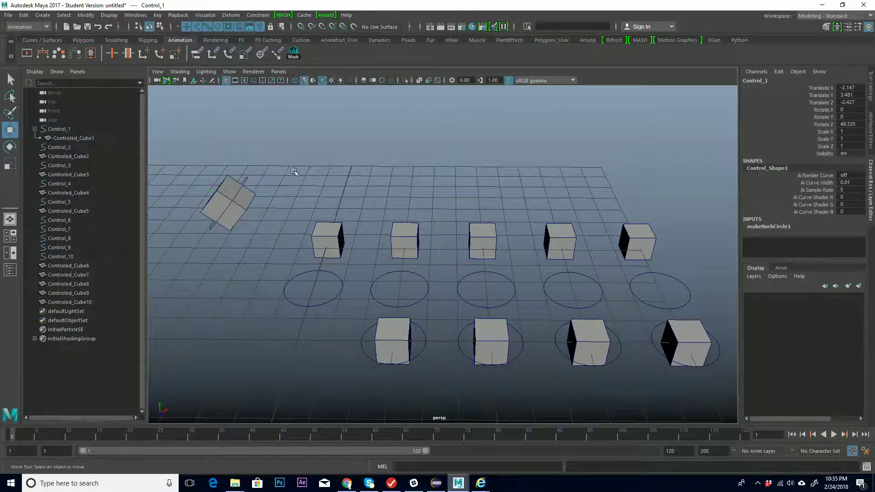
click(225, 188)
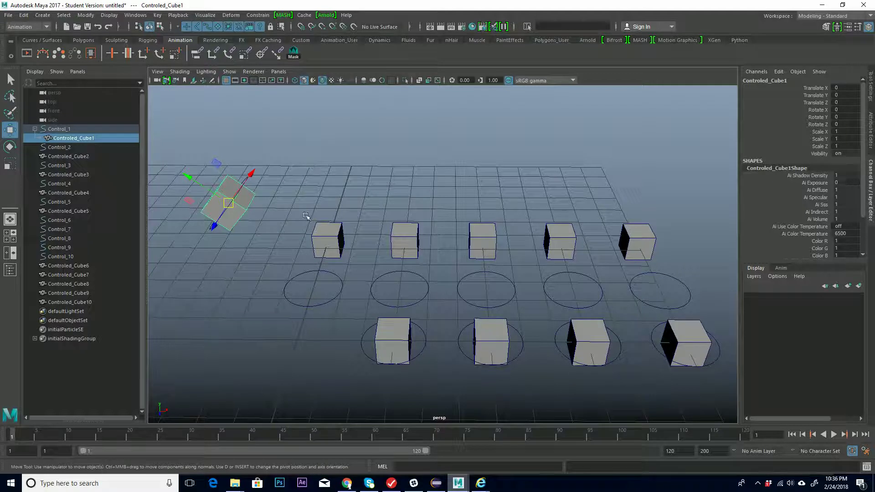
click(292, 182)
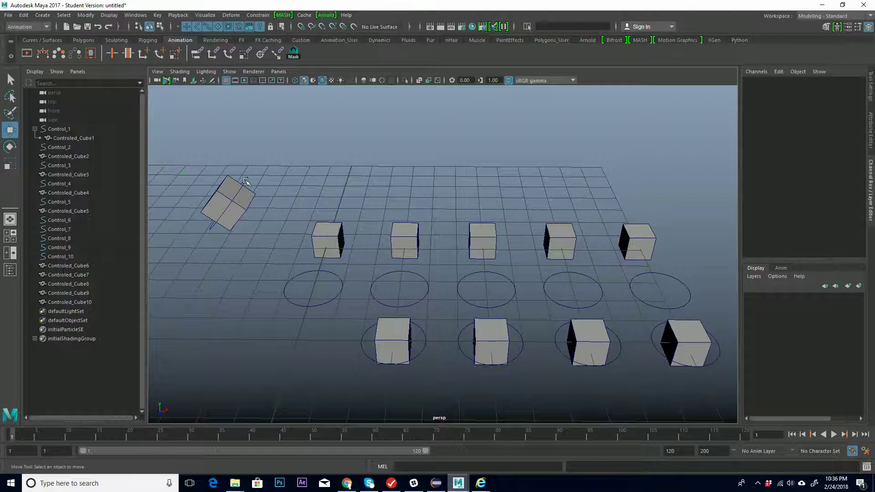
click(246, 181)
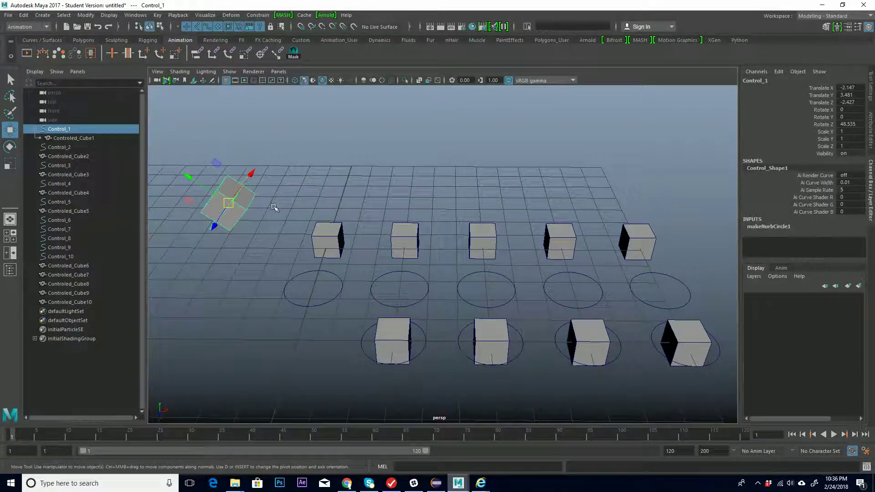
Try scaling Control_1, and undo back through its scale, move and rotation to its original position
key(r)
drag(228, 203, 244, 188)
click(246, 185)
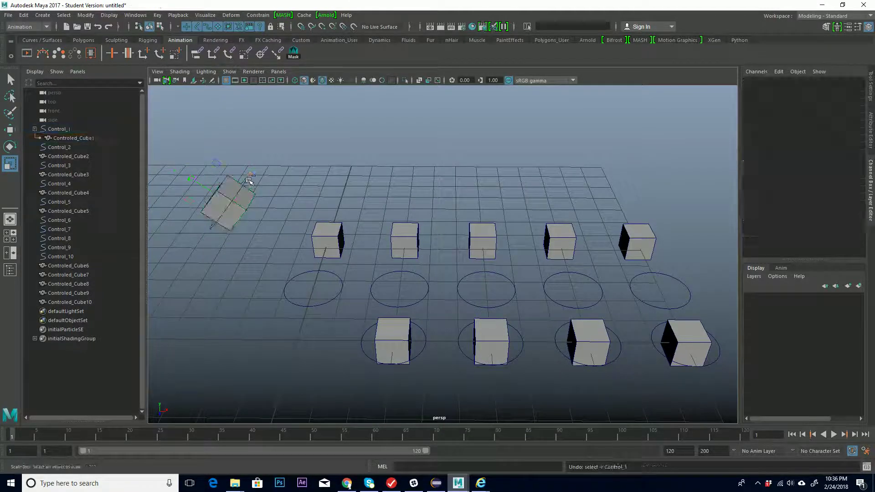
click(249, 180)
click(250, 176)
click(249, 177)
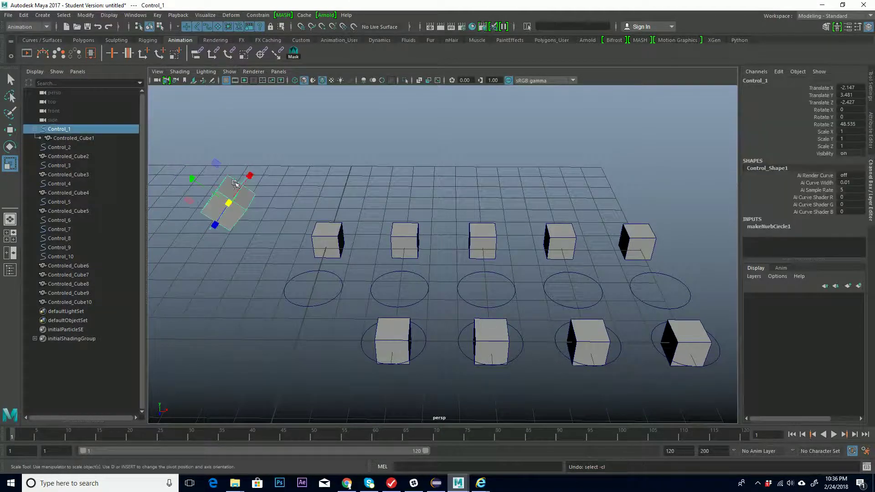
key(ctrl+z)
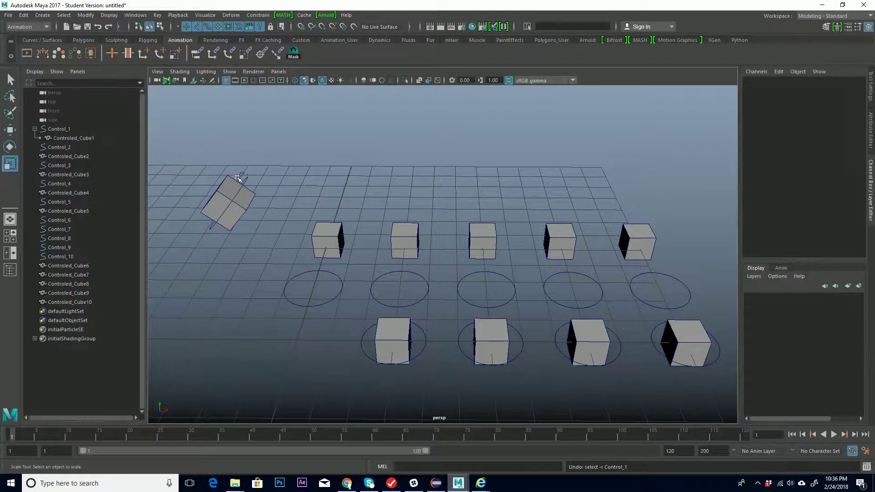
key(ctrl+z)
click(238, 177)
key(ctrl+z)
key(ctrl+z)
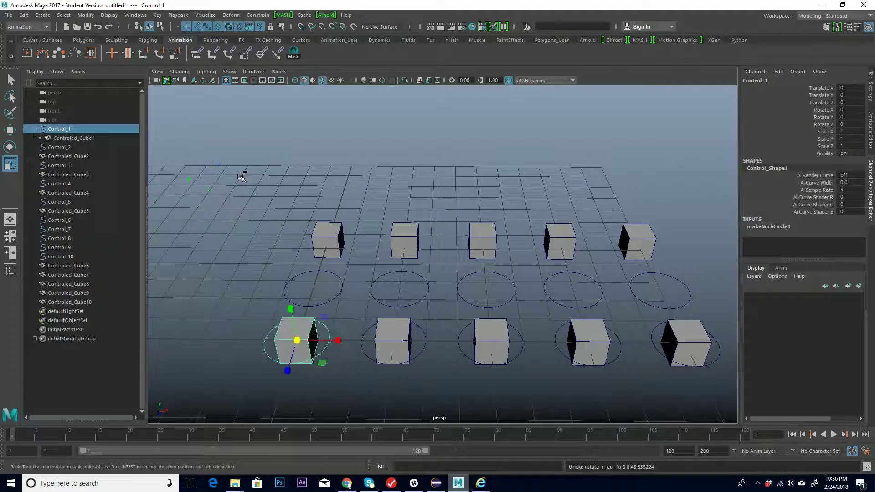
Set Rotate Y to 0 on both Controled_Cube1 and Controled_Cube2
click(226, 275)
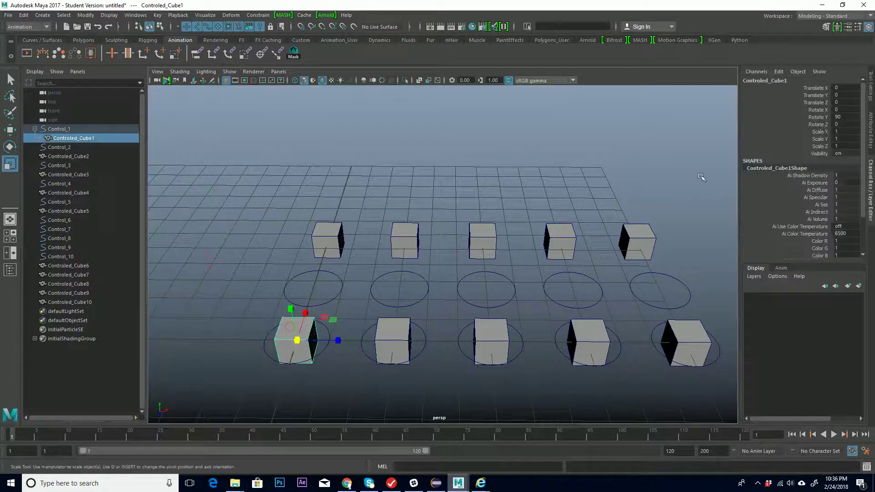
click(283, 323)
double_click(847, 117)
text(0)
key(Return)
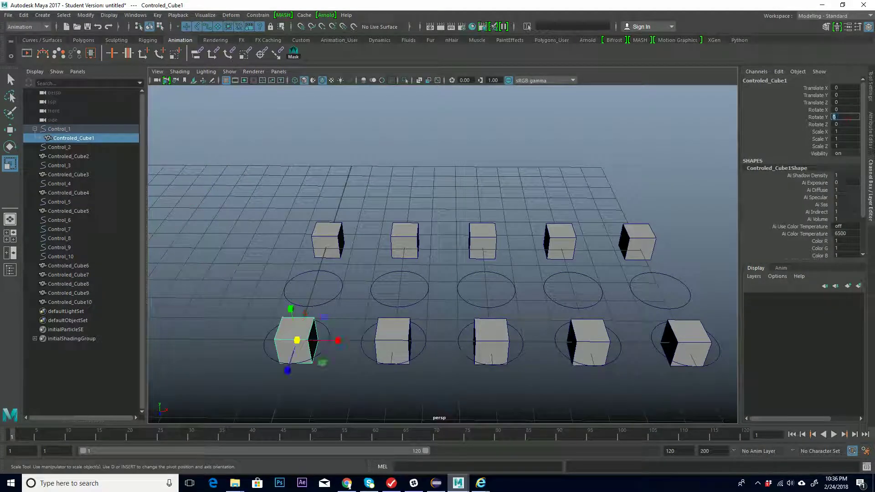
click(399, 319)
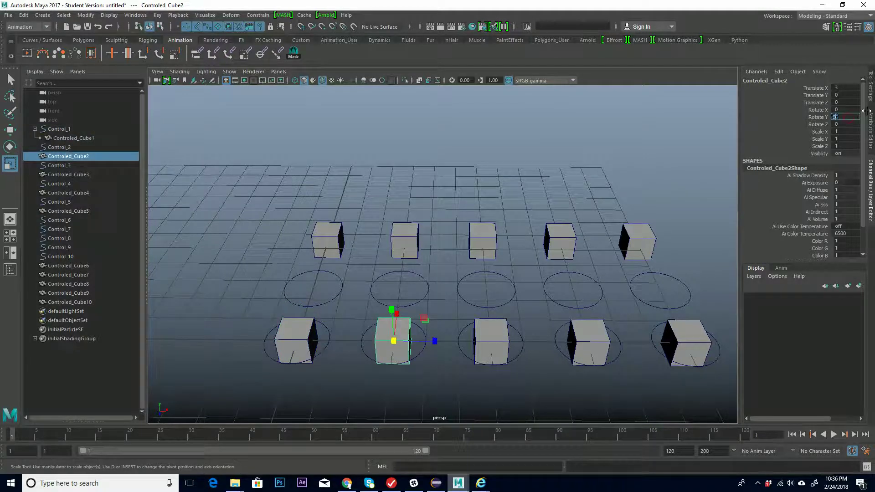
text(0)
key(Return)
click(461, 120)
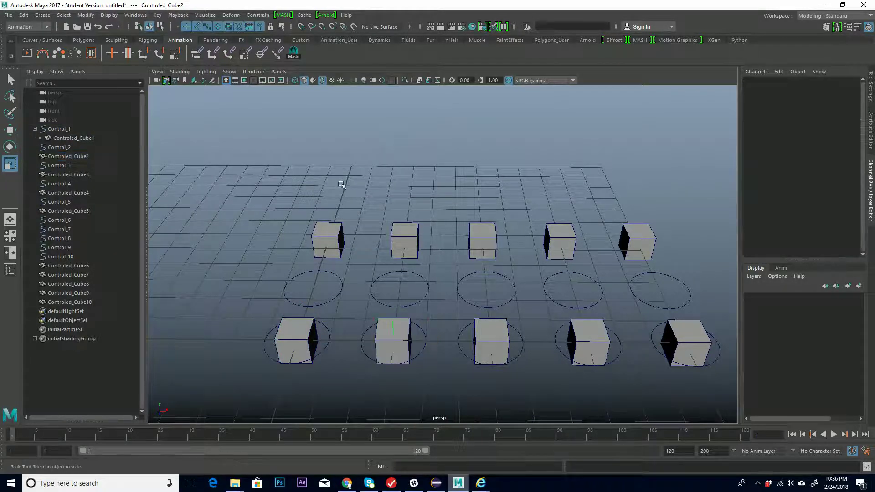
Try moving Control_1 together with its child cube, undo the move, and clear the selection
click(340, 349)
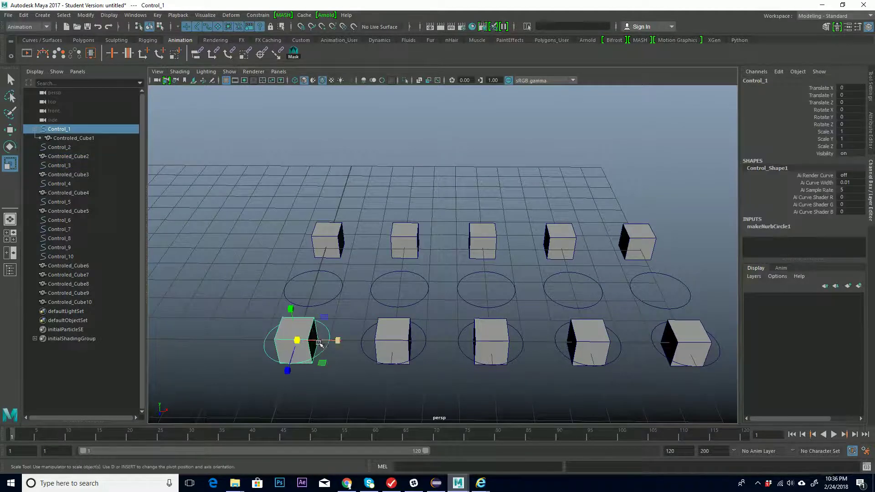
key(w)
drag(299, 340, 249, 251)
key(ctrl+z)
key(ctrl+z)
key(ctrl+z)
key(ctrl+z)
key(ctrl+z)
key(ctrl+z)
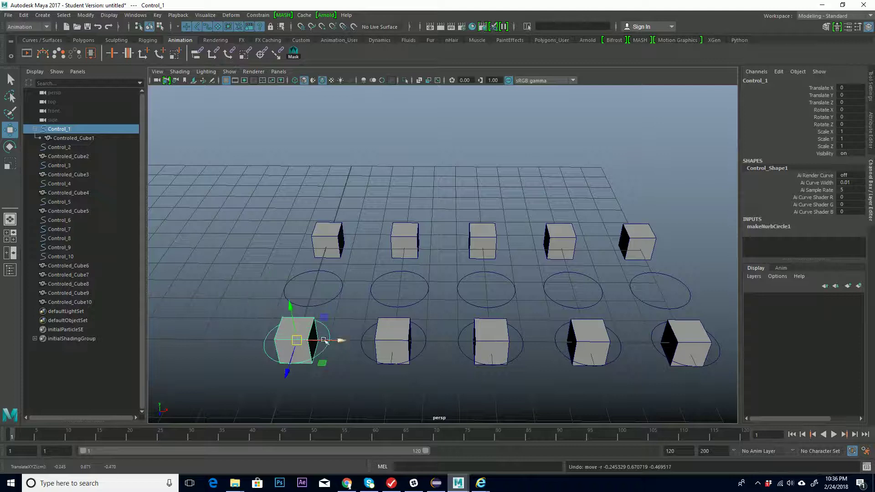
click(244, 314)
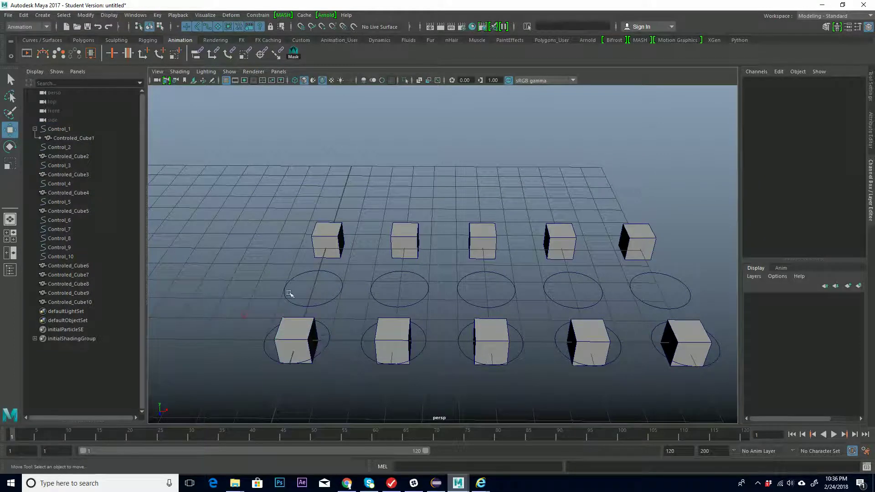
Parent the five back-row cubes, Controled_Cube6 through Controled_Cube10, under Control_10
click(313, 245)
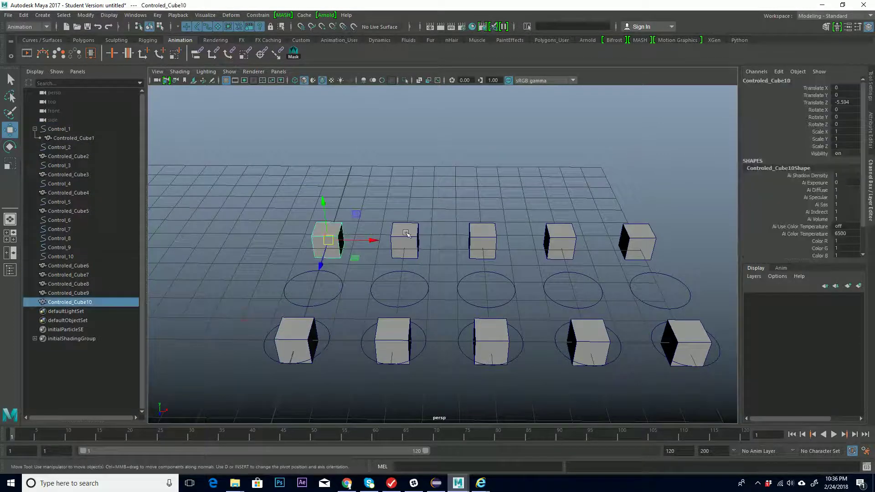
shift+click(407, 235)
shift+click(492, 243)
shift+click(564, 237)
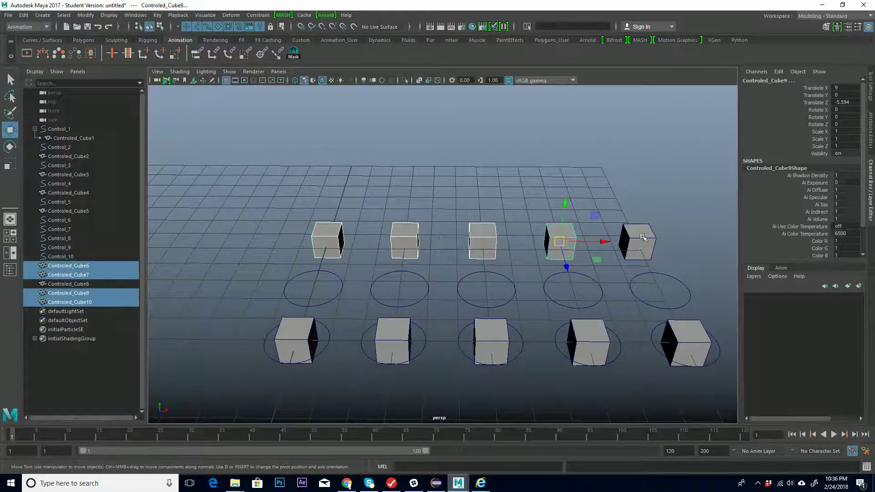
shift+click(642, 244)
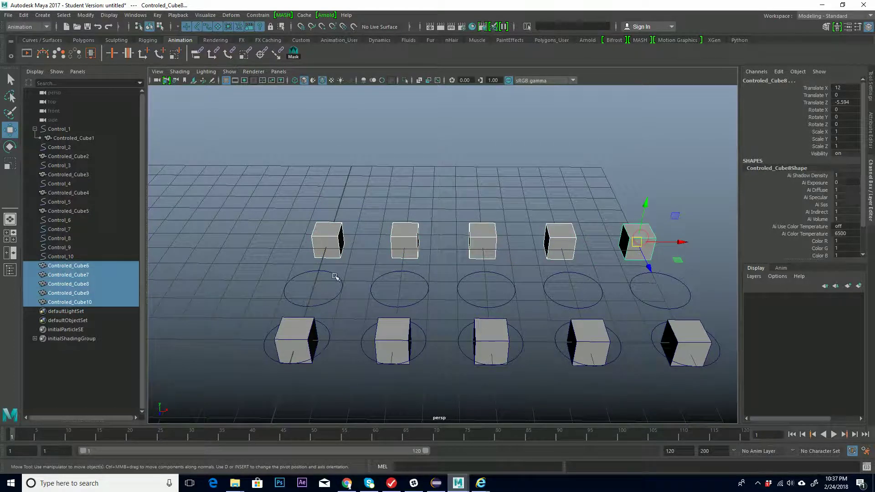
key(p)
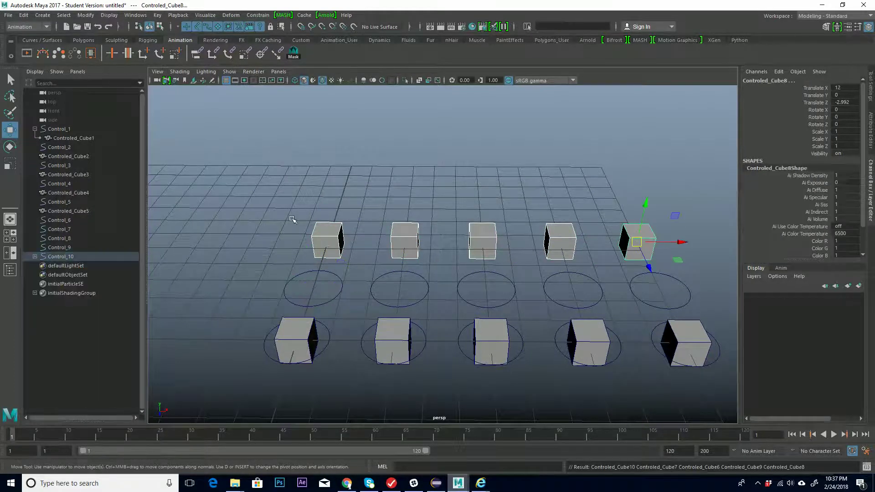
Try moving Control_10 to about X -0.4, Y 0.7, Z -3.1, and undo back through the move, parenting and cube selection
click(343, 288)
drag(315, 290, 314, 269)
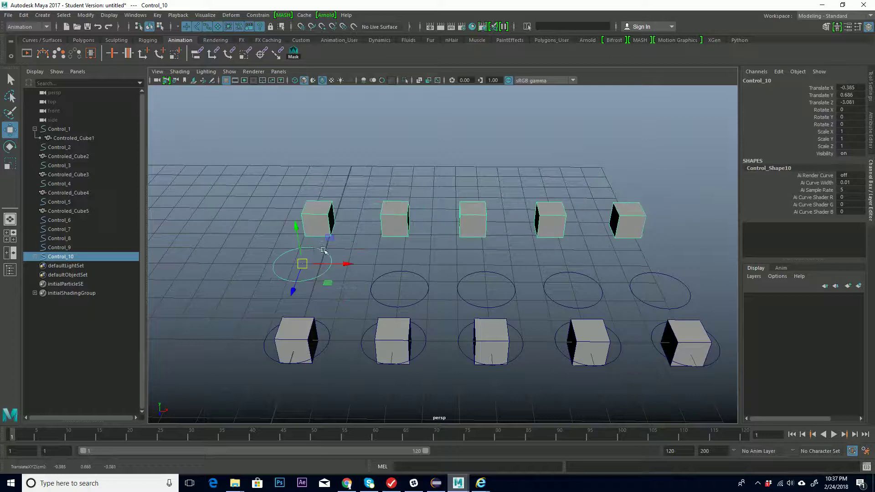
key(ctrl+z)
key(ctrl+z)
key(ctrl+z)
key(ctrl+z)
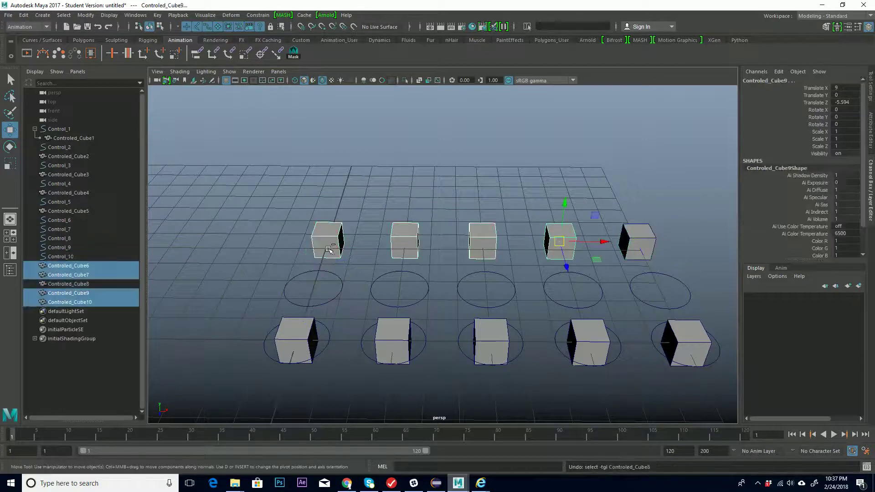
key(ctrl+z)
key(ctrl+z)
key(ctrl+z)
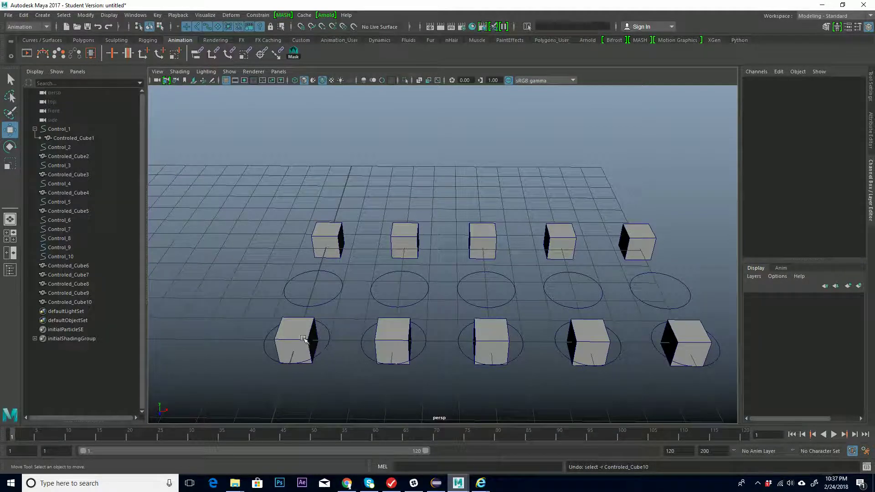
click(305, 341)
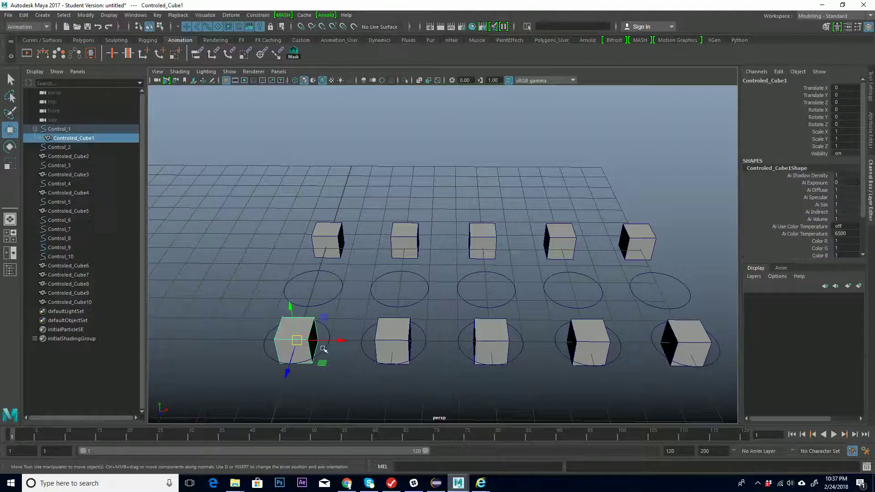
click(249, 327)
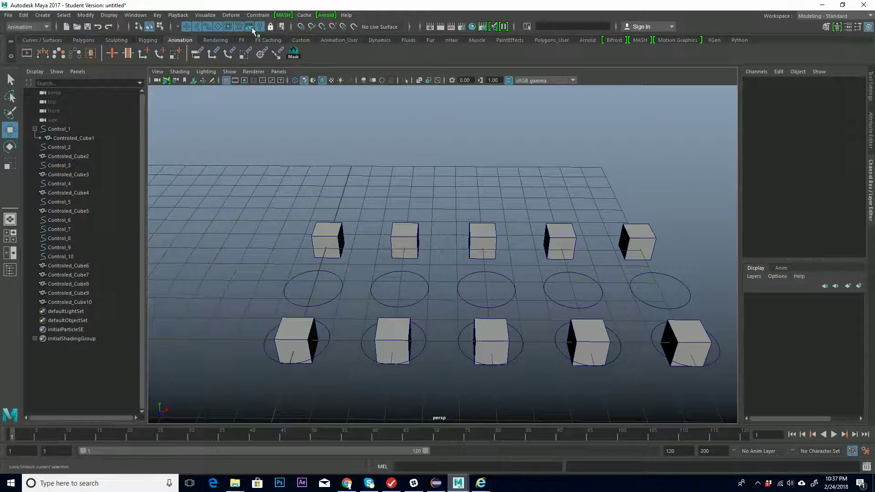
Switch both the shelf and the menu set to Rigging
click(148, 40)
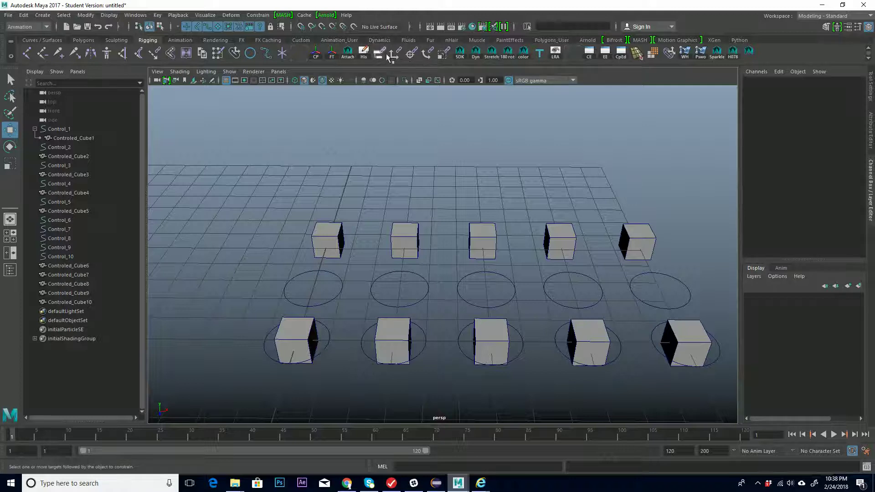
click(47, 29)
click(30, 44)
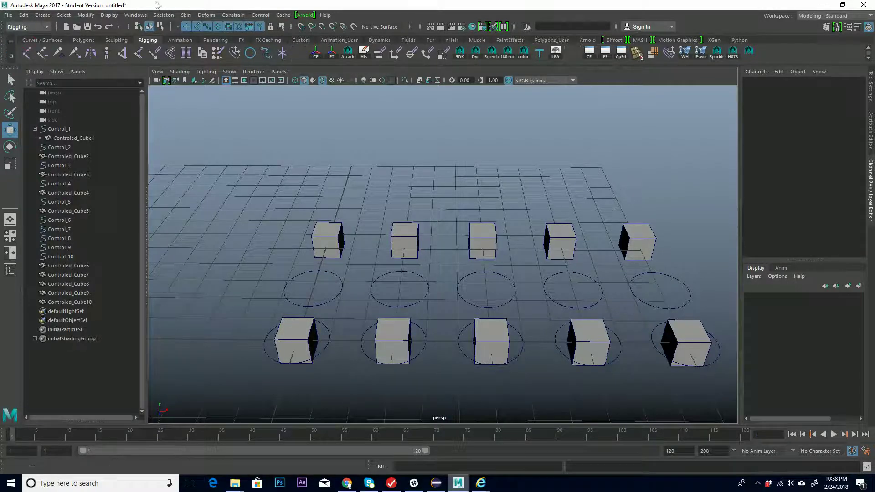
Open the Parent constraint's options and place the window clear of the cubes and controls
click(233, 15)
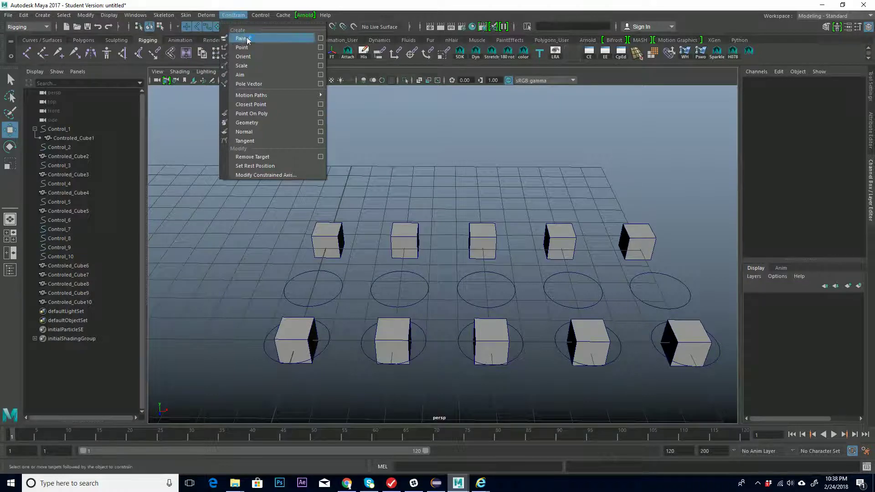
click(322, 39)
drag(332, 93, 180, 115)
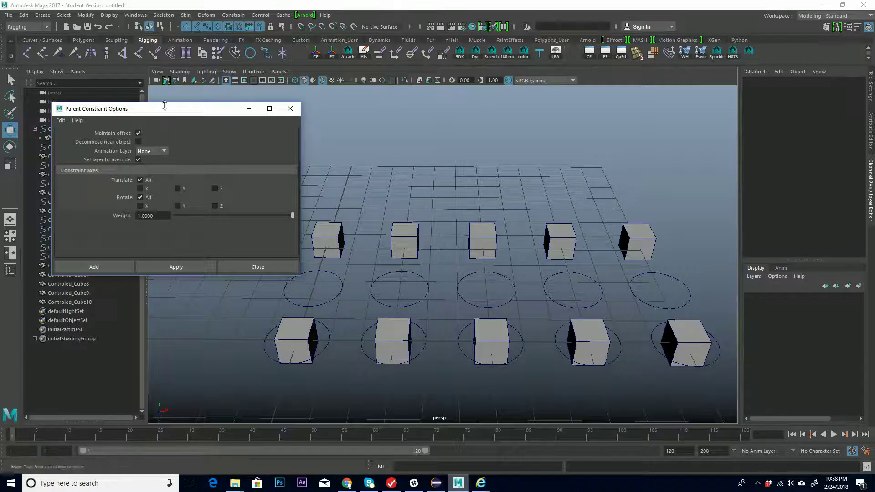
drag(189, 112, 173, 105)
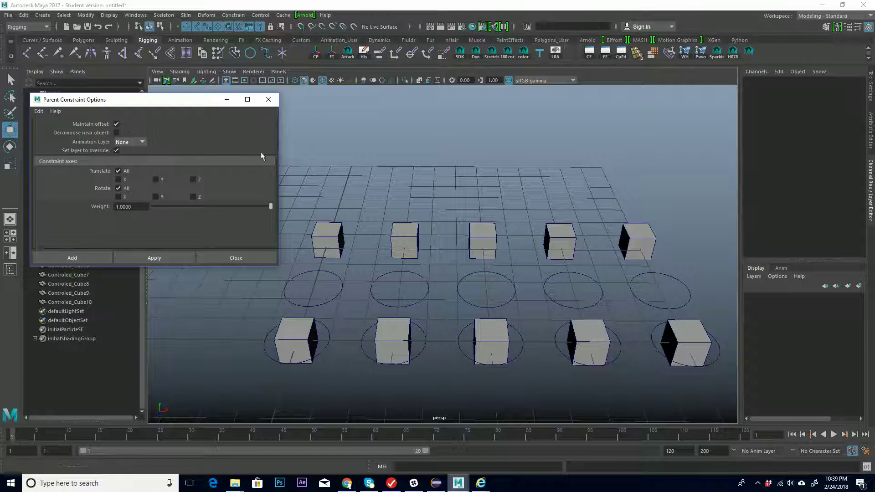
Compare the transform values of Controled_Cube2 and its circle Control_2 before constraining them
click(402, 343)
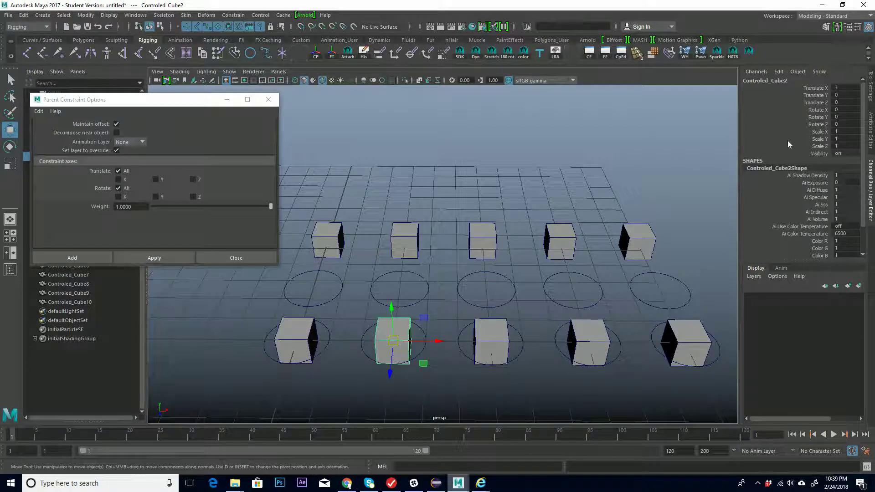
click(357, 355)
click(385, 328)
click(446, 369)
click(423, 353)
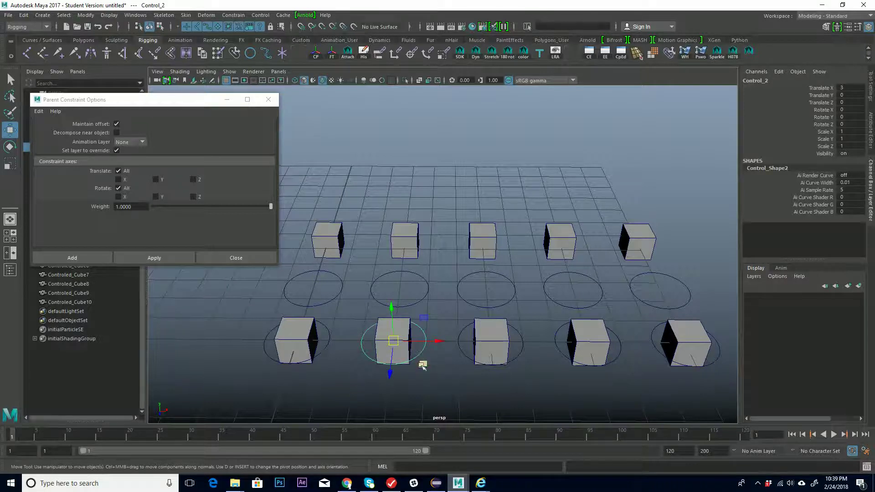
click(452, 390)
click(423, 350)
click(443, 279)
click(401, 339)
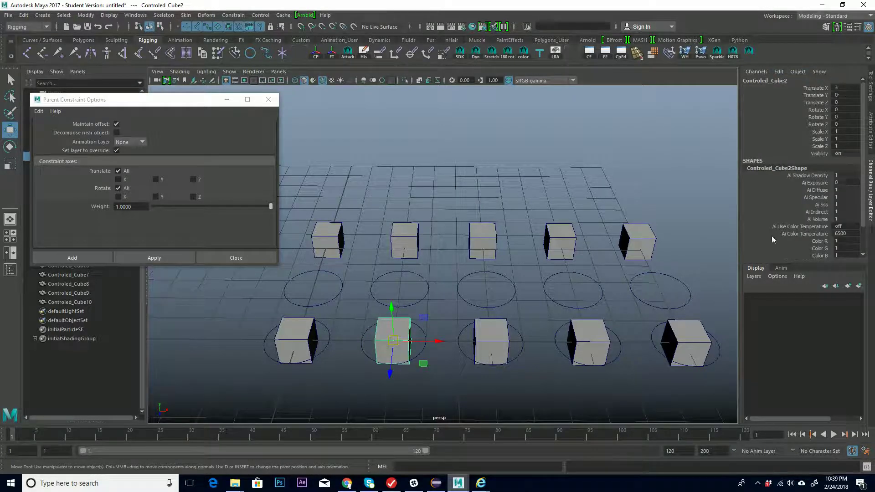
click(451, 384)
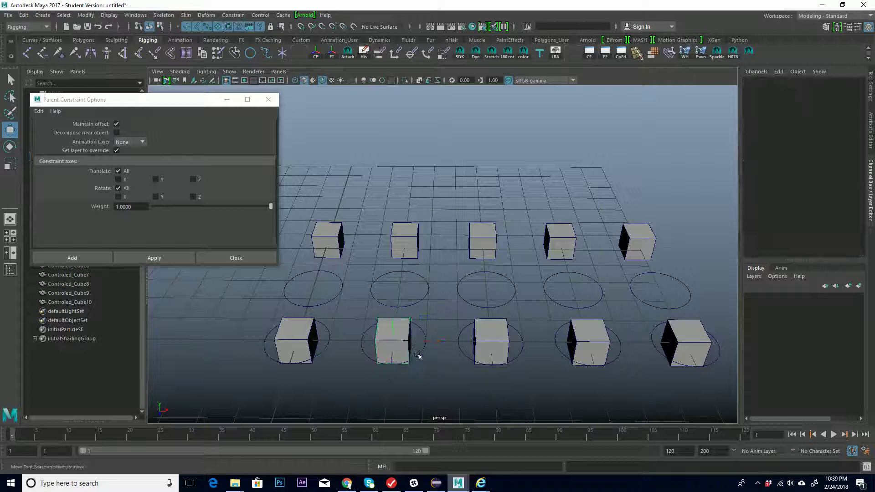
Parent constrain Controled_Cube2 to Control_2 with Maintain offset on, all translate and rotate axes, and weight 1
click(417, 355)
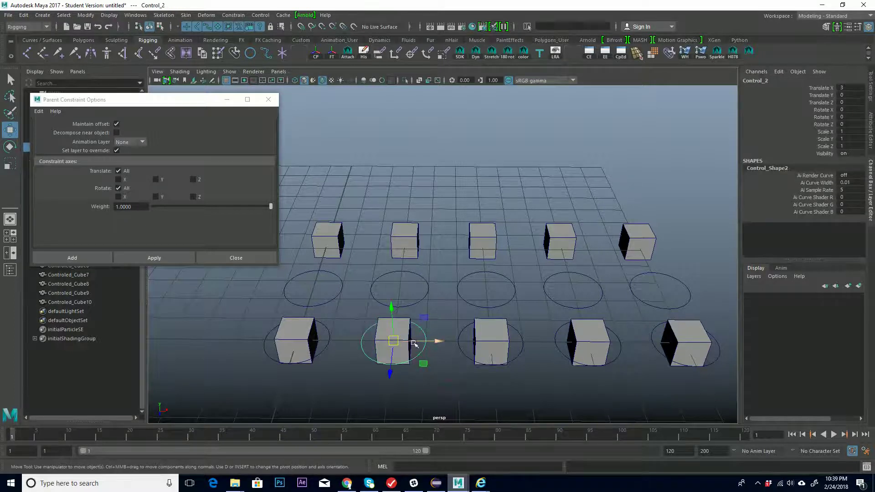
key(q)
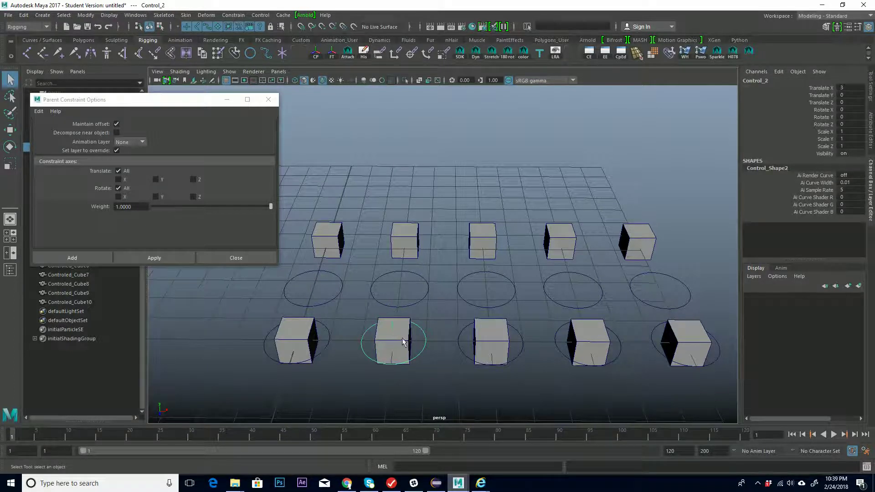
shift+click(401, 338)
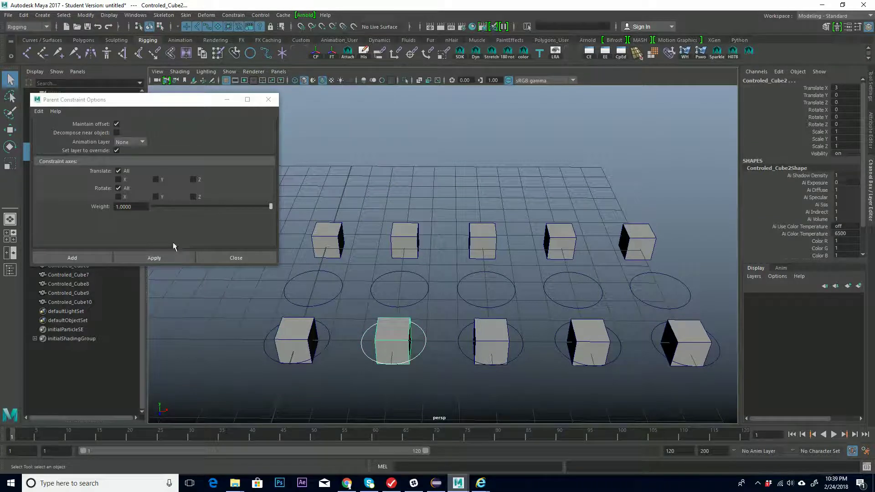
click(165, 256)
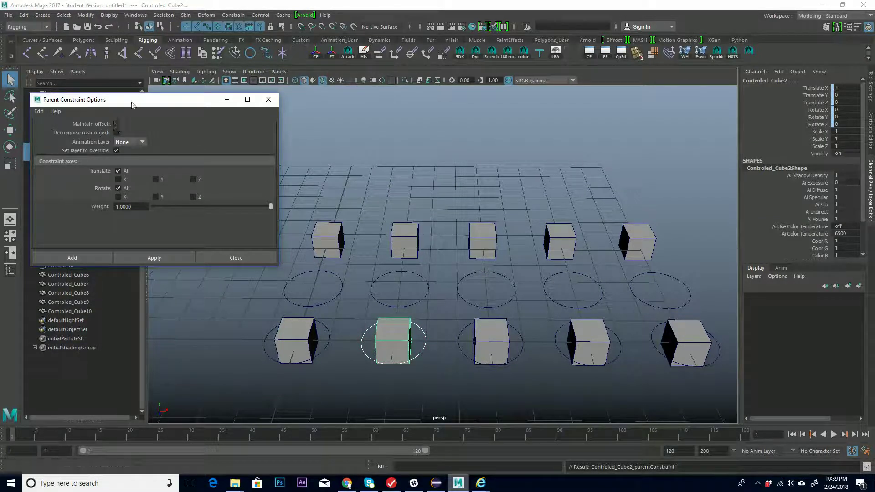
Parent constrain Controled_Cube3 to Control_3 with Maintain offset off, all translate and rotate axes, and weight 1
click(530, 352)
click(519, 355)
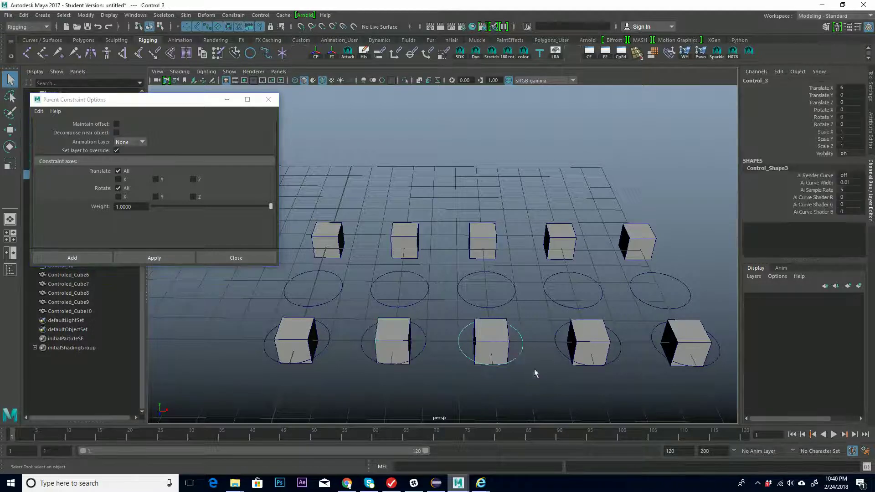
shift+click(500, 346)
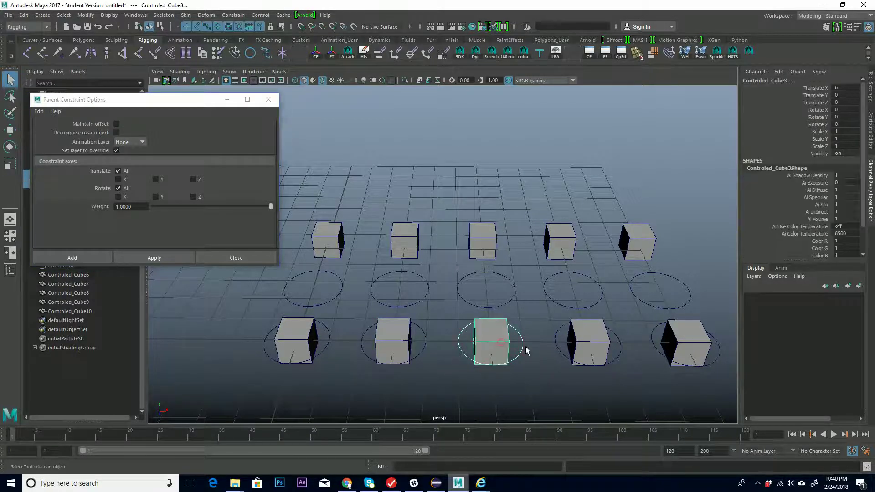
click(153, 258)
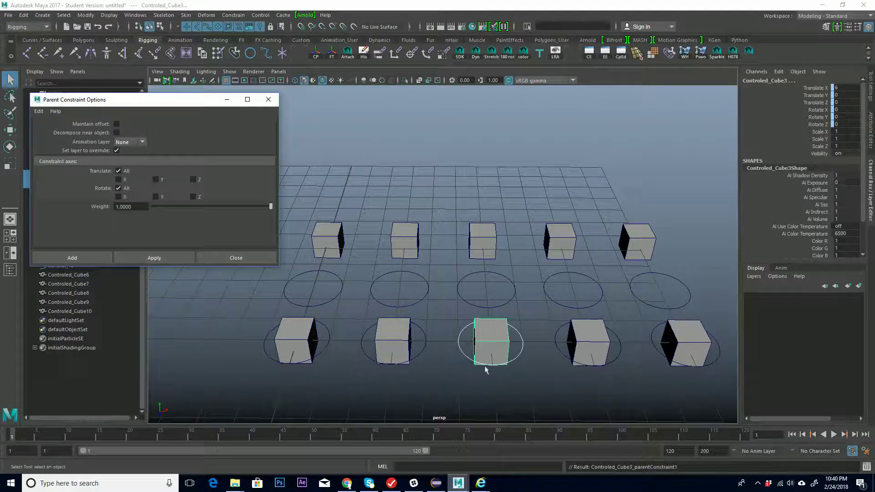
Try moving Control_2 and Control_3 together to test both constraints, and undo the move and the selections
click(420, 353)
shift+click(518, 357)
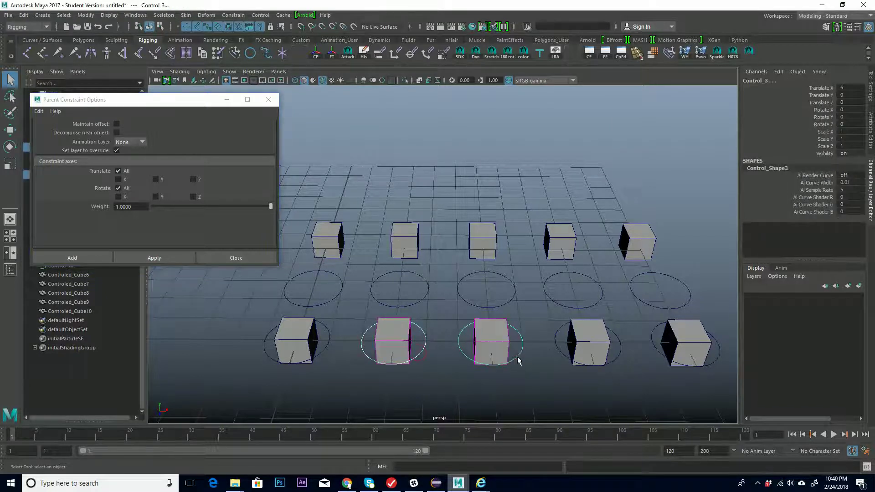
key(w)
drag(506, 343, 518, 320)
key(ctrl+z)
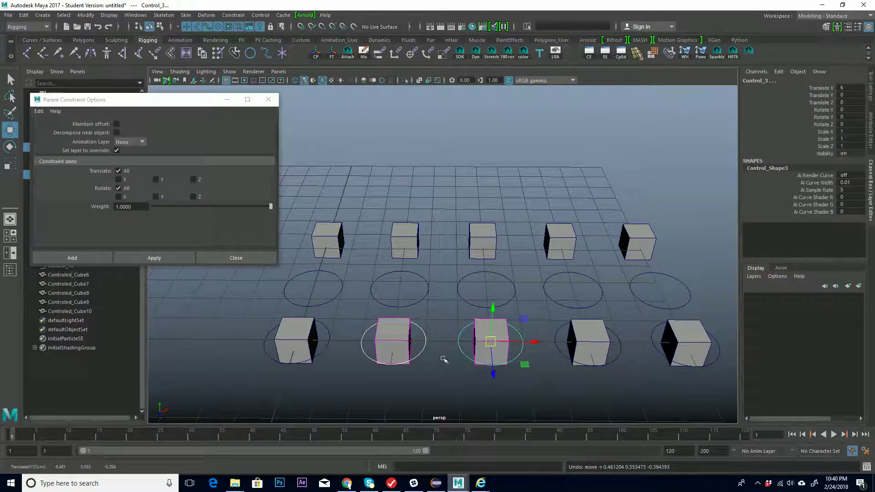
key(ctrl+z)
key(ctrl+z)
key(ctrl+z)
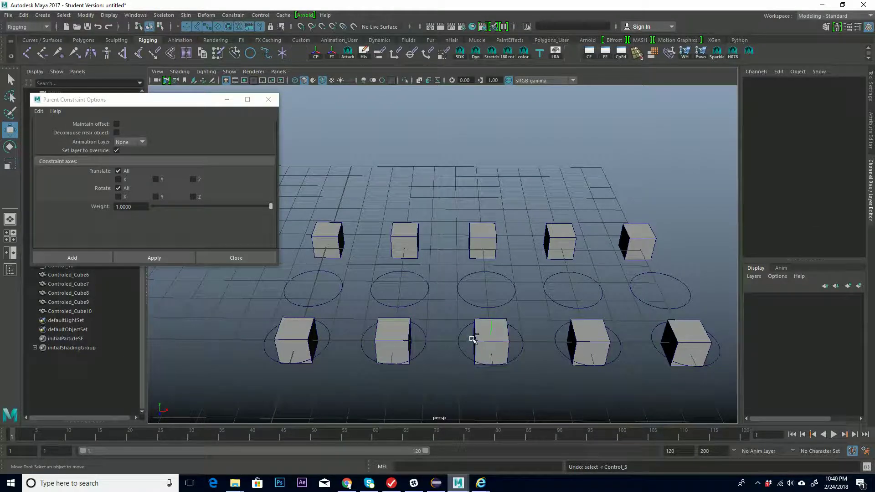
Compare the transform values of Control_10 and Controled_Cube10 before constraining them
key(ctrl+z)
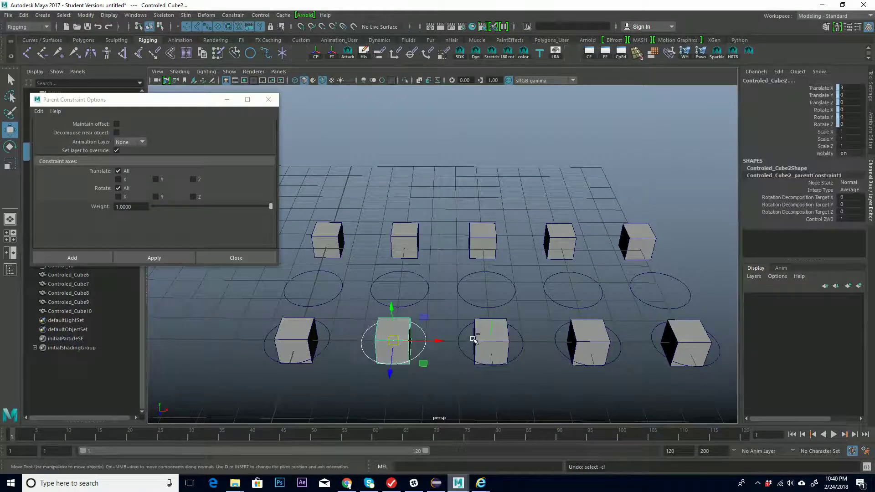
click(331, 273)
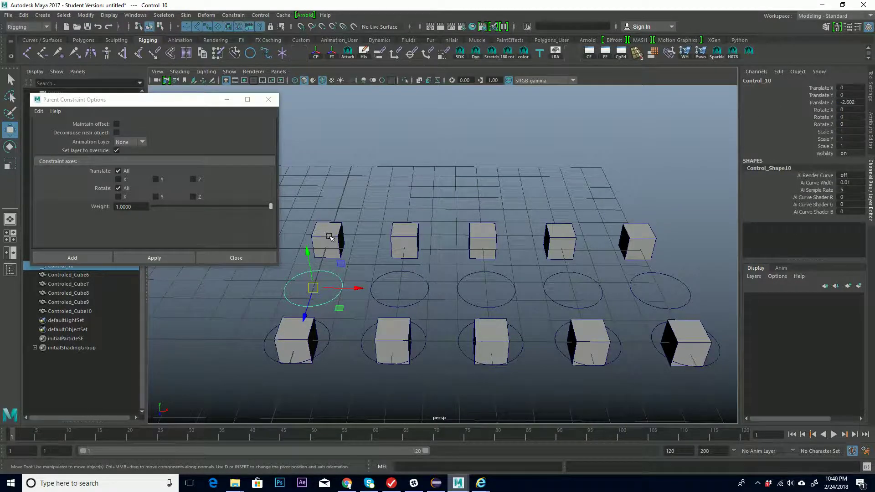
click(330, 237)
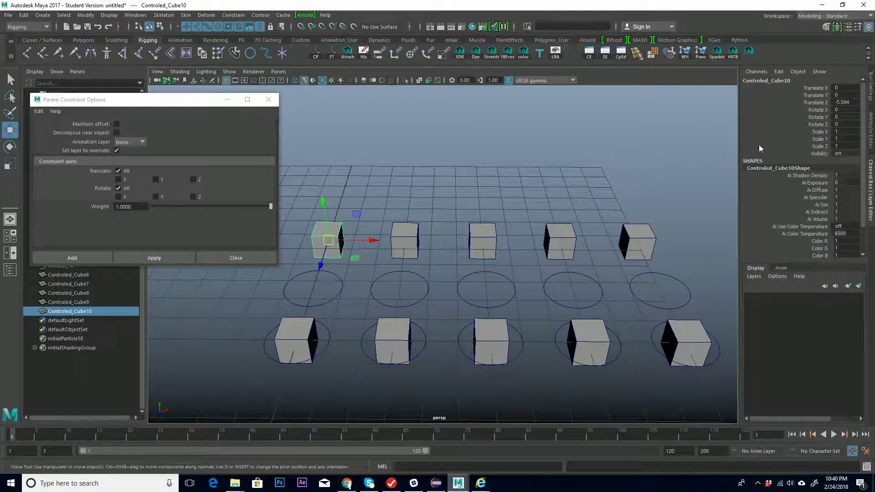
click(365, 295)
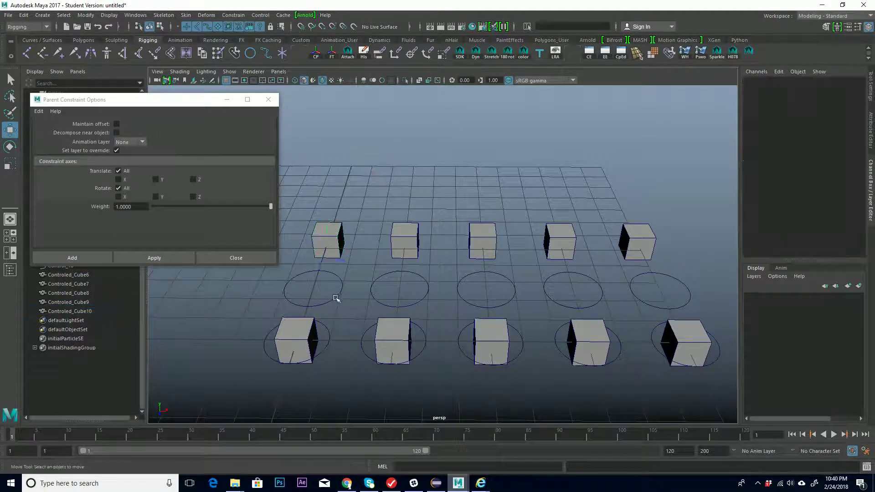
Try parent constraining Controled_Cube10 to Control_10 with Maintain offset off and all axes, and undo the constraint
click(336, 298)
shift+click(336, 235)
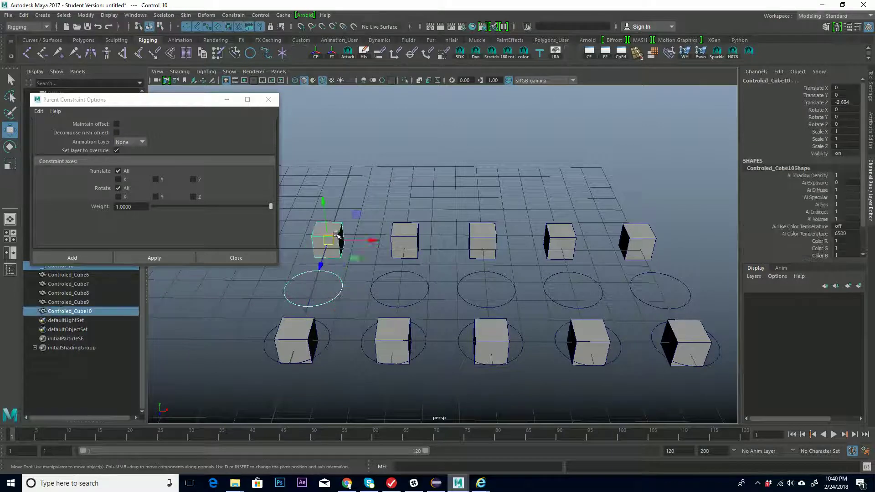
click(171, 255)
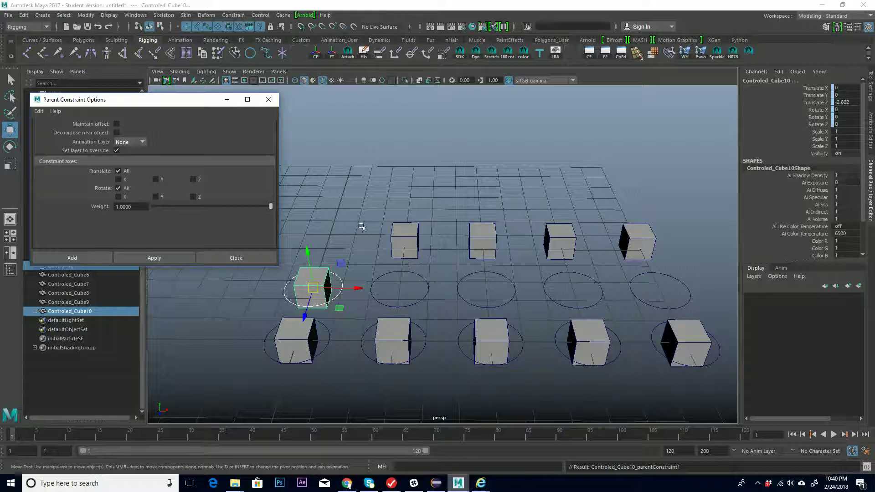
key(ctrl+z)
key(ctrl+z)
click(370, 193)
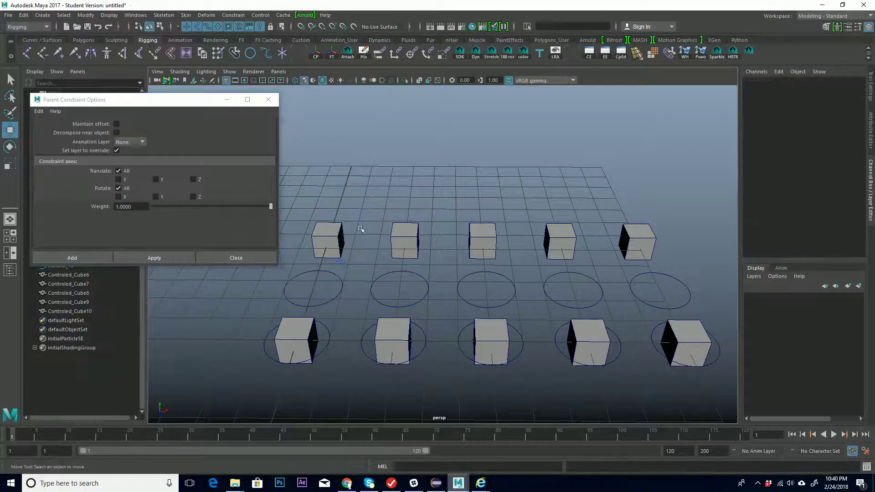
Turn Maintain offset on in the parent constraint options and move the dialog clear of the outliner
click(116, 123)
drag(192, 106, 373, 116)
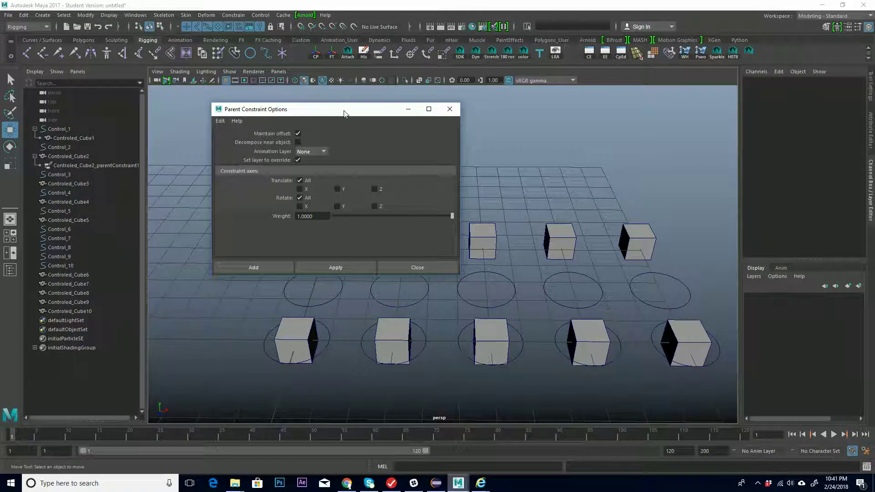
drag(328, 118, 301, 97)
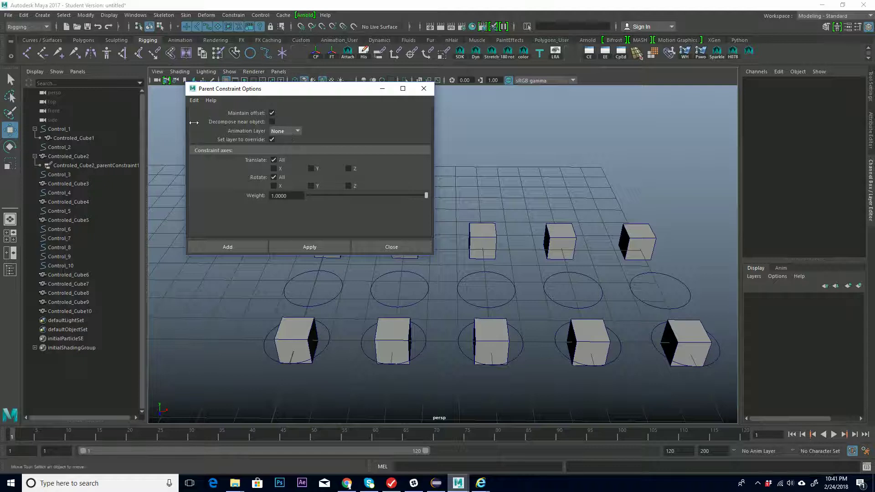
drag(317, 93, 321, 80)
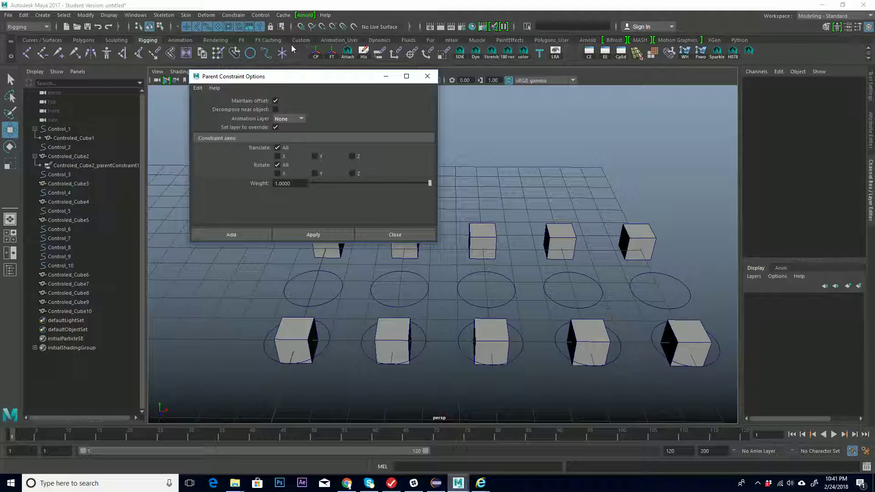
Examine the parent constraint's Animation Layer, Set layer to override, constraint axes and weight options, leaving their values as they are
click(301, 120)
click(281, 128)
drag(322, 80, 319, 82)
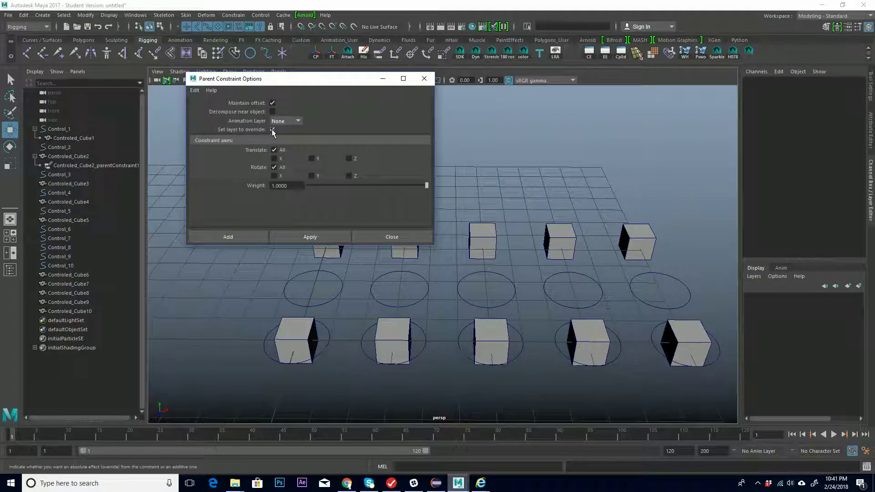
click(272, 129)
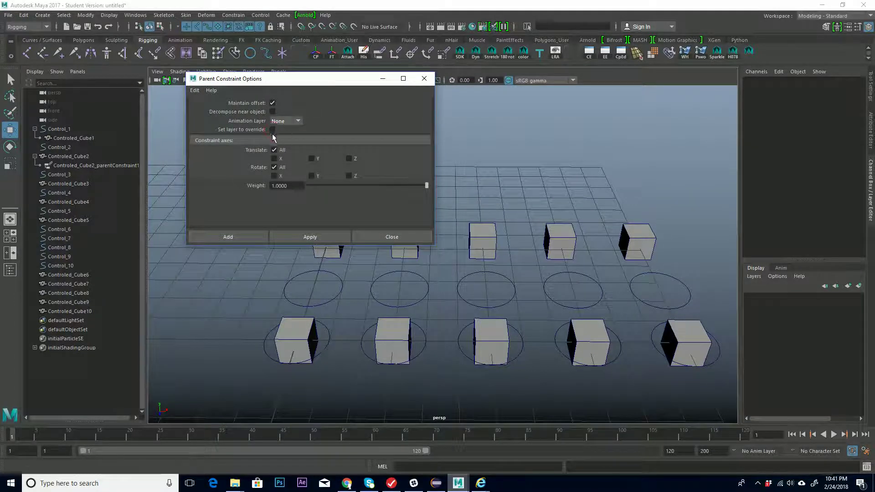
click(273, 130)
drag(321, 80, 284, 83)
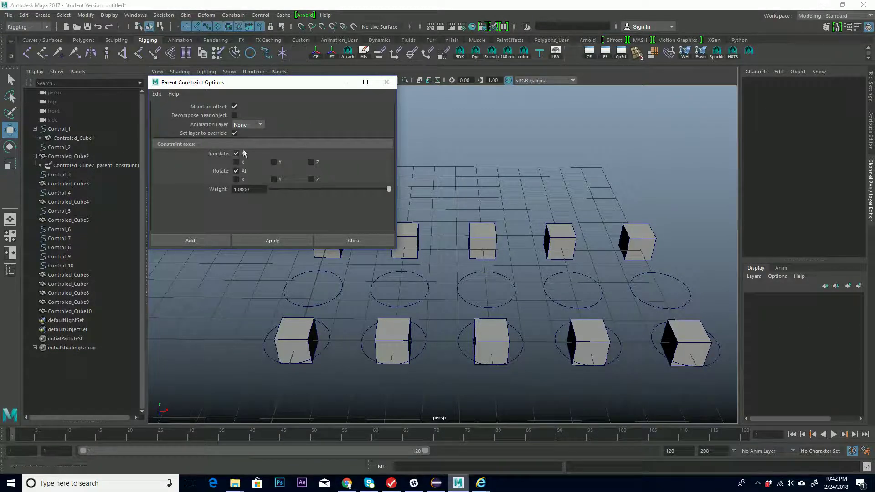
drag(279, 88, 263, 100)
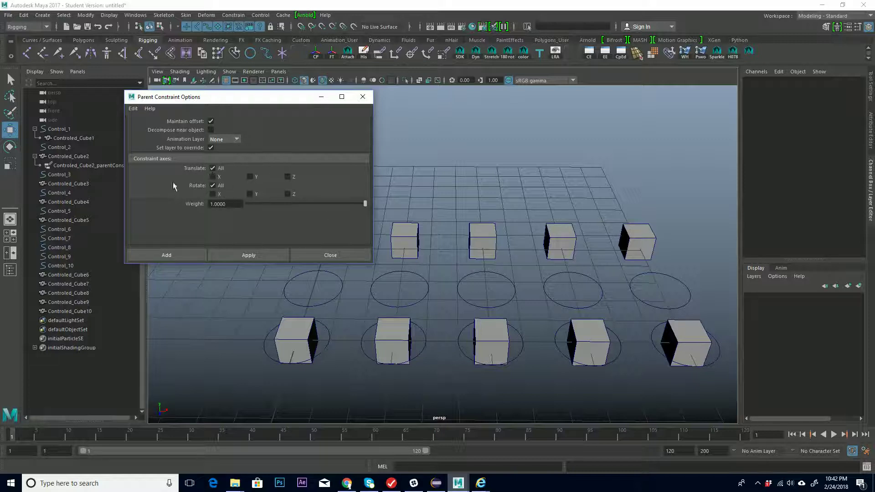
drag(280, 102, 266, 97)
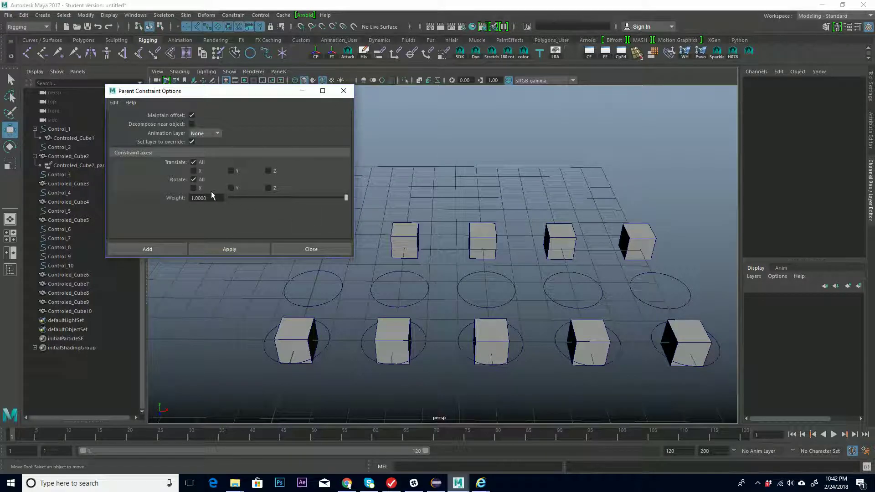
mouse_move(345, 204)
mouse_down()
mouse_move(270, 202)
mouse_move(357, 204)
mouse_up()
drag(252, 95, 240, 89)
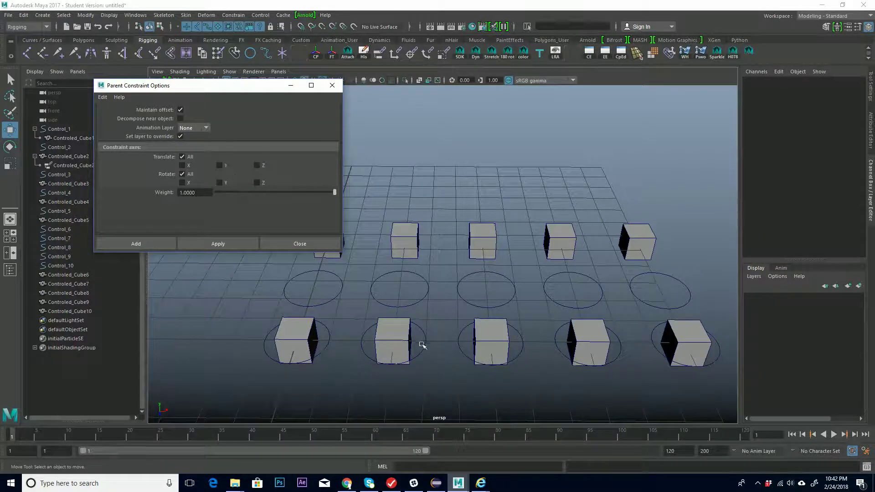
Inspect Control_2 and the constrained channels of Controled_Cube2
click(422, 355)
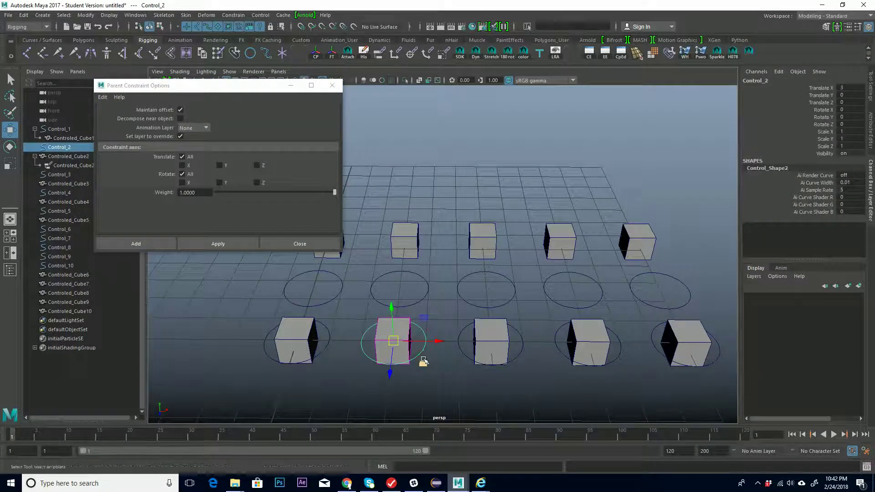
key(q)
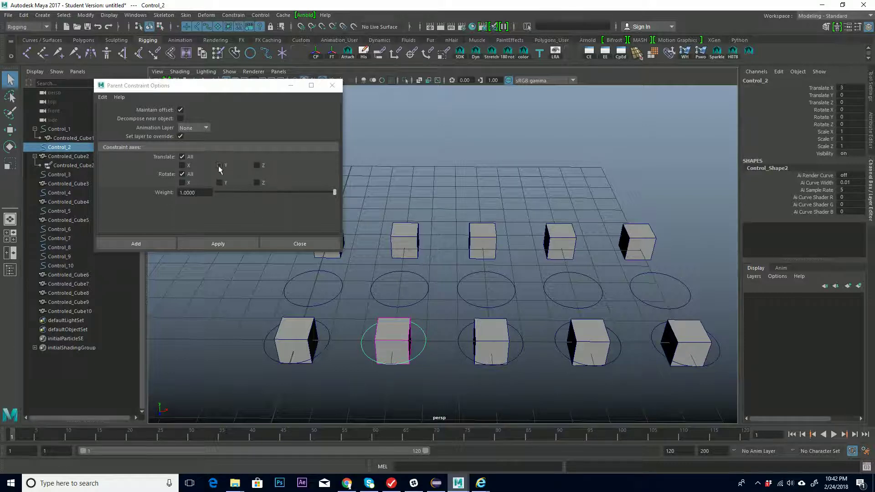
click(432, 346)
click(417, 352)
click(403, 344)
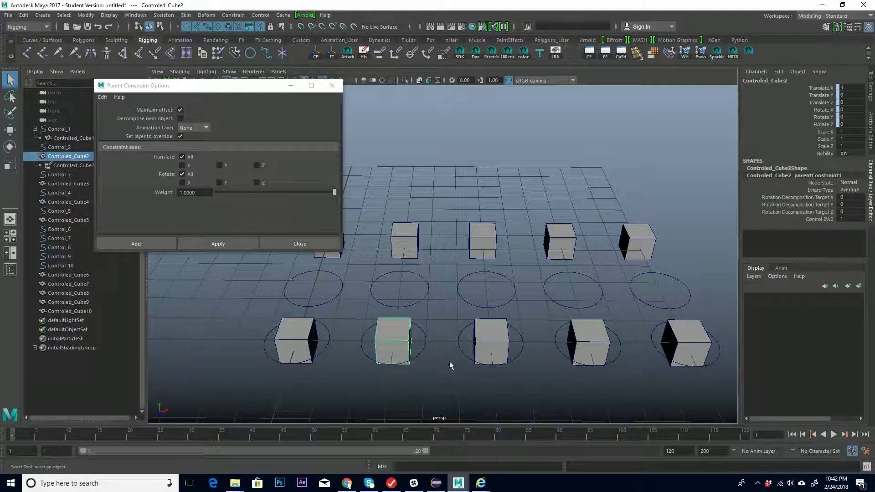
Parent constrain Controled_Cube3 to Control_3 with Maintain offset on, only the Y translate axis, all rotate axes, and weight 1
click(519, 356)
shift+click(493, 338)
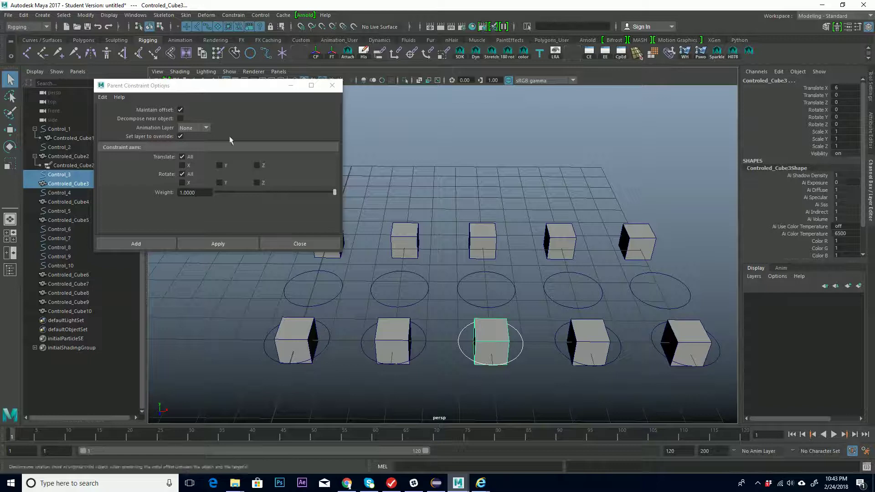
click(219, 166)
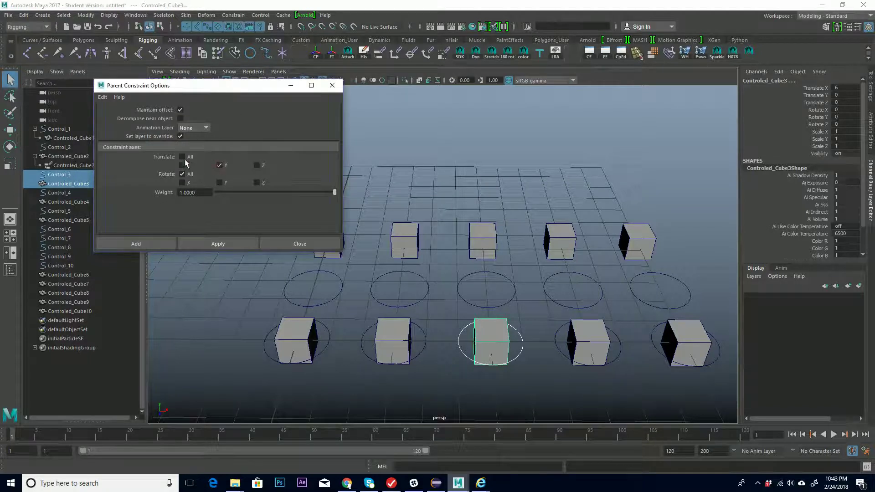
click(235, 243)
Try moving Control_3 along Y and Z to test the Y-only translate constraint, and undo the moves
click(524, 362)
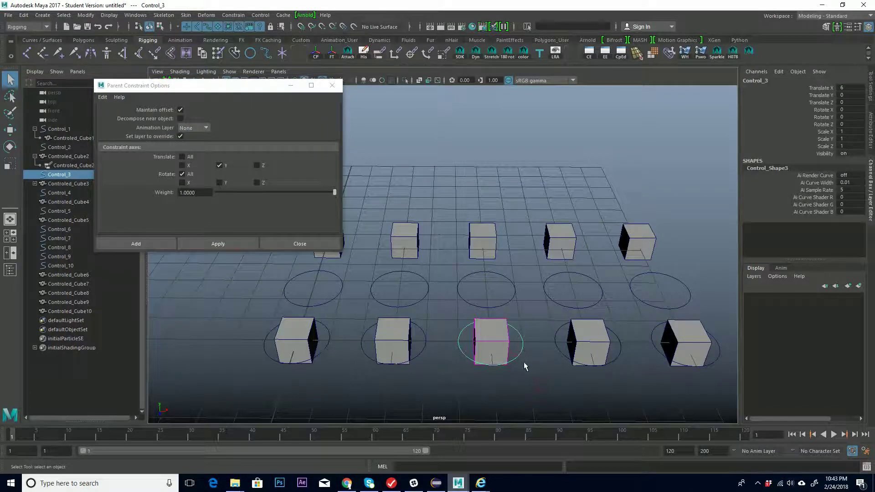
key(w)
drag(492, 306, 522, 232)
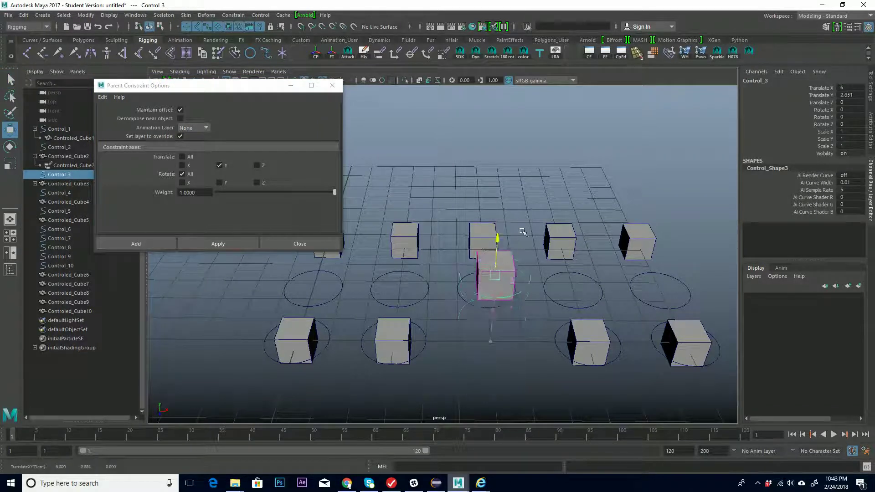
key(ctrl+z)
key(ctrl+z)
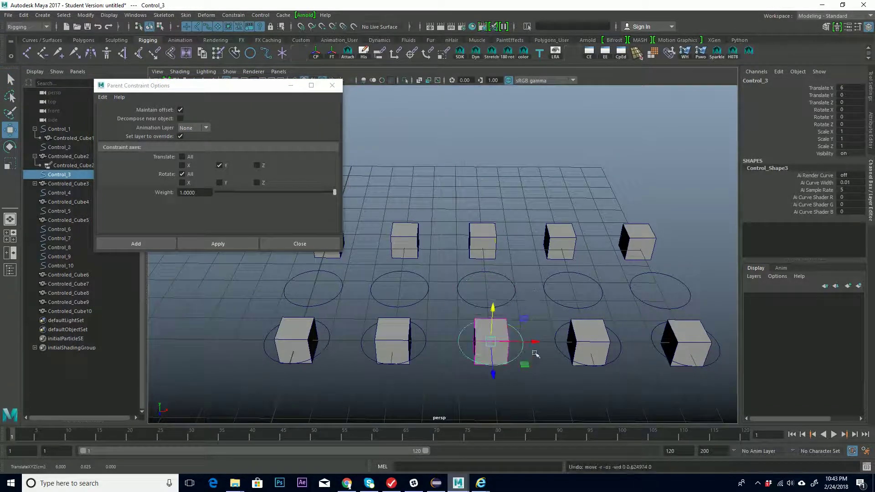
drag(494, 374, 496, 399)
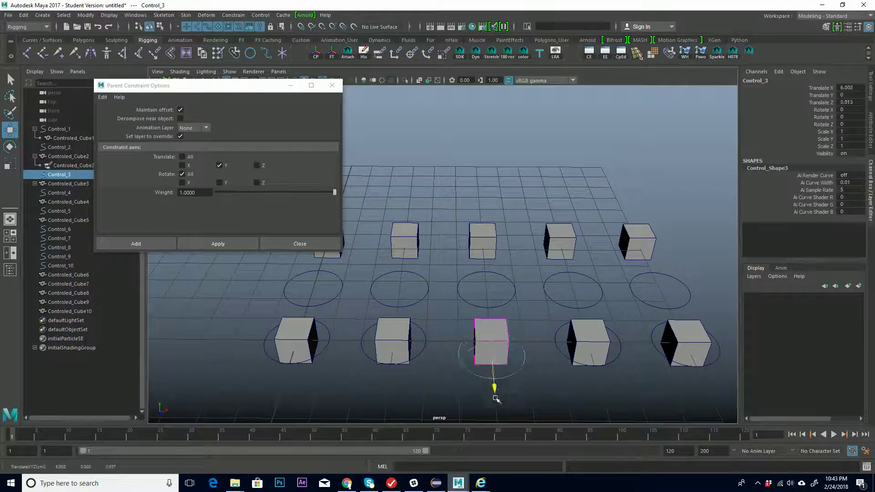
key(ctrl+z)
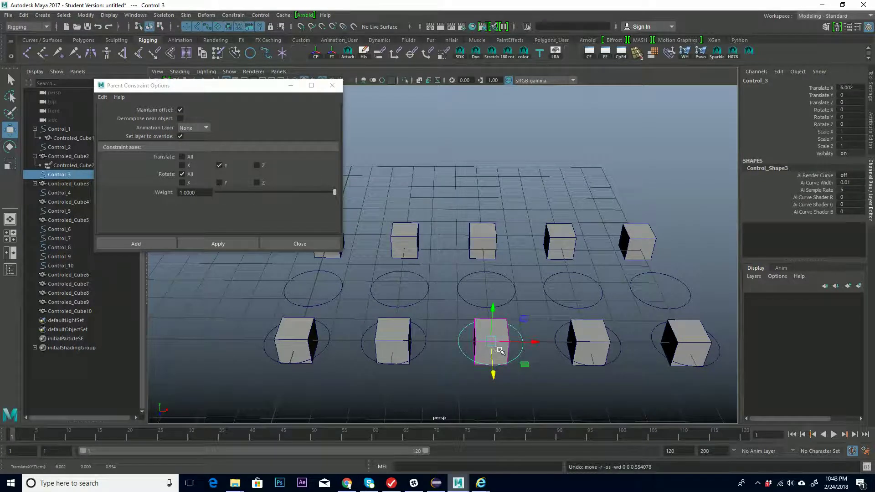
Try rotating Control_3 around several axes to test the rotate constraint, and undo the rotations
key(e)
drag(493, 332, 507, 361)
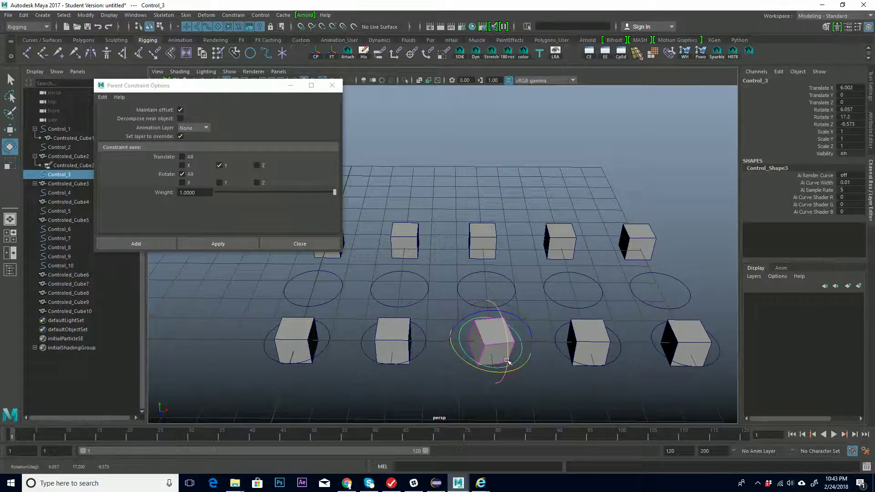
key(ctrl+z)
key(ctrl+z)
key(ctrl+z)
key(ctrl+z)
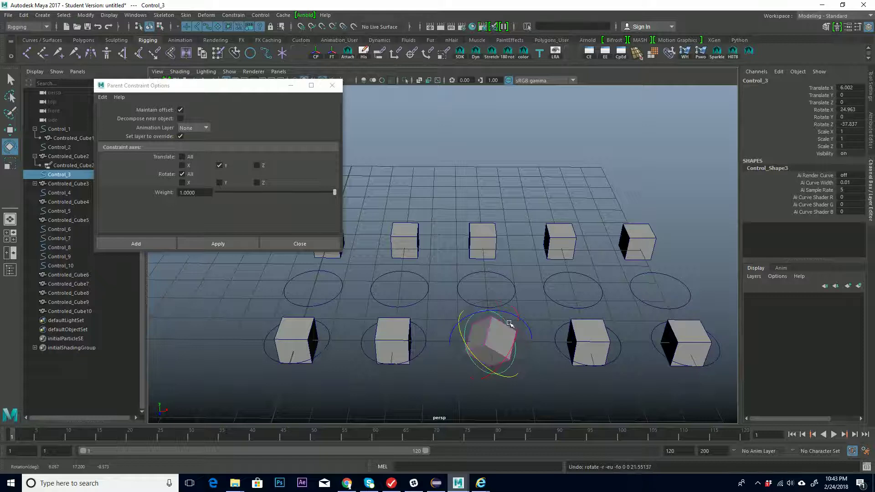
key(ctrl+z)
key(ctrl+z)
key(ctrl+z)
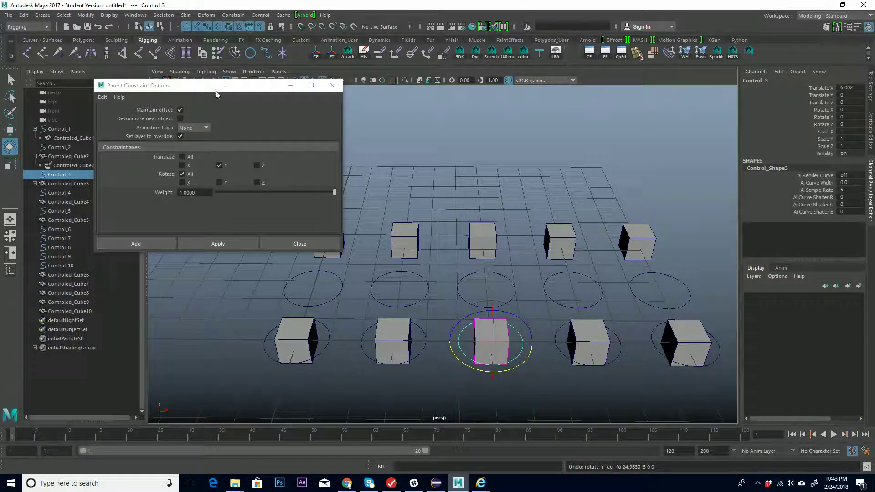
Set the parent constraint's translate axes back to All and check which channels of Controled_Cube3 are constrained
click(182, 157)
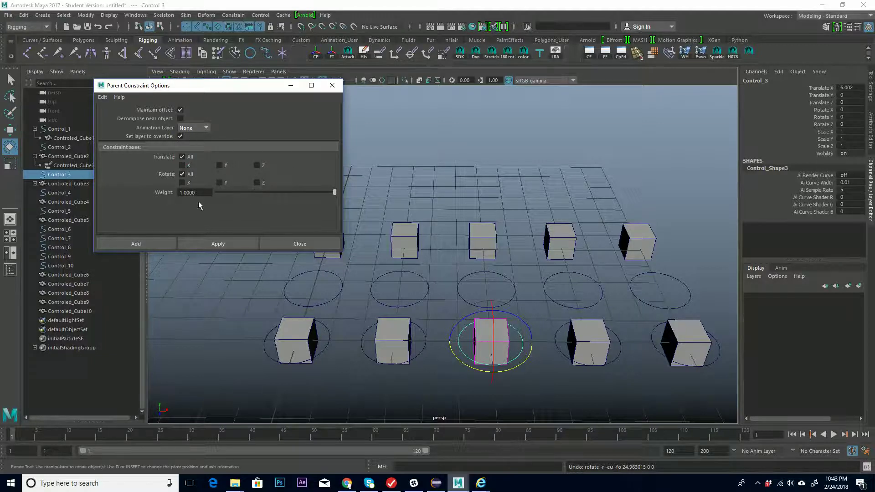
click(566, 383)
click(492, 342)
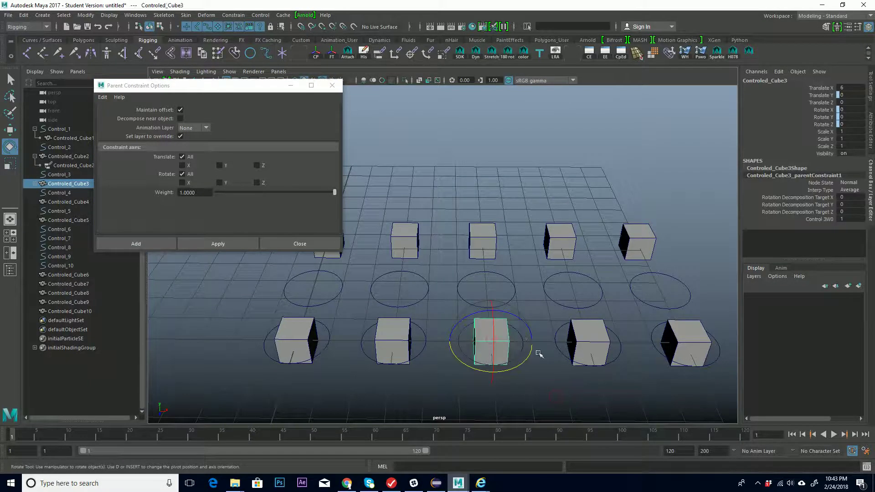
Delete the parent constraint node under Controled_Cube3 in the outliner
drag(248, 88, 312, 88)
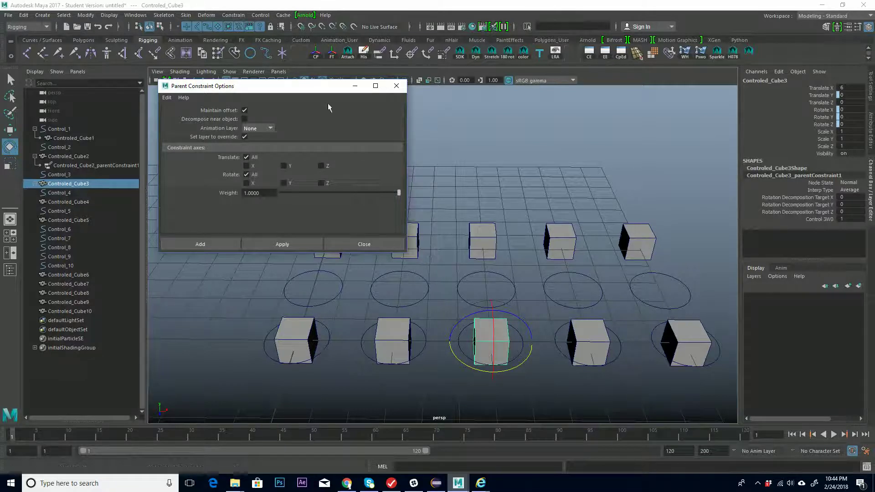
drag(298, 88, 297, 88)
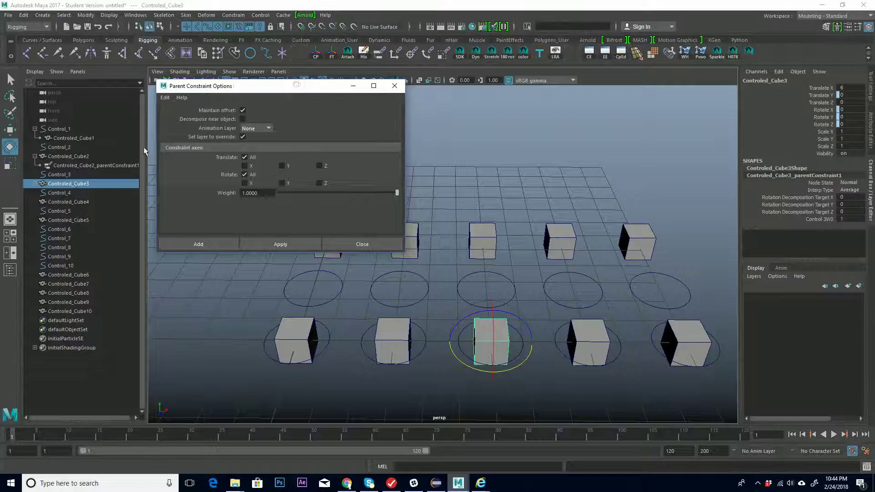
click(35, 183)
click(71, 194)
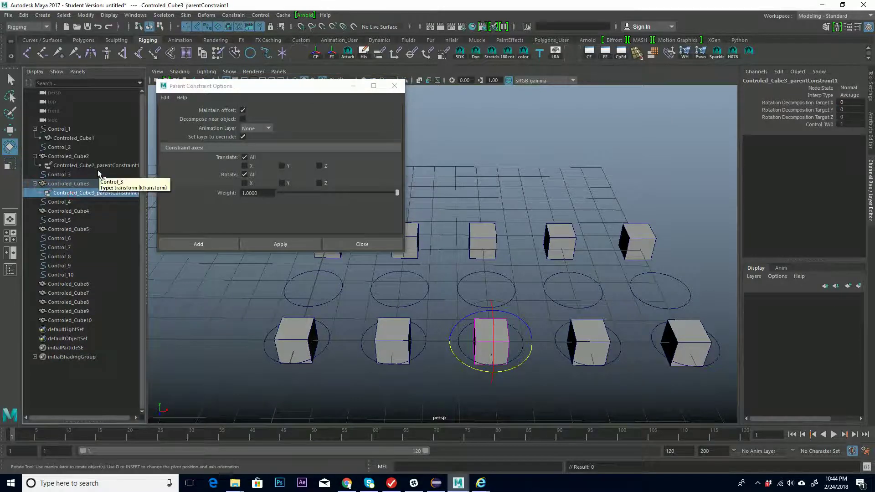
key(Delete)
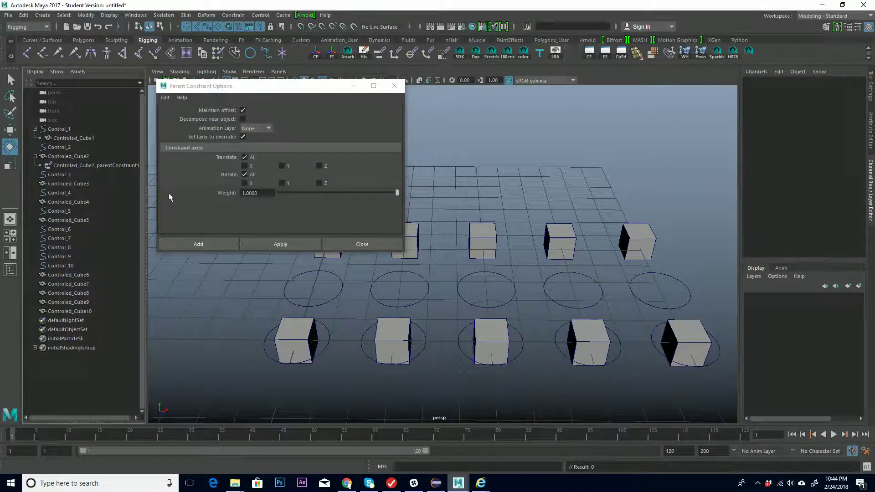
Try moving Control_2 freely to test how its constrained cube follows, and undo the move
click(416, 351)
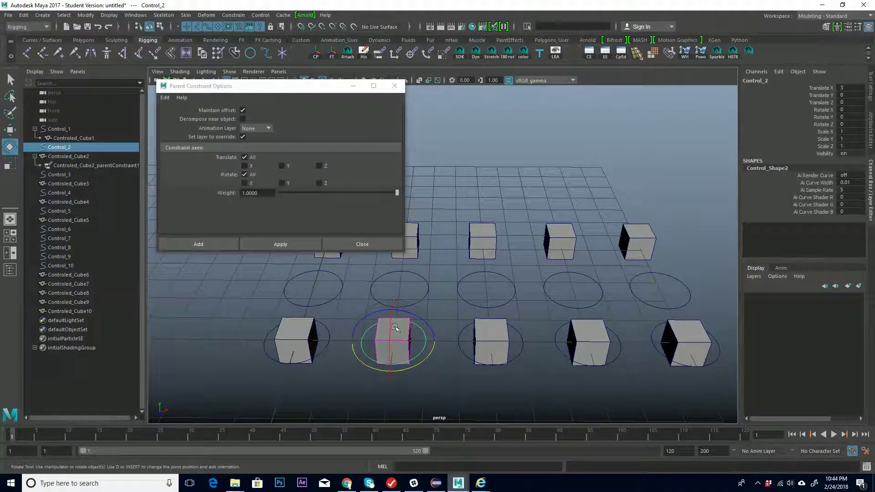
key(w)
drag(397, 341, 387, 319)
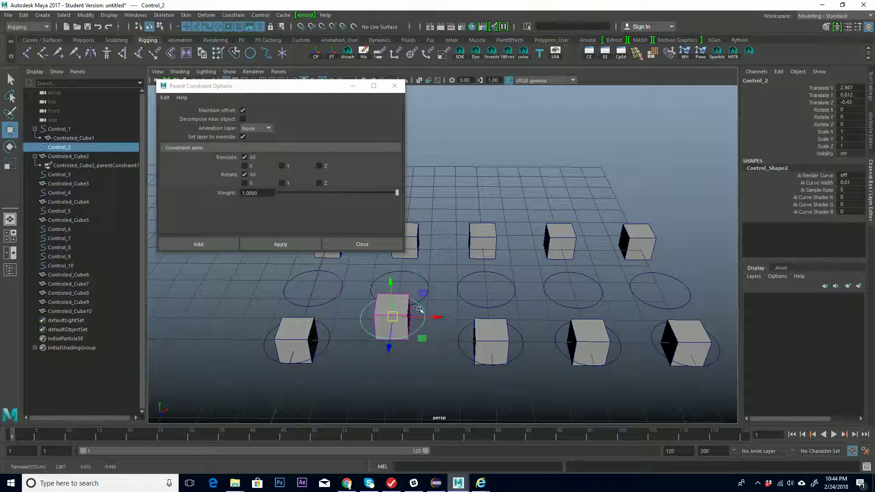
key(ctrl+z)
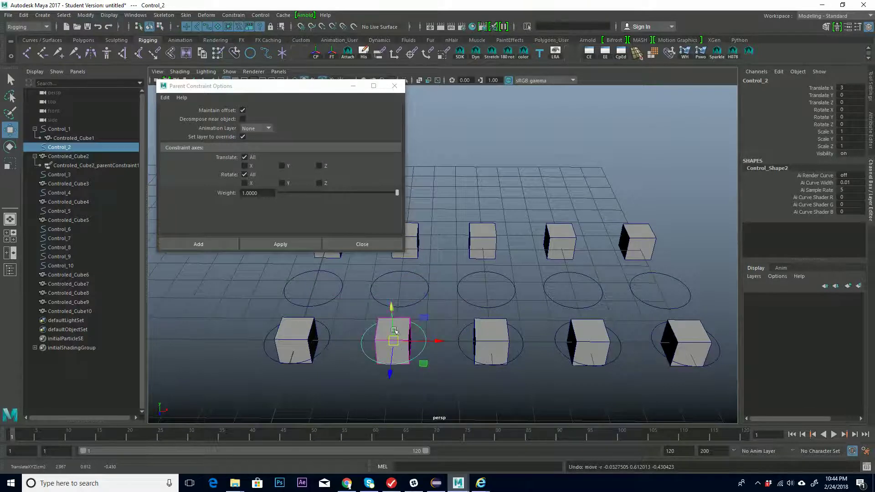
Collapse Controled_Cube2 in the outliner and compare it with Control_2 by selecting each in turn
click(35, 156)
click(71, 156)
click(72, 157)
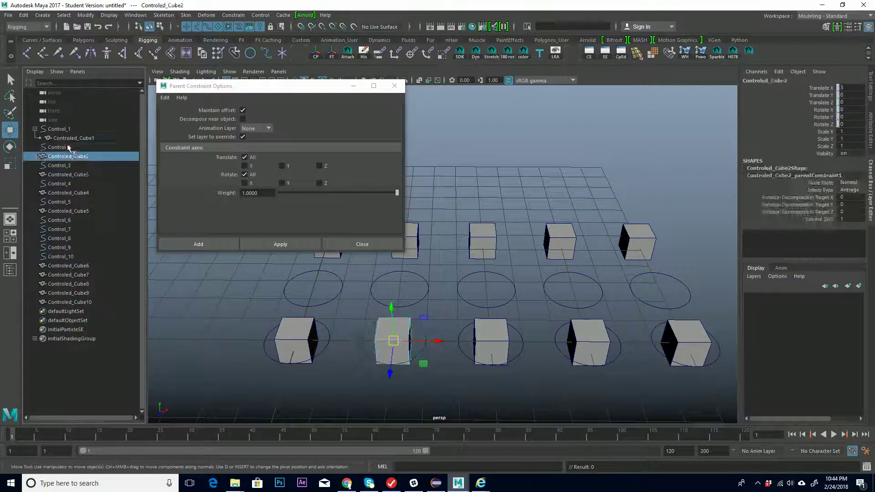
click(68, 148)
click(77, 157)
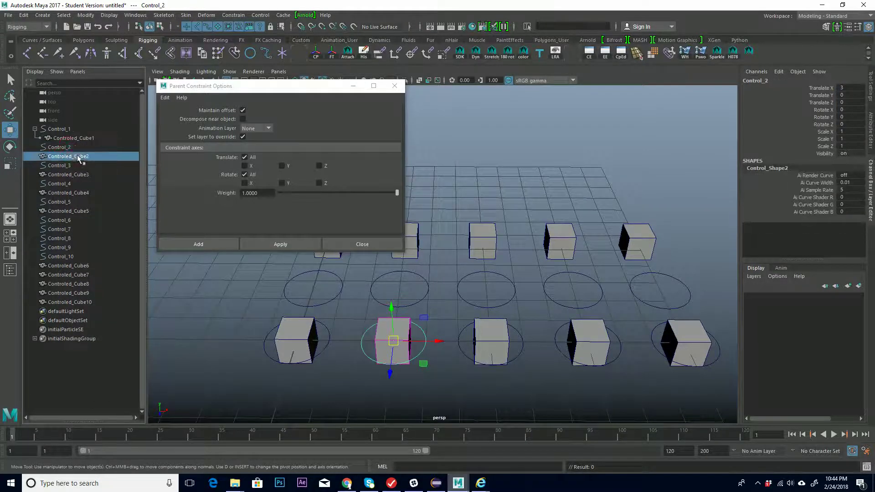
click(69, 148)
click(76, 156)
click(72, 148)
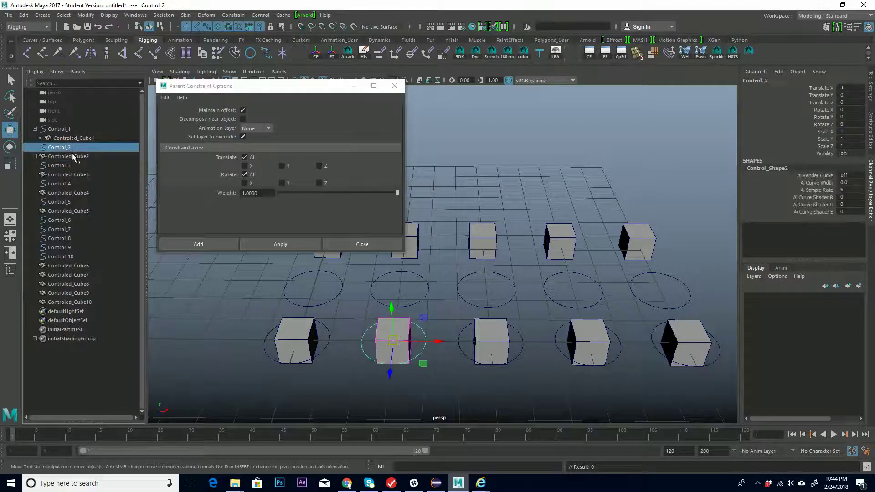
click(451, 389)
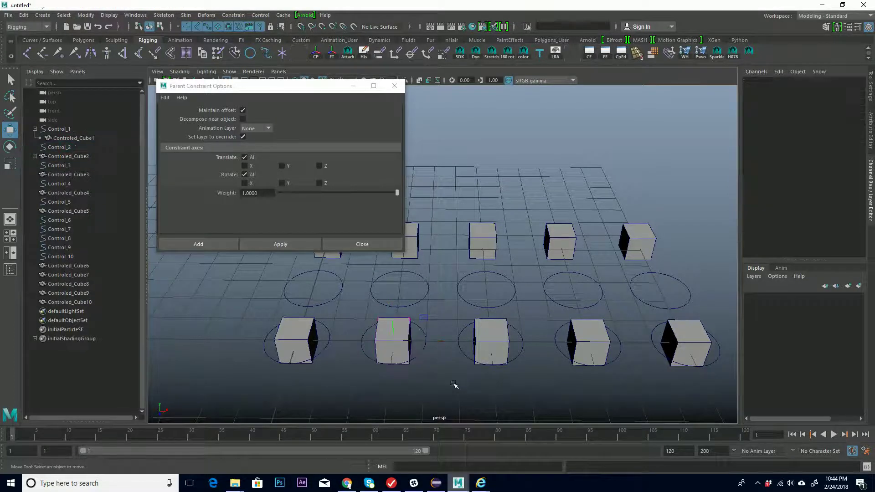
Try scaling Control_2 uniformly, undo the scale, and set the control's visibility to off
click(429, 359)
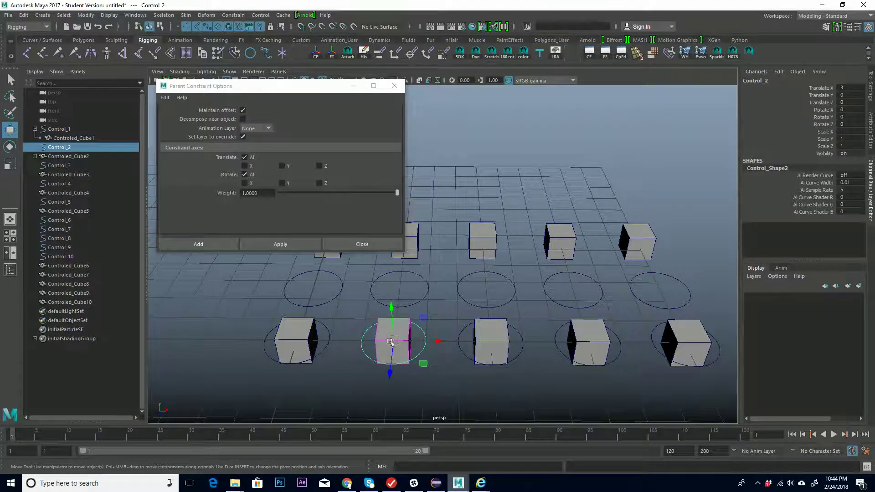
key(r)
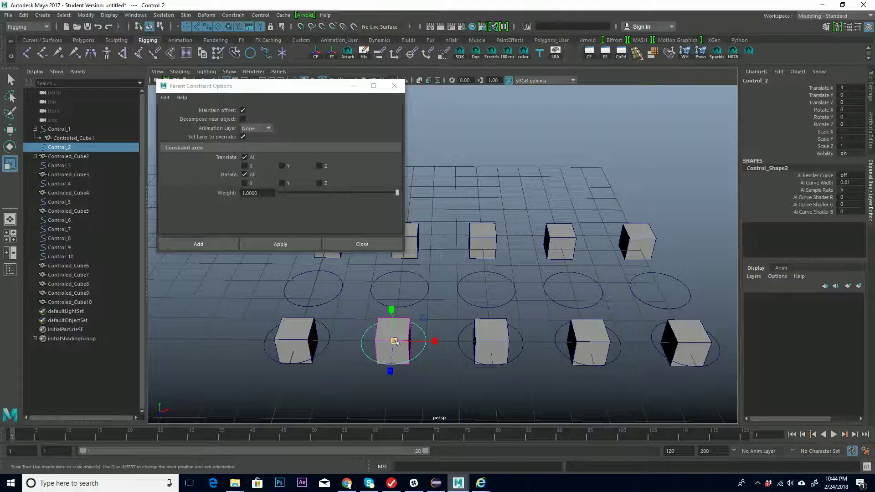
drag(393, 341, 411, 316)
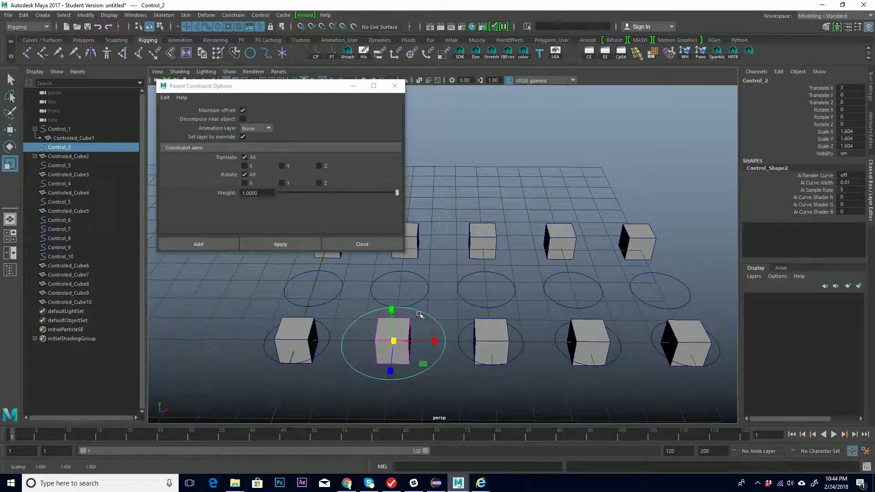
key(ctrl+z)
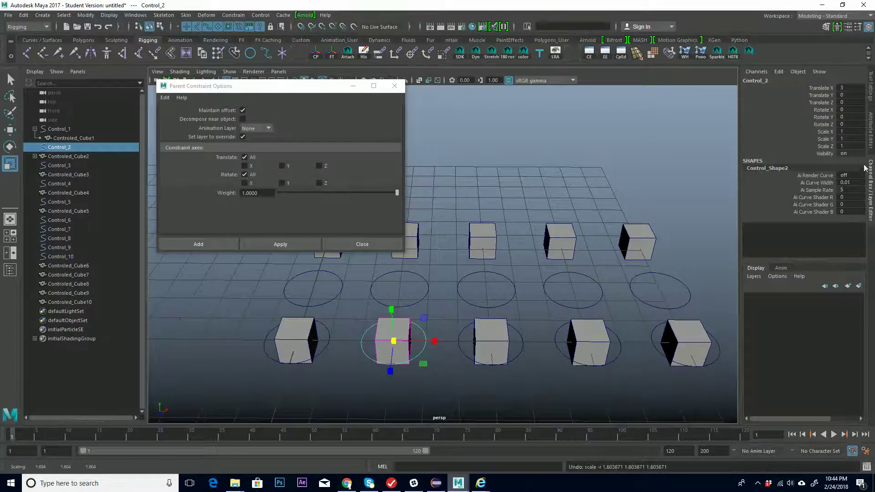
click(857, 154)
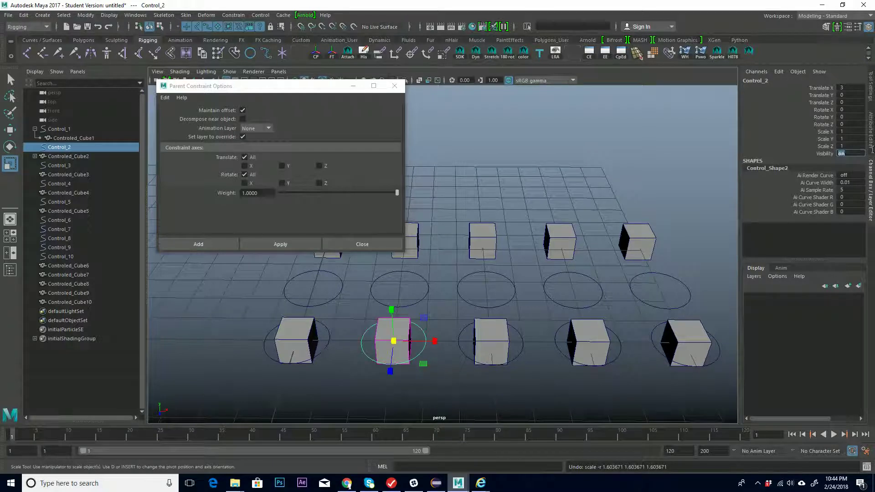
key(Return)
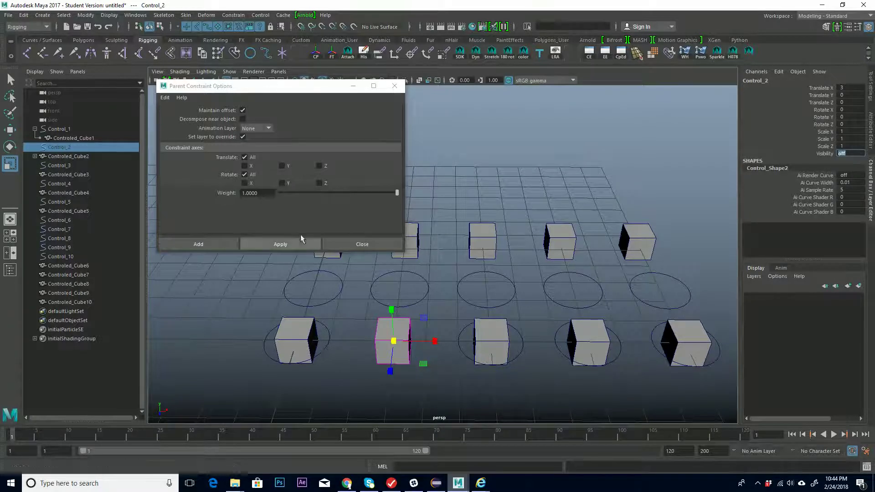
Try scaling Control_1 uniformly to test its effect on the parented cube, and undo the scale
click(325, 352)
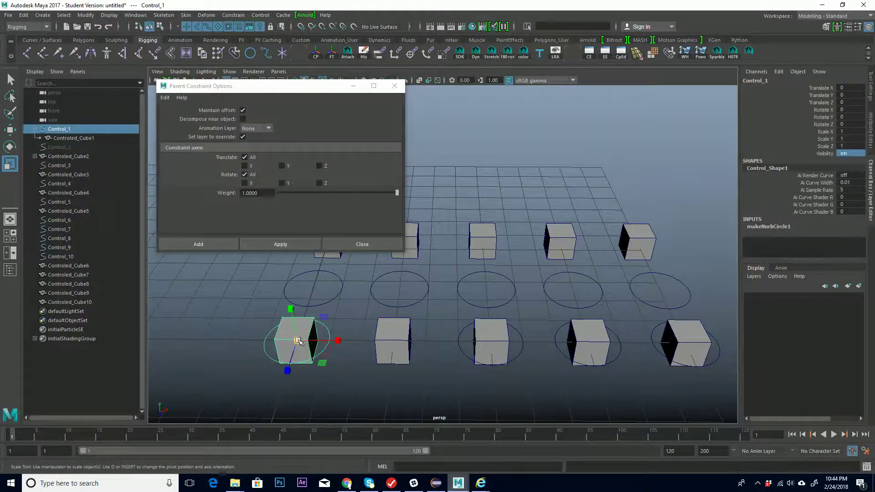
drag(298, 340, 313, 320)
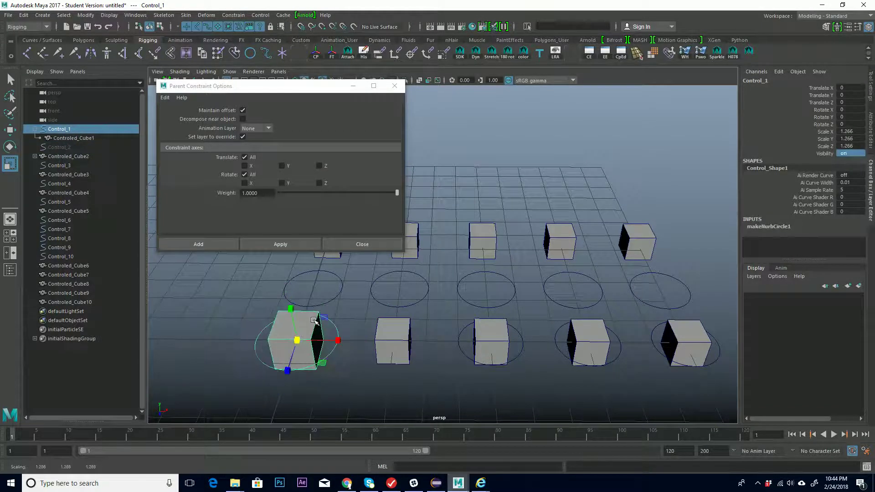
key(ctrl+z)
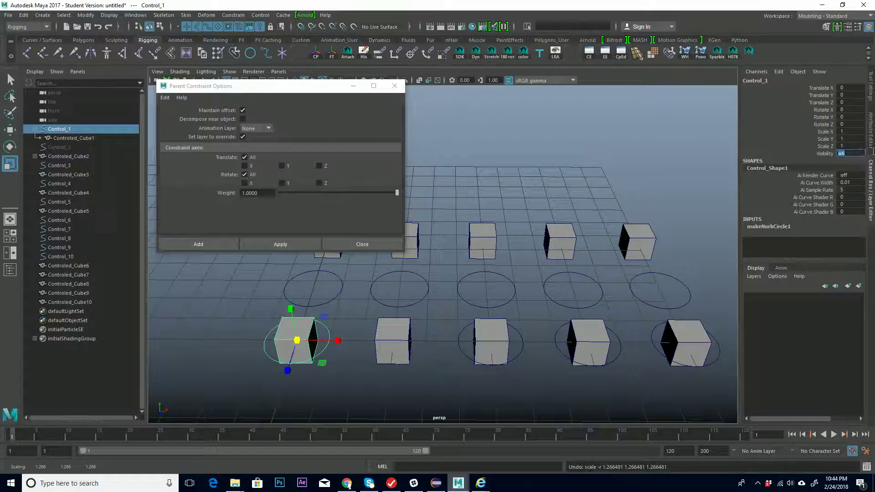
Set Control_1's visibility to off and back to on to test its effect on the parented cube
key(Return)
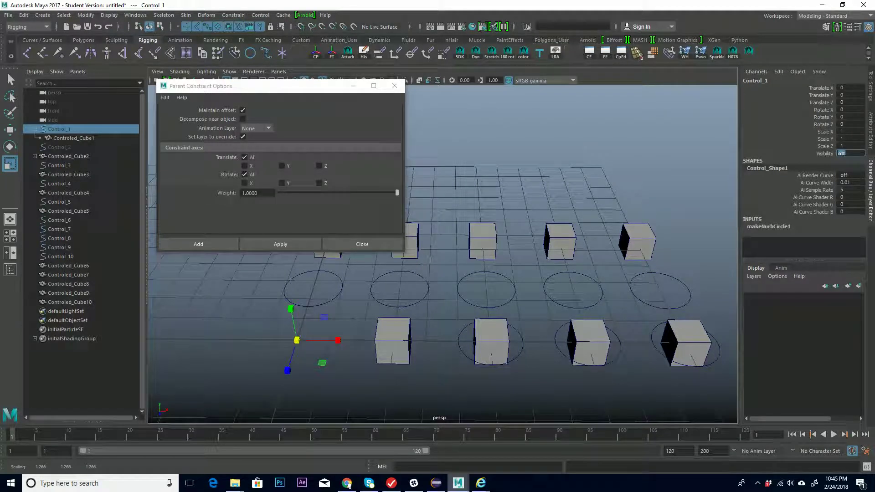
text(1)
key(Return)
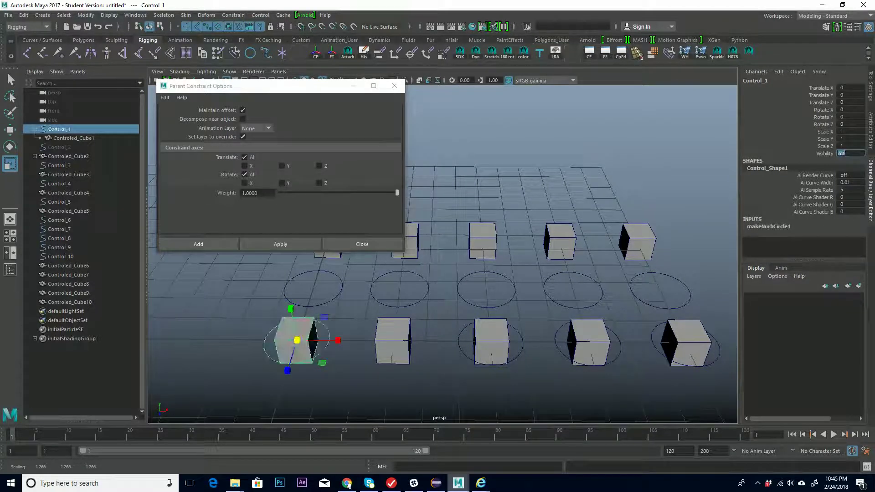
Set the visibility of the hidden Control_2 back to on
click(59, 147)
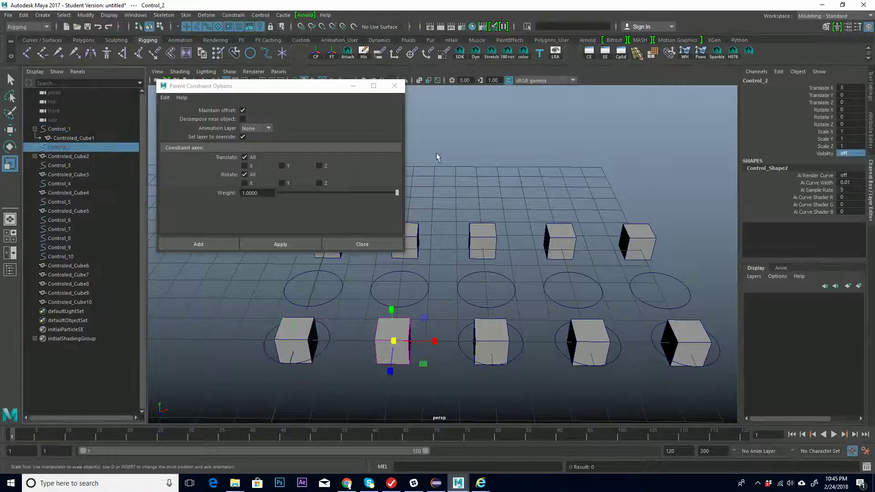
click(838, 154)
text(1)
key(Return)
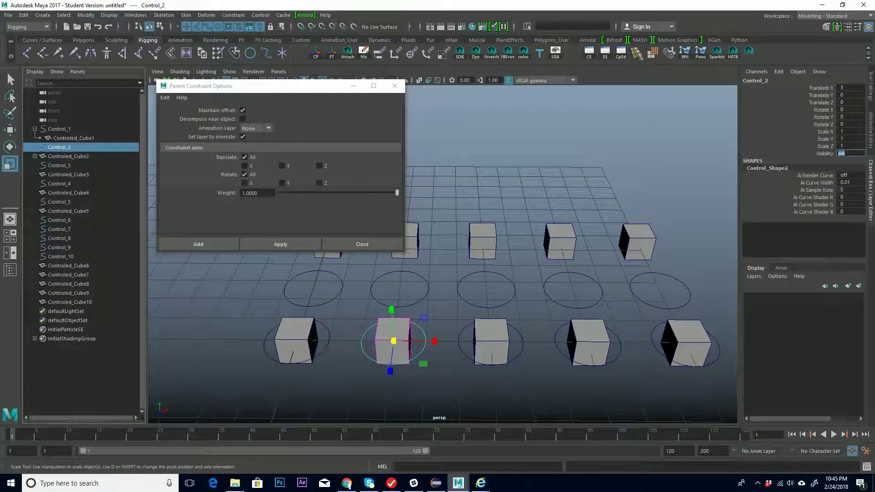
Expand Controled_Cube2 in the outliner and inspect the channels of the cube and its parent constraint node
click(443, 319)
click(403, 335)
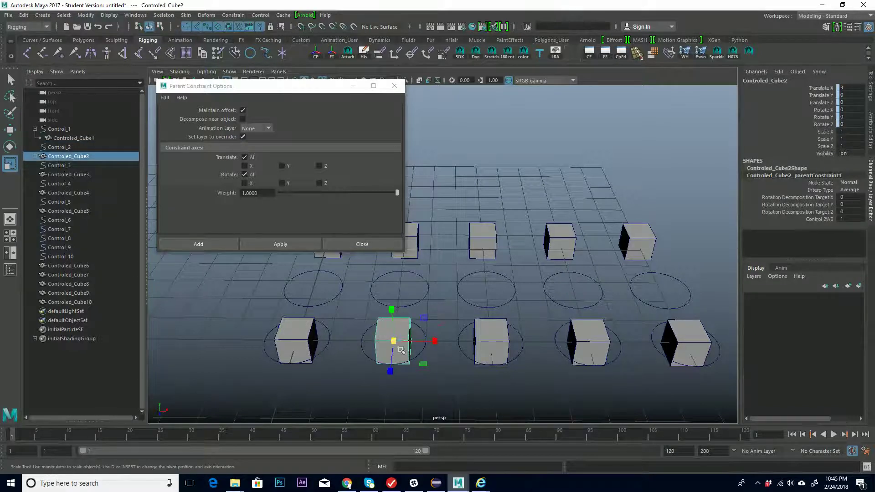
click(35, 157)
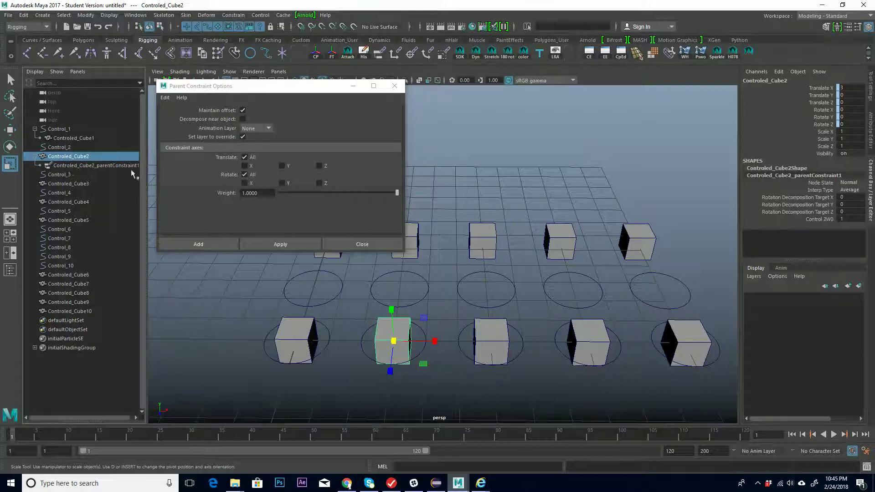
click(87, 165)
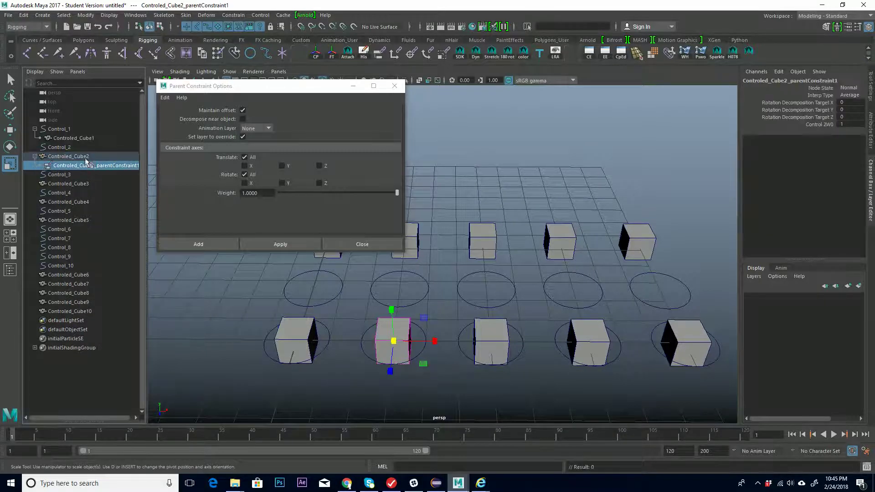
click(85, 157)
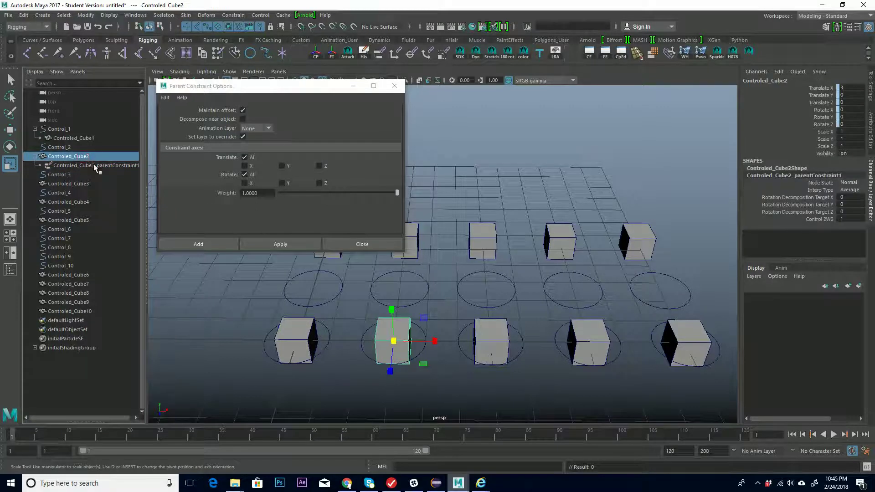
Select Controled_Cube2's parent constraint node and look through its Node State options without changing the state
click(96, 165)
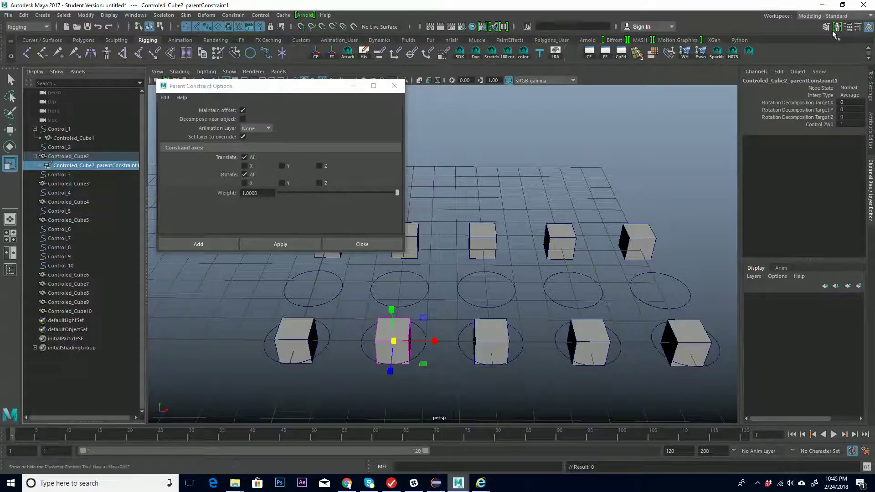
click(846, 89)
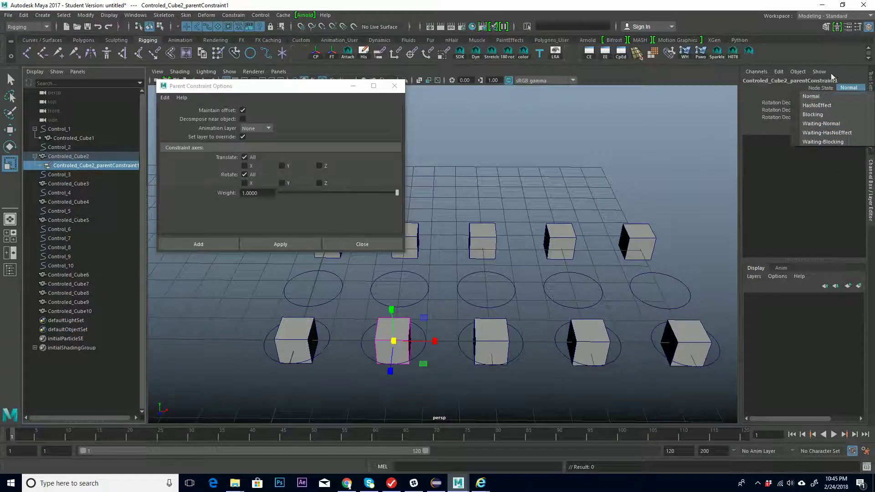
click(845, 55)
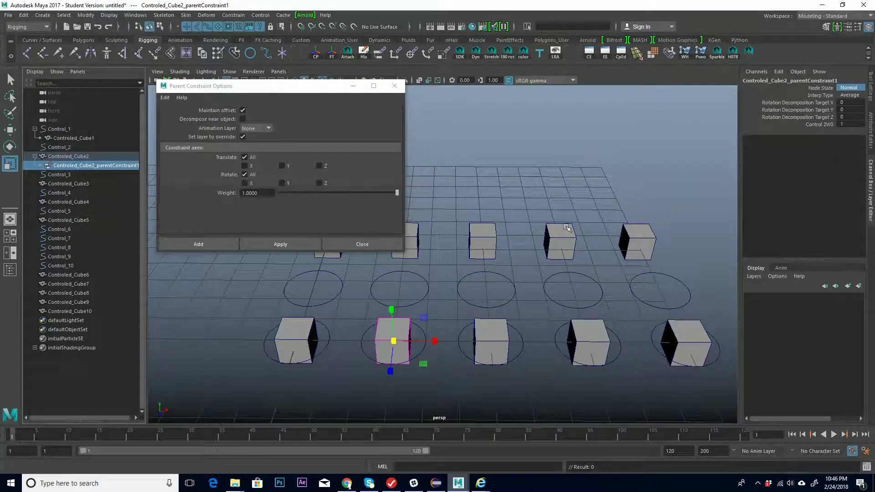
drag(279, 86, 275, 85)
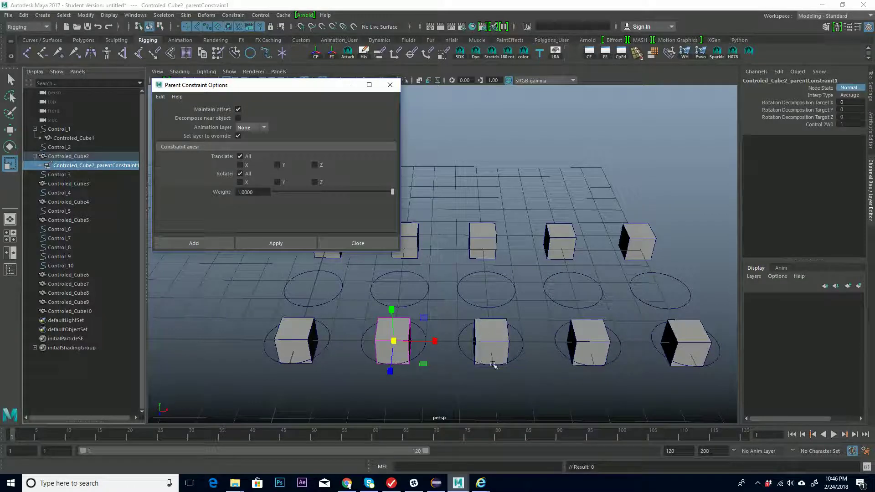
Inspect the channels of Control_3, Control_2 and Controled_Cube2 in turn, and clear the selection
click(517, 355)
click(516, 356)
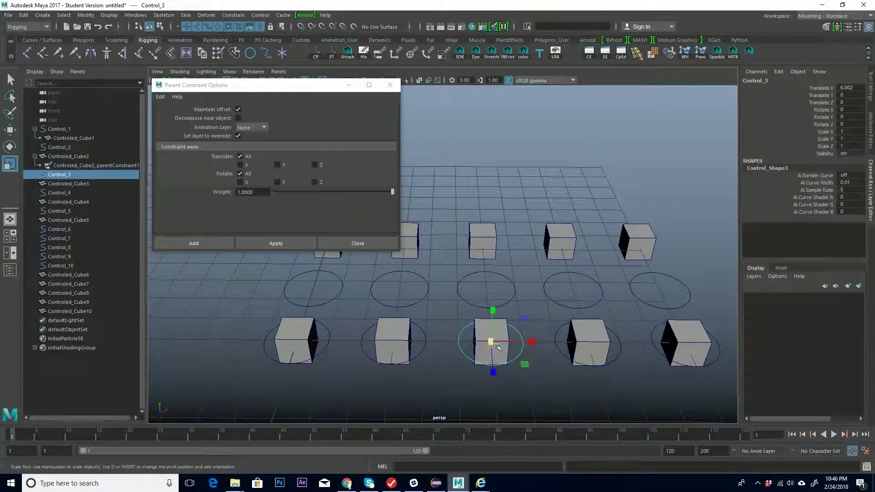
click(420, 356)
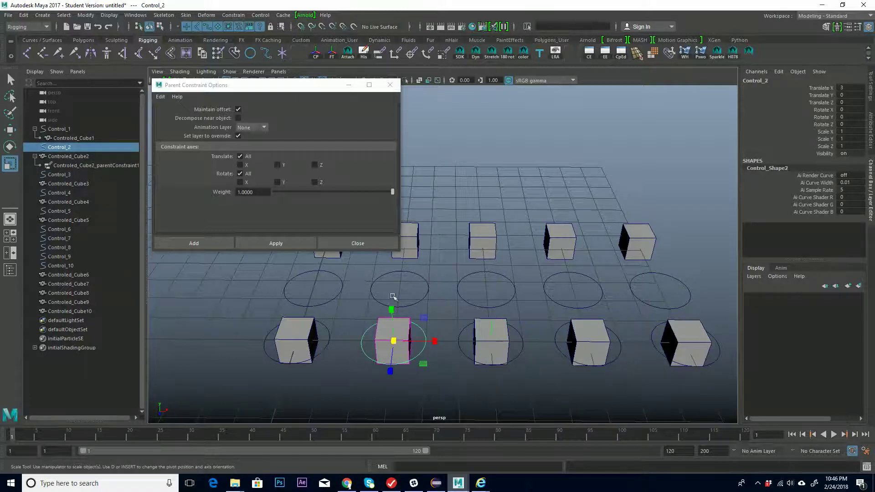
key(e)
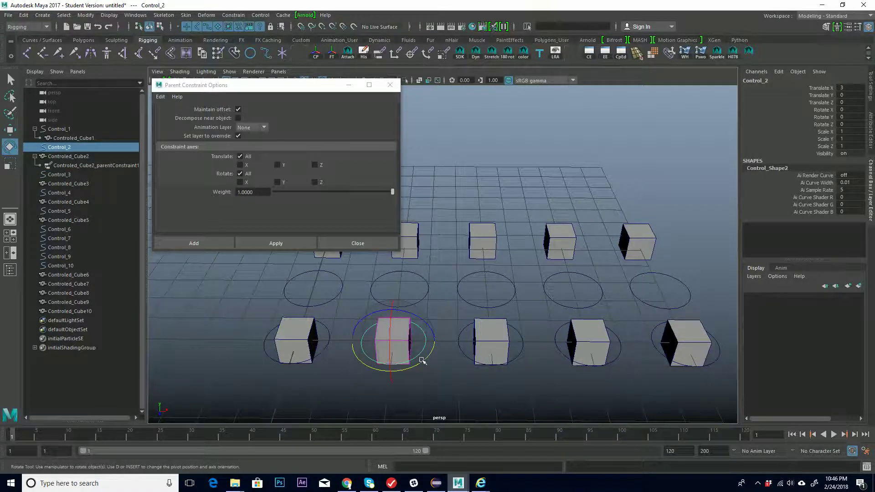
click(437, 335)
click(417, 353)
click(443, 313)
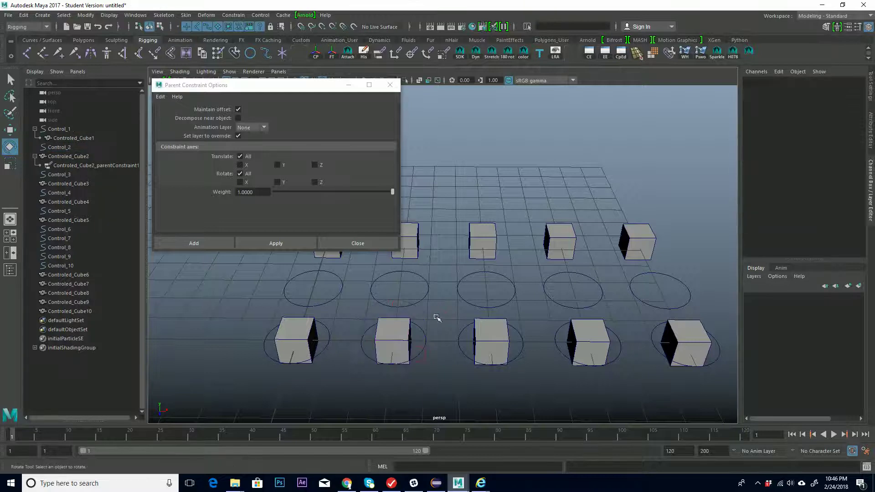
click(398, 330)
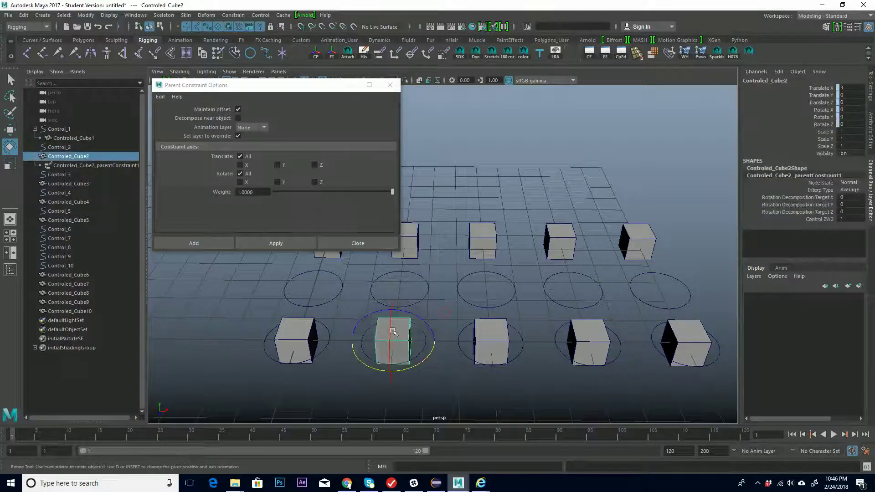
click(435, 317)
click(422, 354)
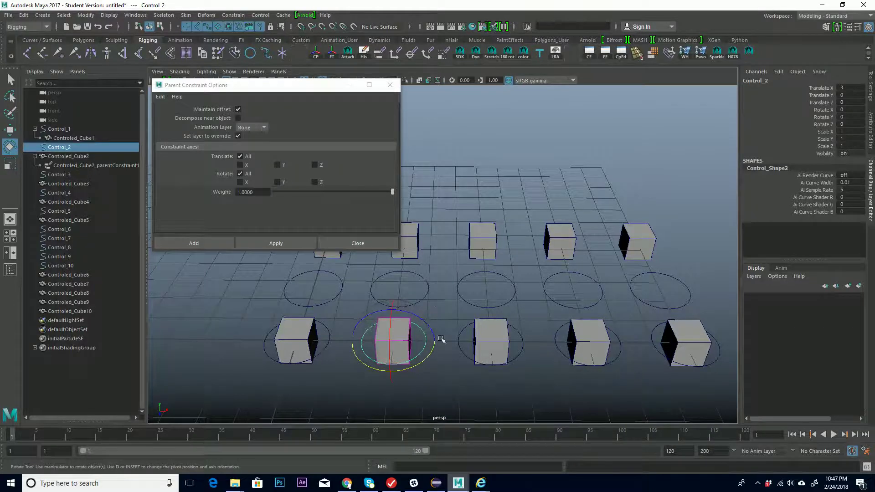
click(448, 308)
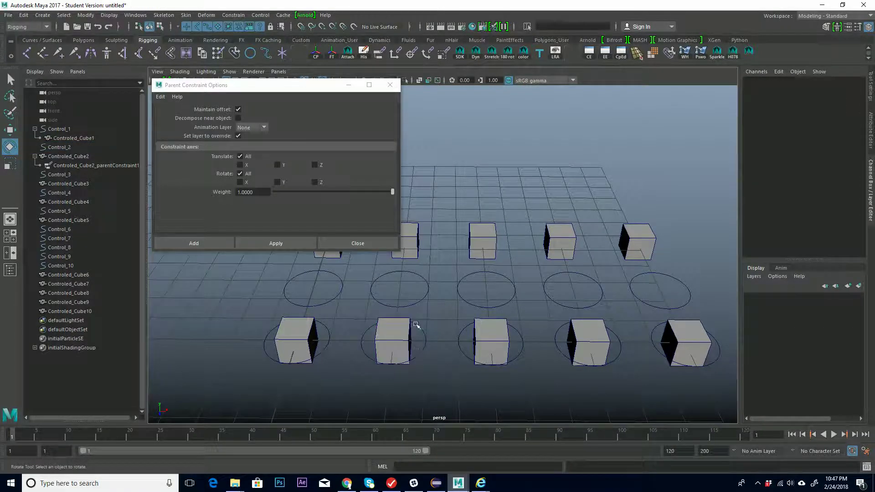
Compare the channels of Control_2, Controled_Cube2's parent constraint node, Control_3 and Controled_Cube3
click(425, 349)
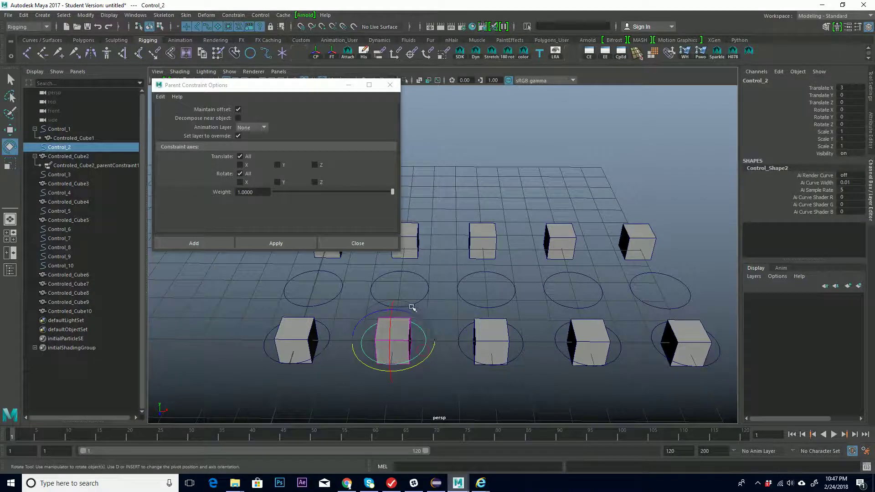
click(440, 309)
click(120, 165)
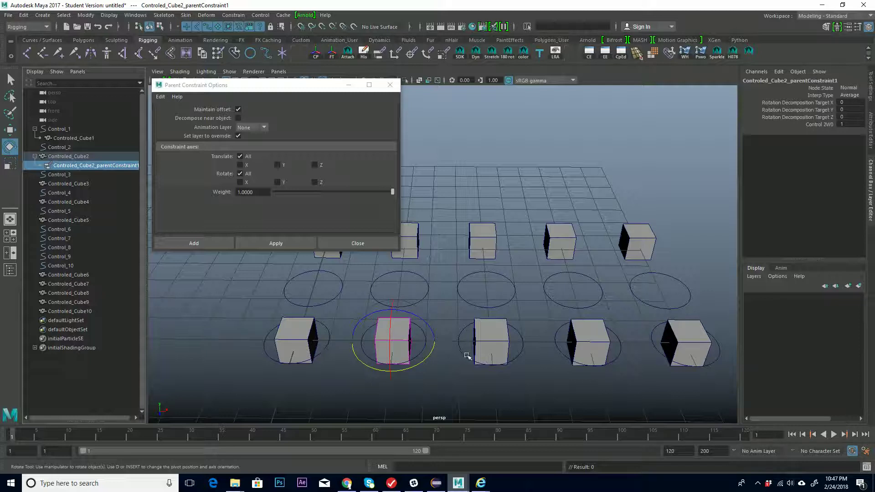
click(521, 352)
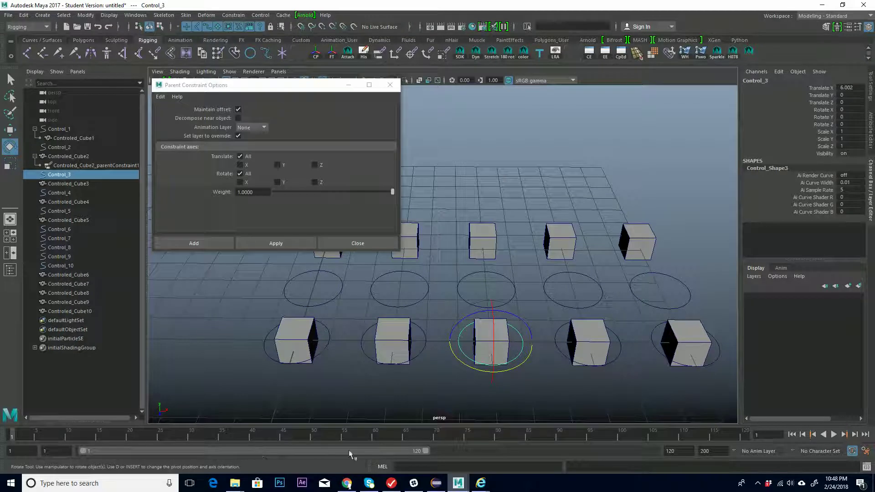
click(497, 330)
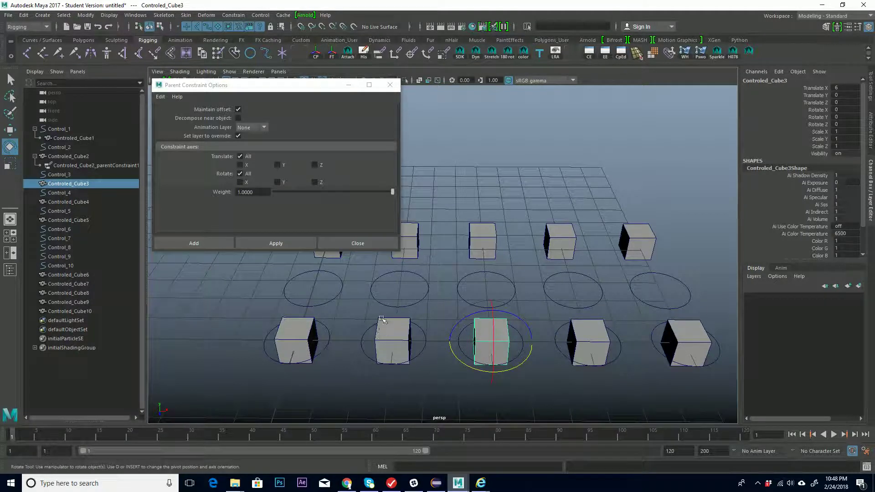
Set the Interp Type of Controled_Cube2's parent constraint to Shortest
click(395, 339)
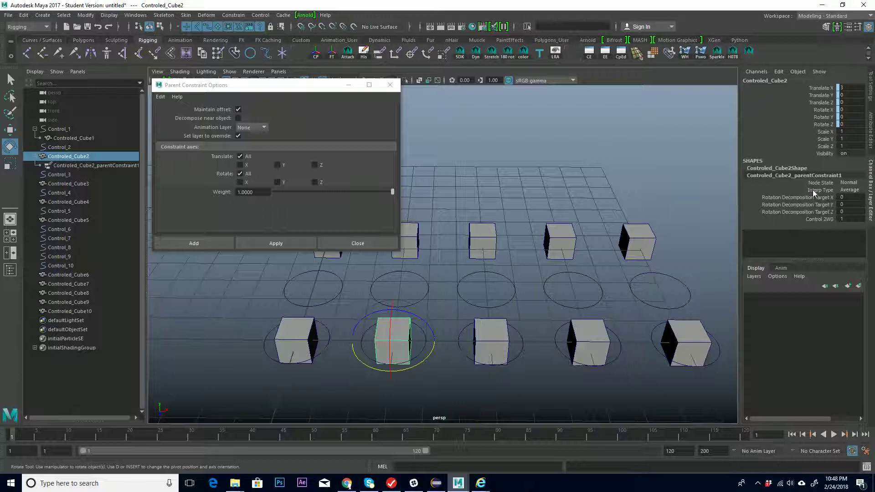
click(858, 190)
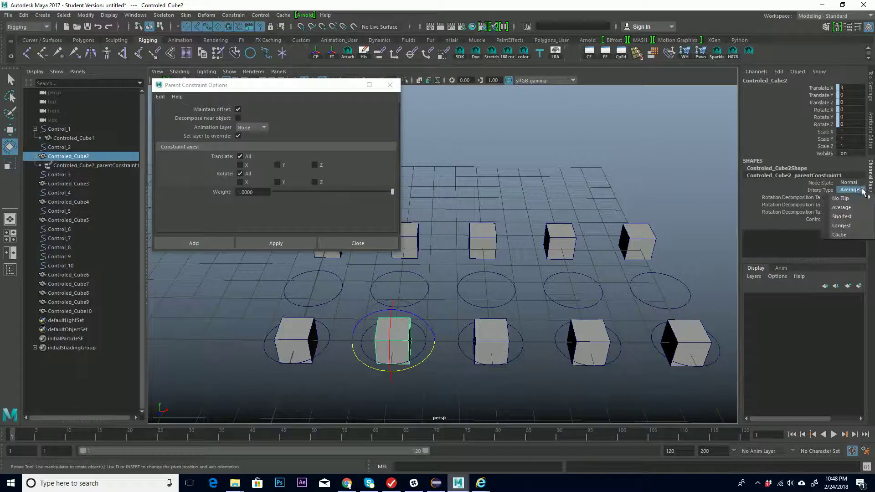
click(847, 218)
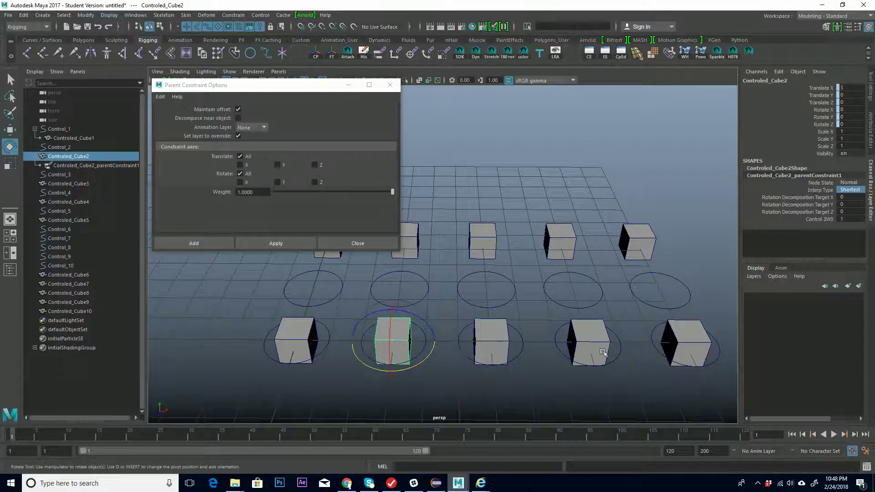
Rotate Controled_Cube2 about -91 degrees around Y and undo the rotation, leaving the Interp Type choice alone
click(850, 190)
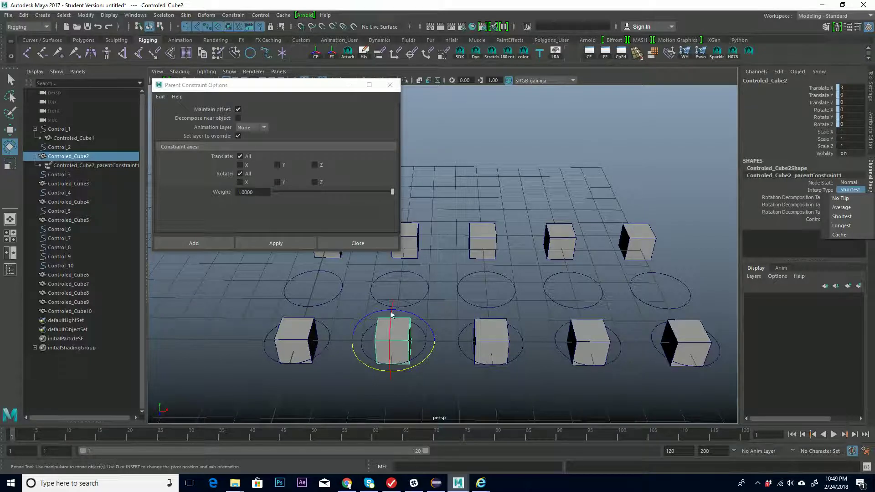
click(421, 363)
drag(420, 362, 362, 365)
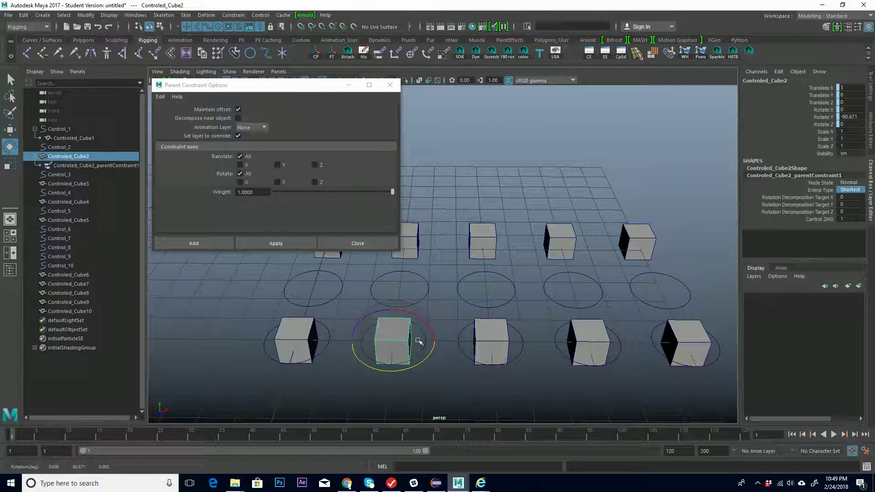
key(ctrl+z)
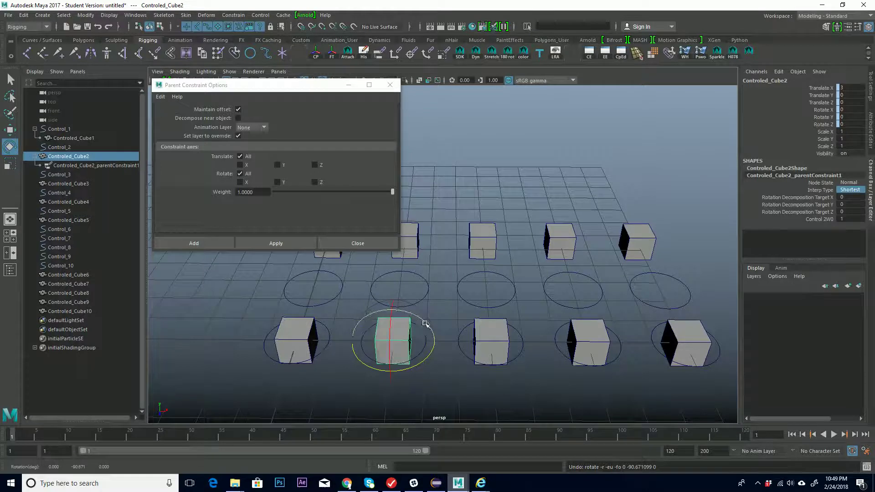
Switch the Interp Type of Controled_Cube2's parent constraint to No Flip, and set it back to Shortest
click(853, 189)
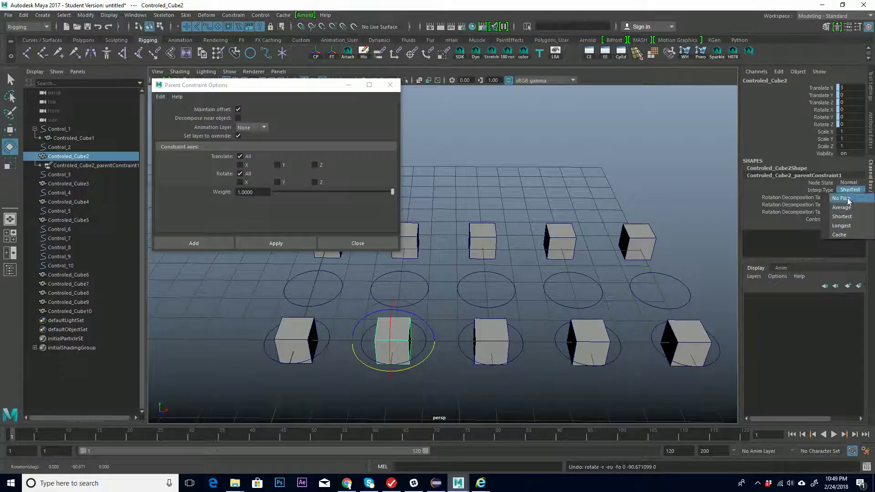
click(847, 200)
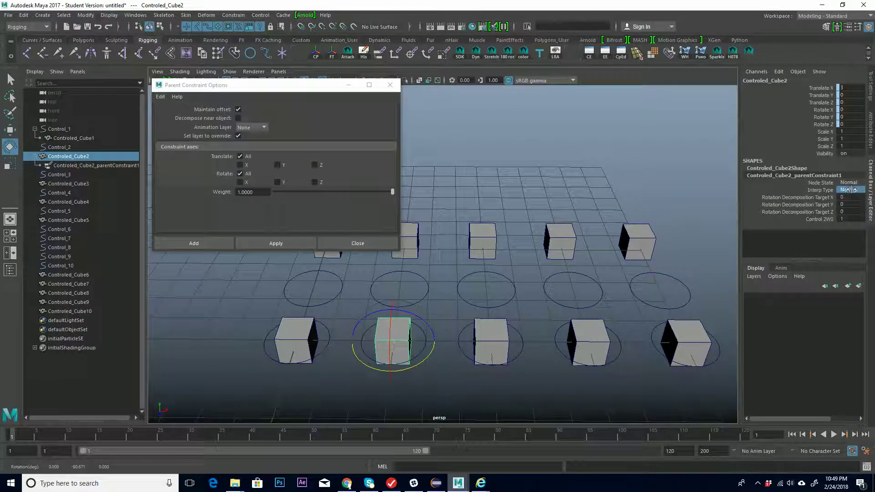
click(851, 190)
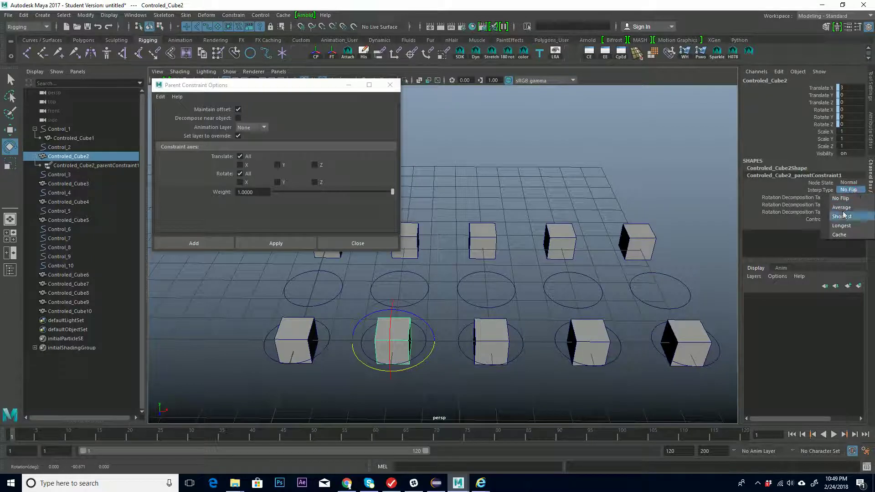
click(847, 211)
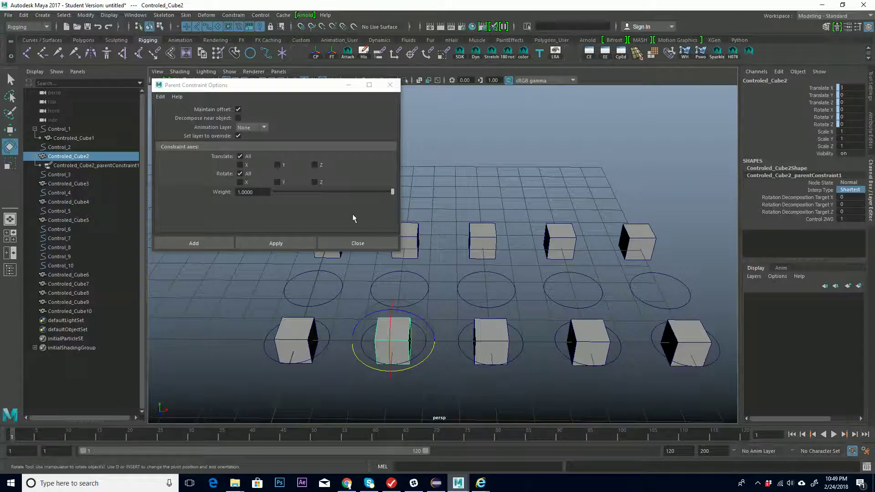
Examine the Control 2W0 weight channel on Controled_Cube2's parent constraint node and compare it with Control_2's channels
click(76, 165)
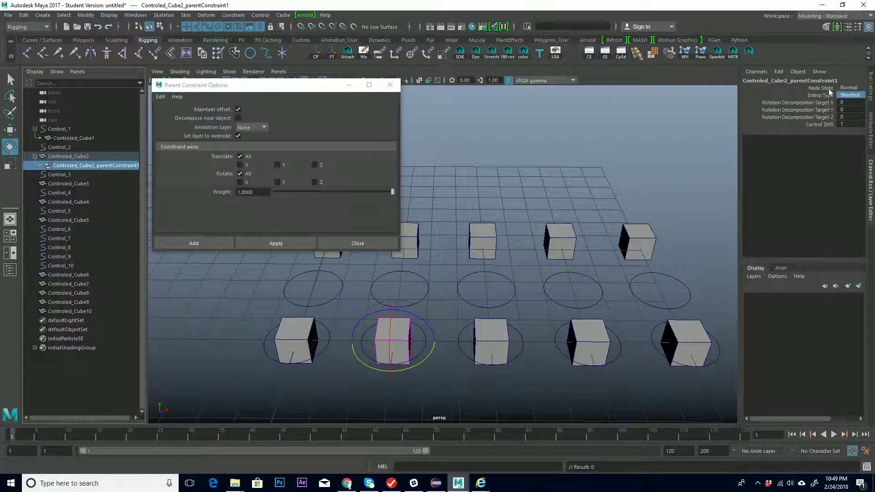
click(815, 125)
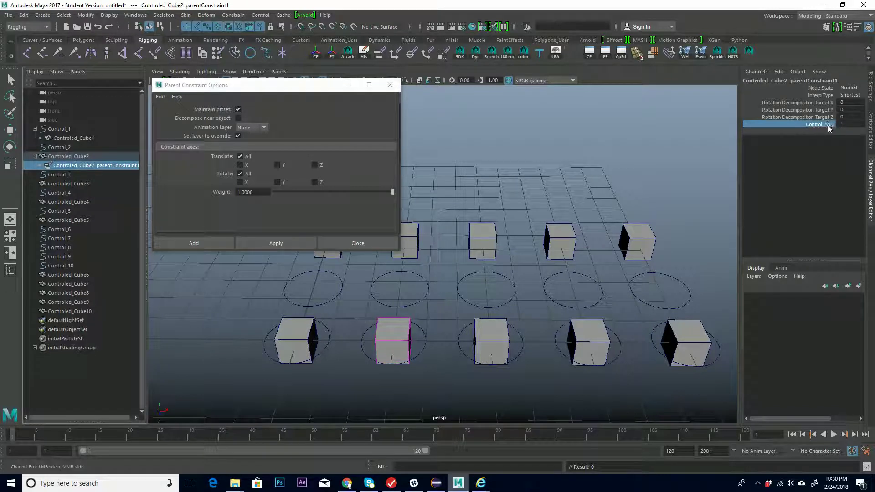
click(423, 344)
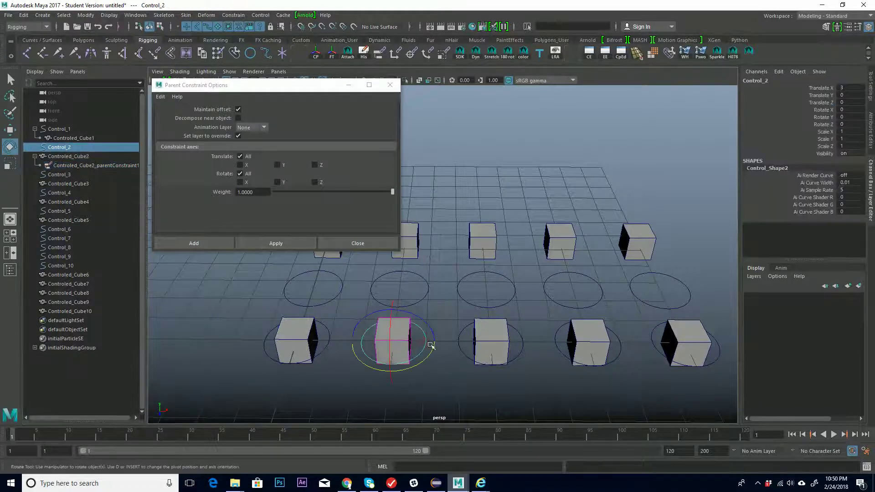
key(e)
click(77, 166)
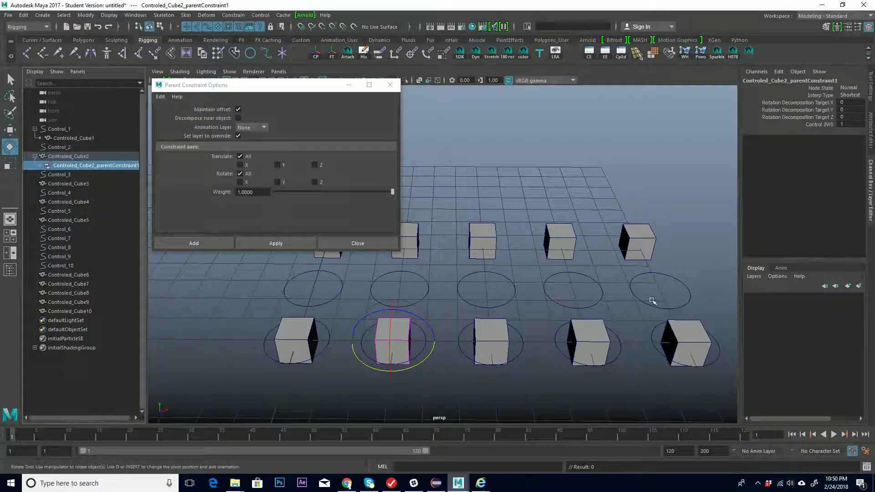
Parent-constrain Controled_Cube6 to the five circles Control_6 through Control_10 with Maintain offset on and all translate and rotate axes
alt+middle_drag(511, 300, 543, 294)
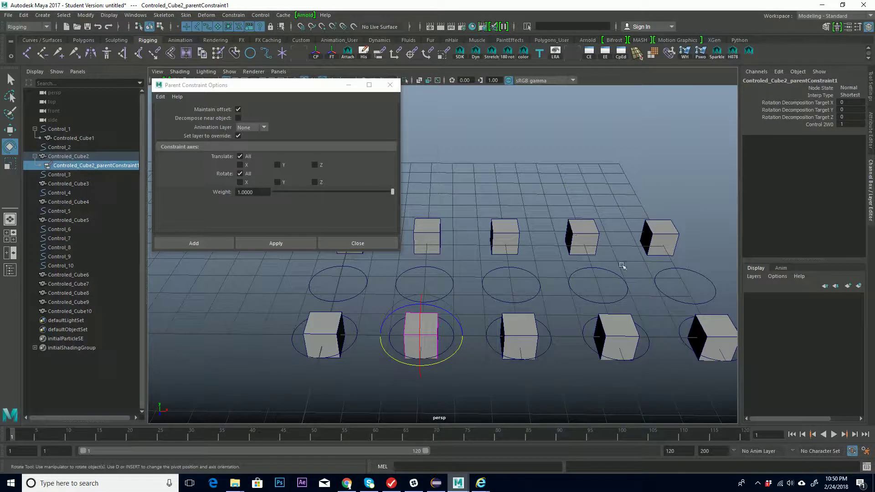
alt+middle_drag(620, 264, 553, 269)
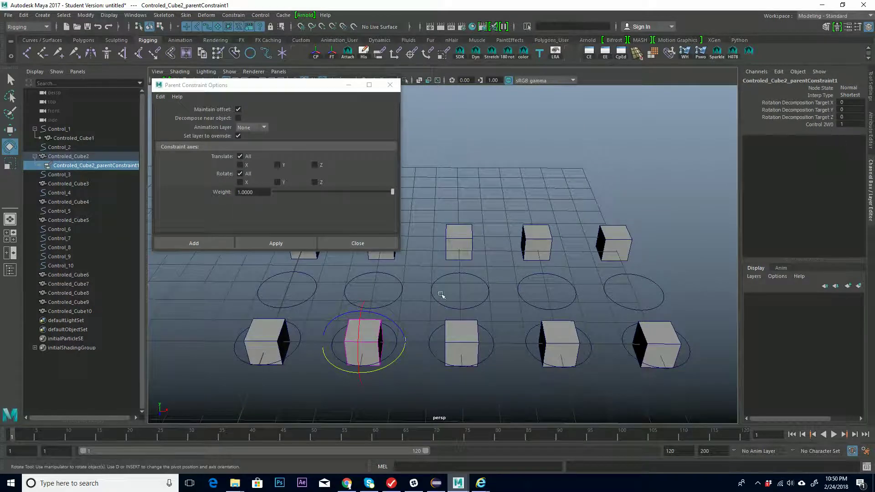
alt+middle_drag(441, 295, 508, 291)
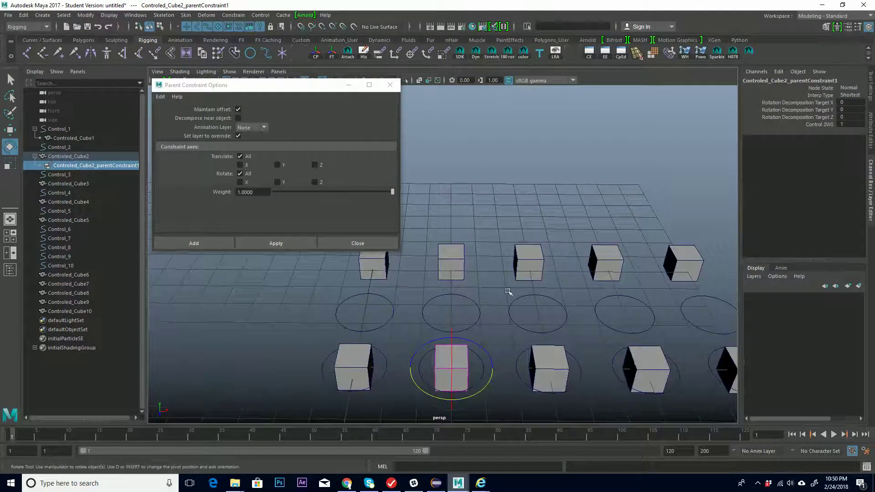
click(394, 315)
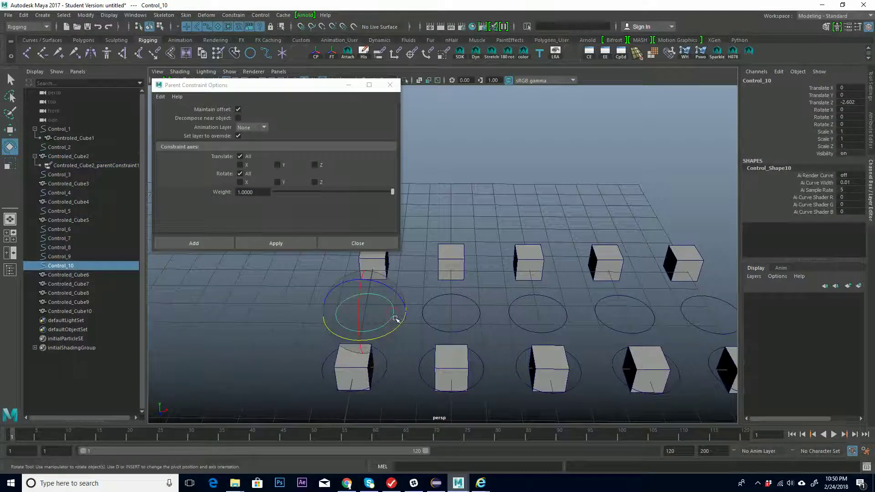
shift+click(476, 323)
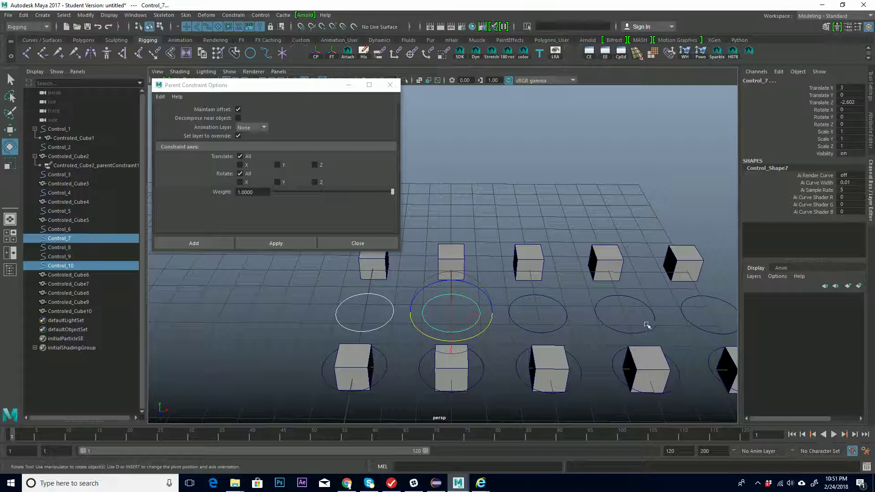
shift+click(566, 327)
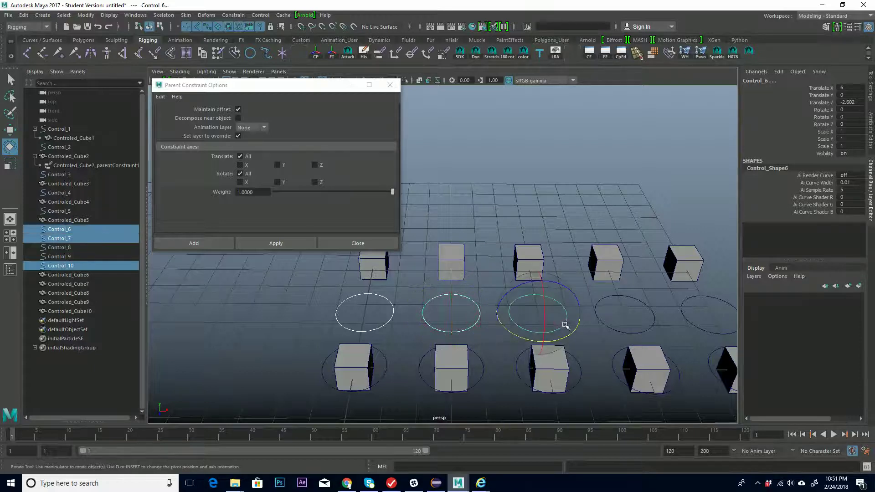
shift+click(648, 329)
shift+click(706, 331)
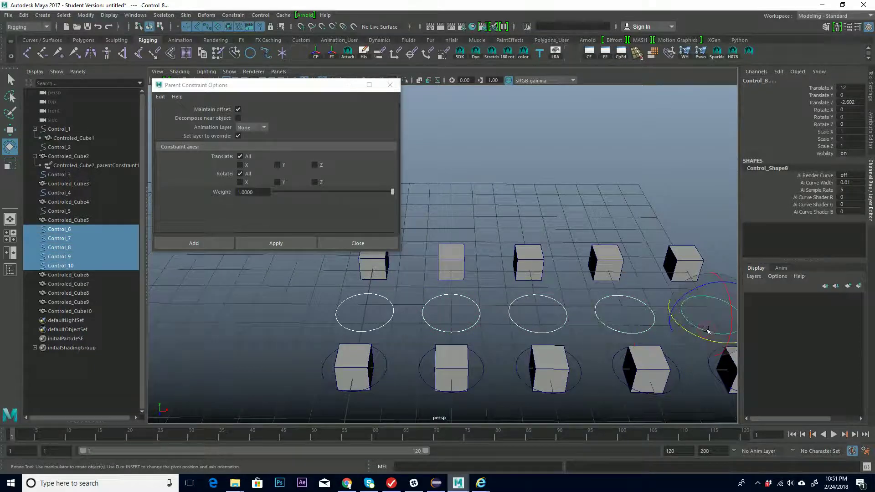
shift+click(530, 260)
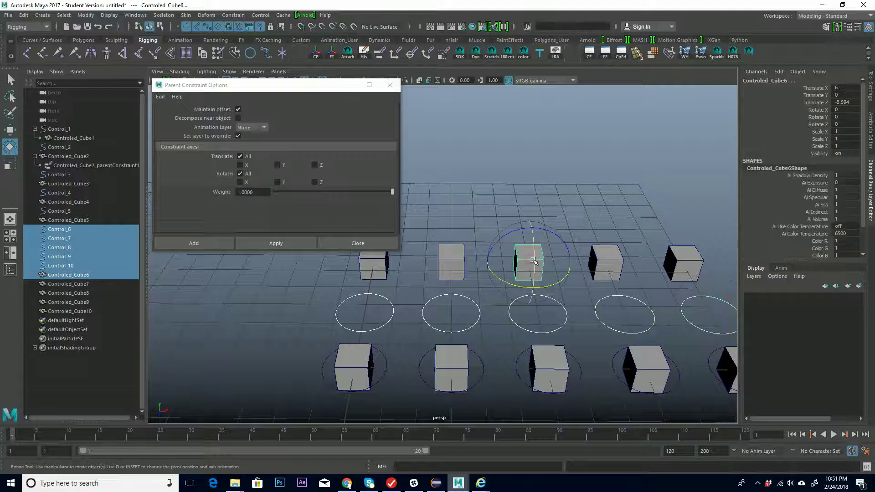
click(280, 242)
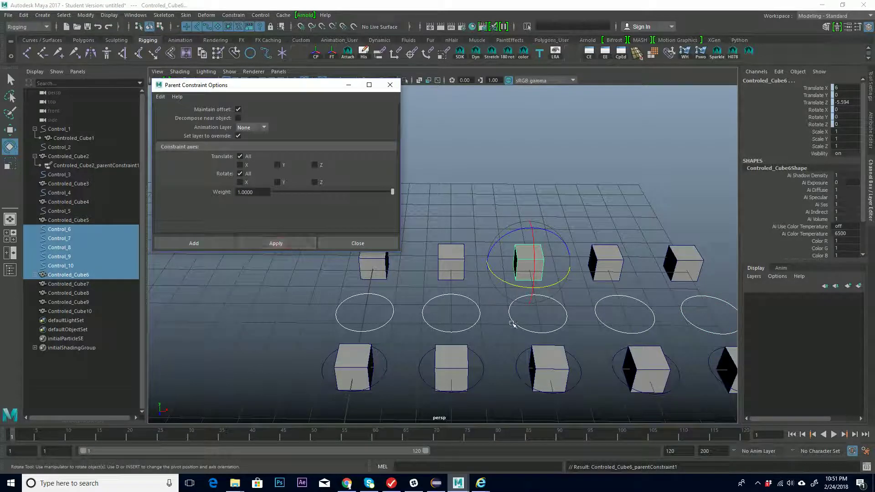
Inspect Control_6's channels and the target weights on Controled_Cube6's parent constraint
click(561, 331)
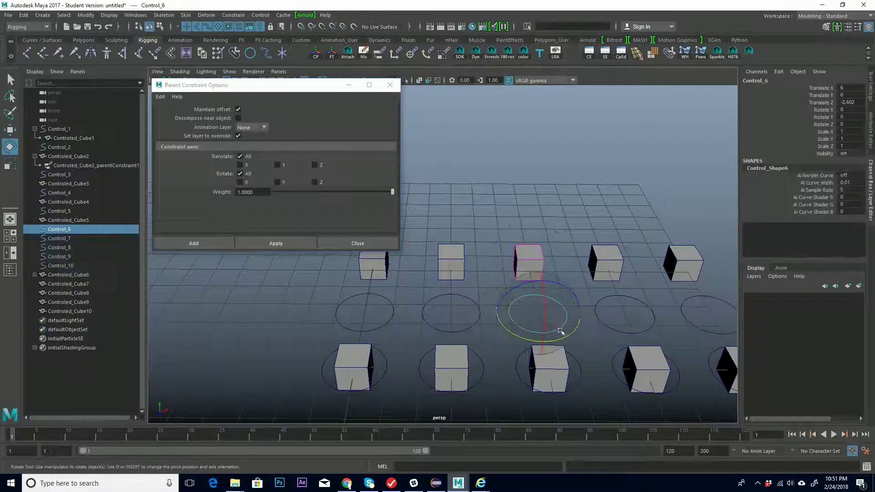
click(531, 248)
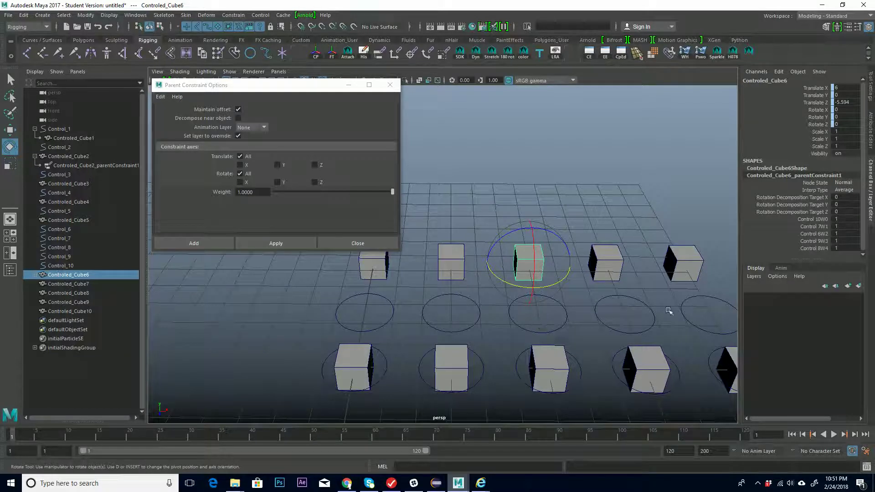
Raise Control_6 along Y and set its Translate Y to 5
drag(555, 321, 570, 335)
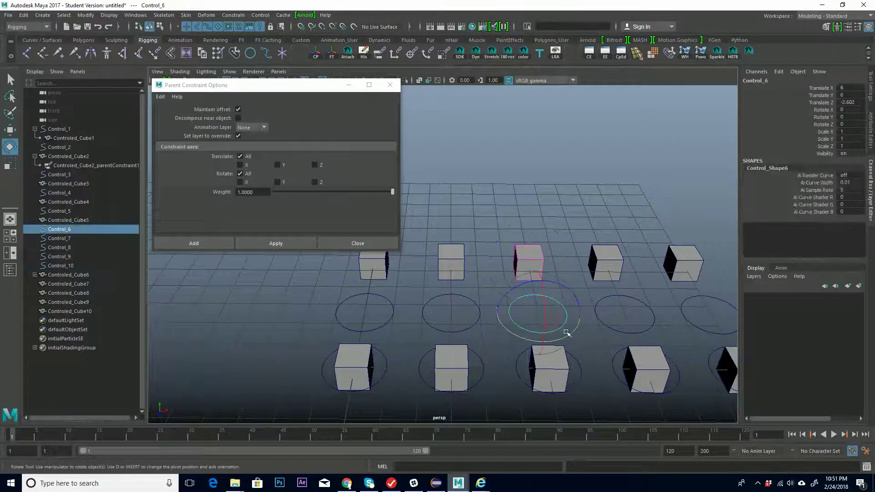
key(w)
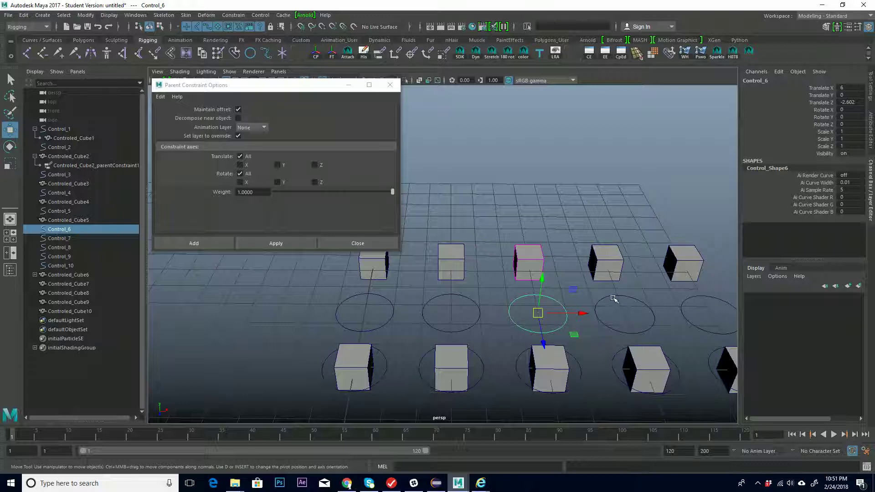
drag(542, 287, 563, 228)
double_click(849, 95)
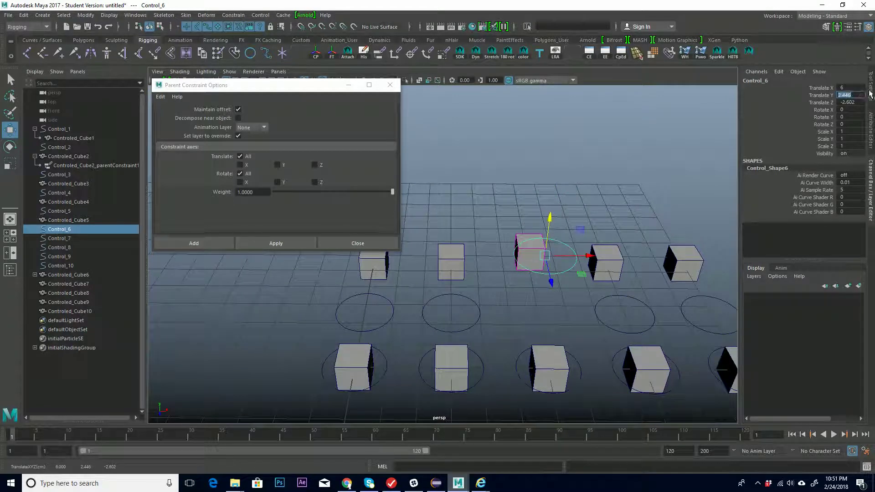
key(BackSpace)
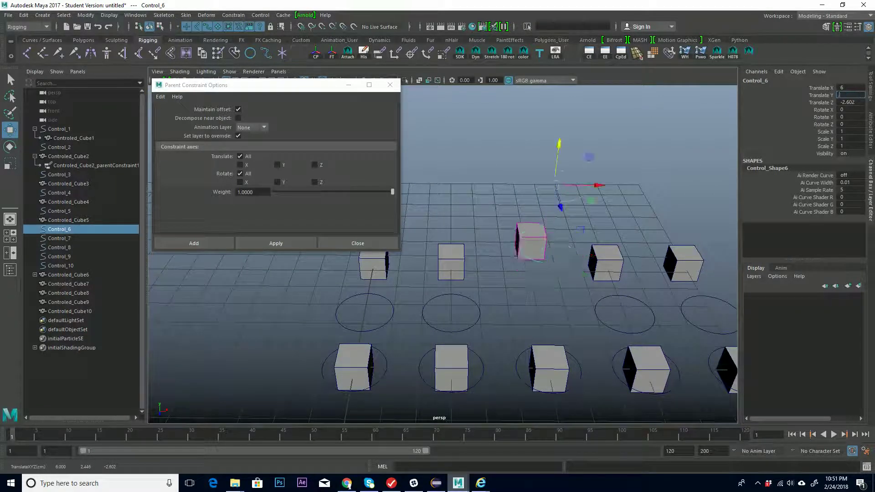
Compare the Translate Y of Controled_Cube6 with that of the raised Control_6
click(530, 241)
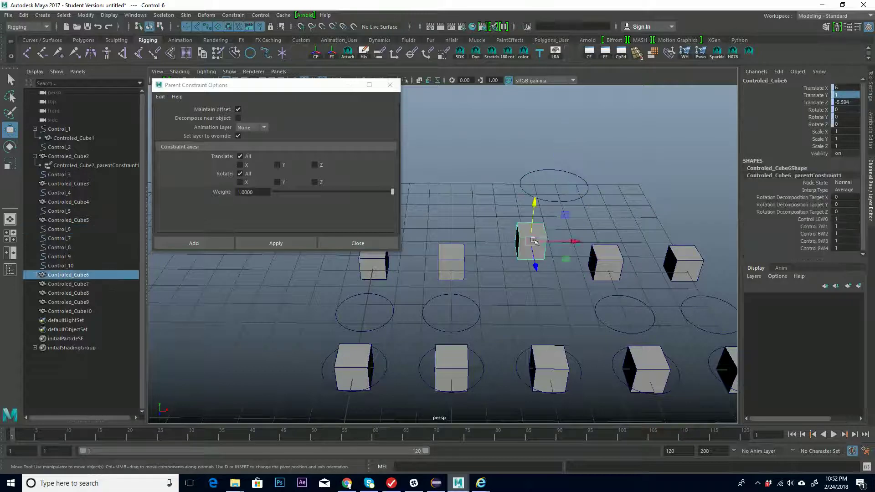
click(849, 95)
click(565, 178)
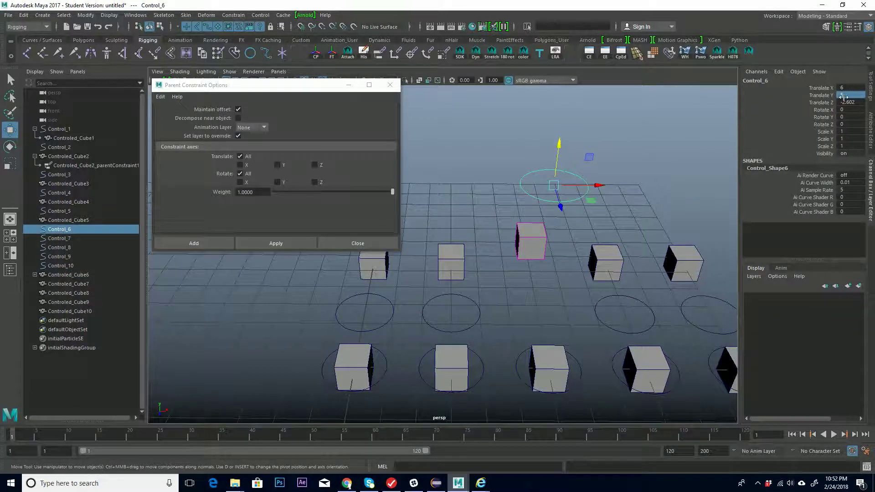
Set the raised Control_6's Translate Y to 0
double_click(856, 95)
text(0)
key(Return)
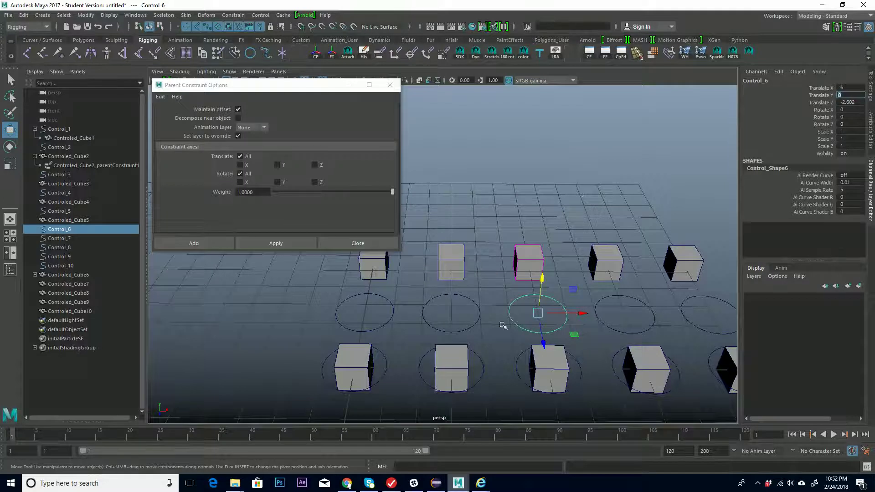
Examine the five control weights on Controled_Cube6's parent constraint and compare them with Control_6's channels
click(520, 257)
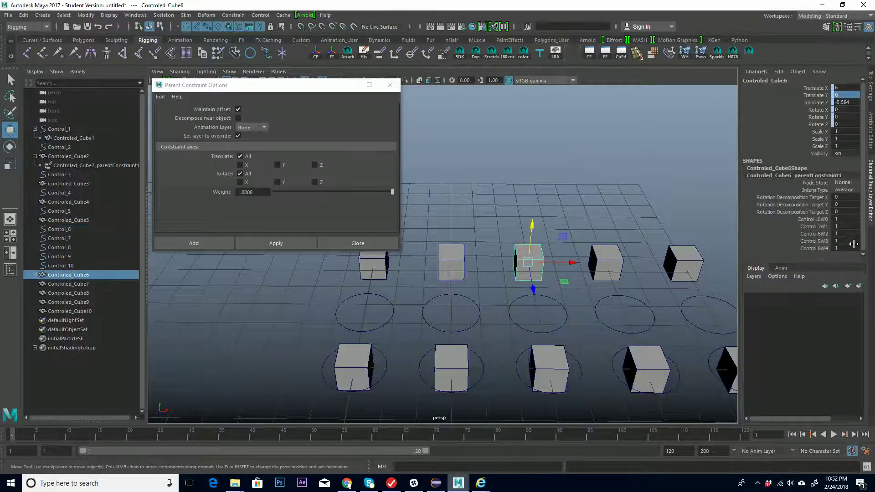
click(847, 221)
drag(848, 221, 847, 247)
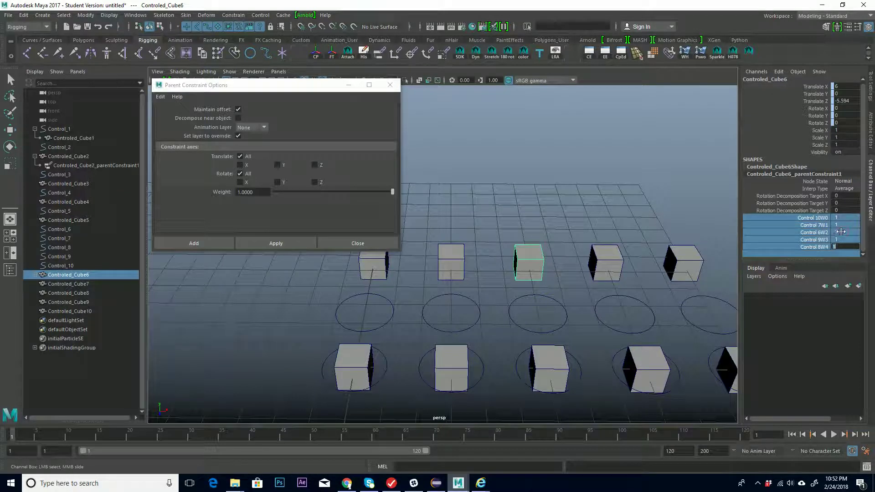
click(843, 203)
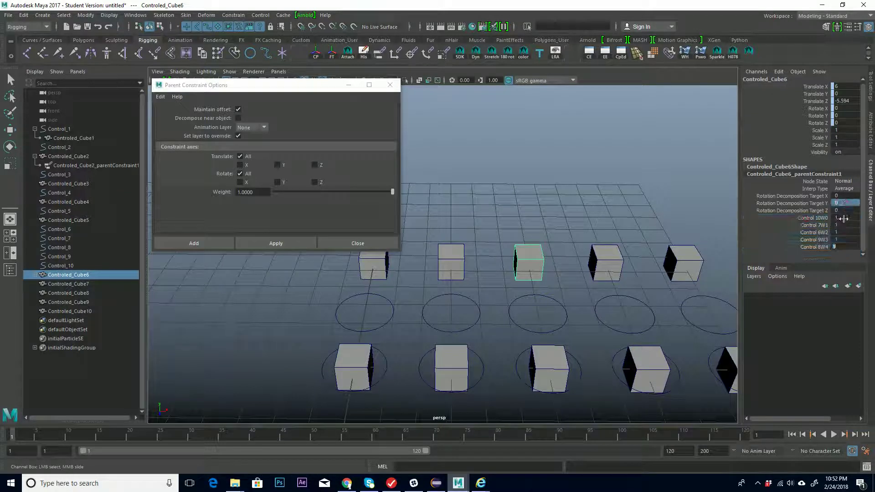
click(839, 217)
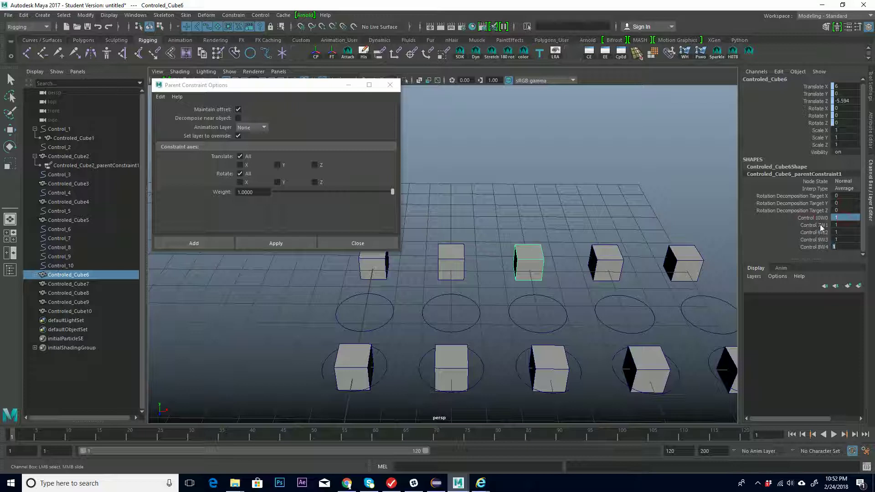
click(554, 324)
key(w)
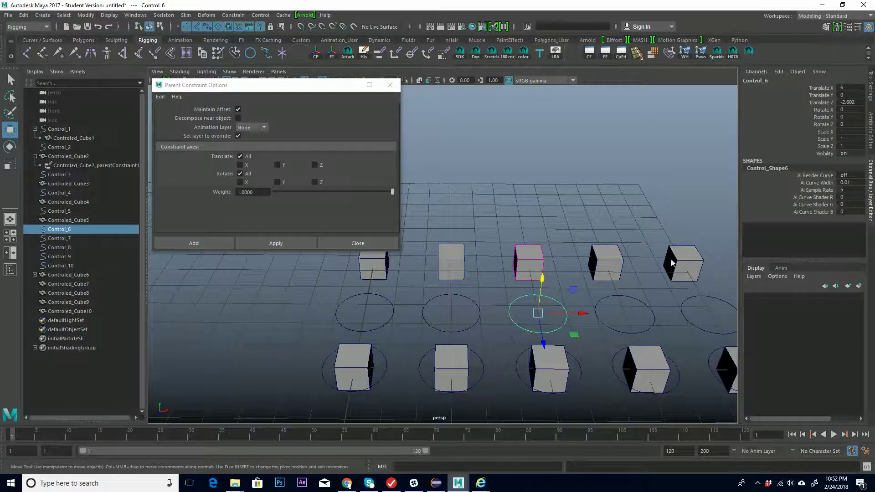
Set Controled_Cube6's constraint weights to 0.5 for Control 6, 0.2 for Controls 7 and 9, and 0.05 for Controls 8 and 10
click(533, 255)
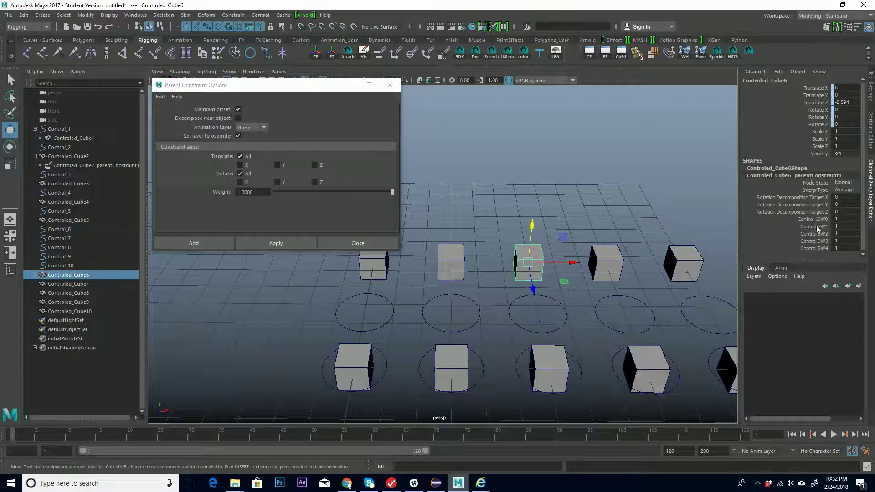
double_click(845, 233)
click(844, 226)
text(0.2)
click(841, 240)
click(835, 248)
click(847, 219)
key(Return)
Move Control_6, Control_10 and Control_7 freely in turn, then Control_6 again, to test their weighted pull on Controled_Cube6
click(563, 325)
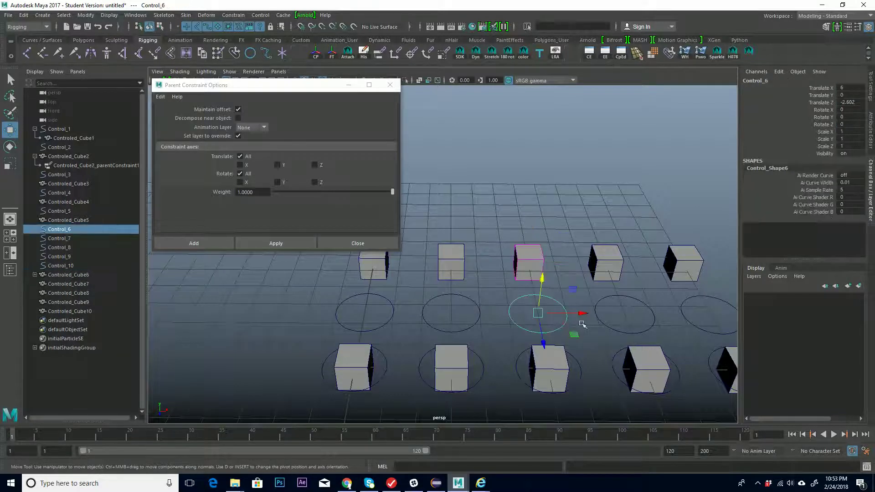
drag(541, 309, 629, 179)
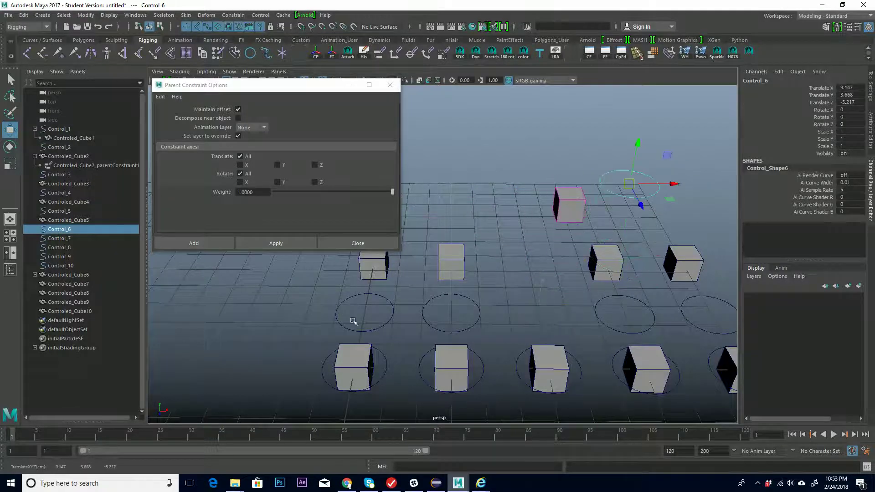
click(374, 317)
drag(366, 312, 352, 296)
click(460, 309)
drag(460, 309, 472, 269)
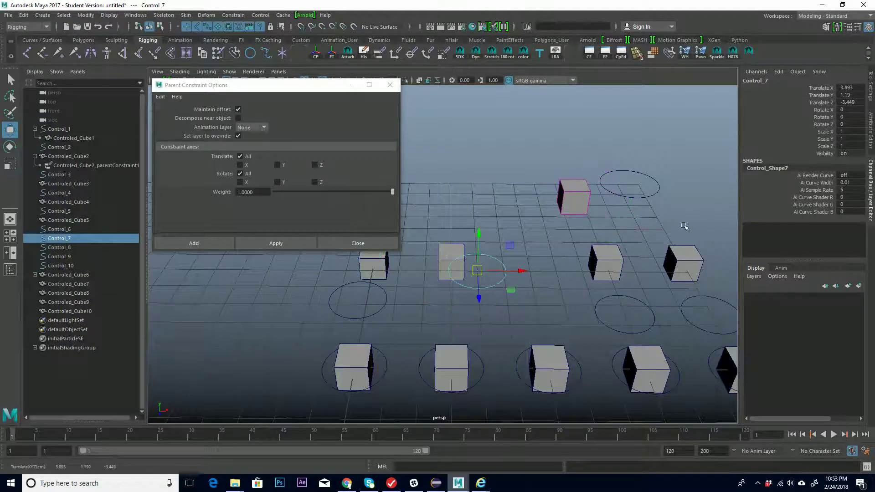
click(654, 192)
drag(630, 185, 522, 212)
Undo the test moves of Control_6, Control_7 and Control_10
key(ctrl+z)
key(ctrl+z)
key(ctrl+z)
key(ctrl+z)
key(ctrl+z)
key(ctrl+z)
key(ctrl+z)
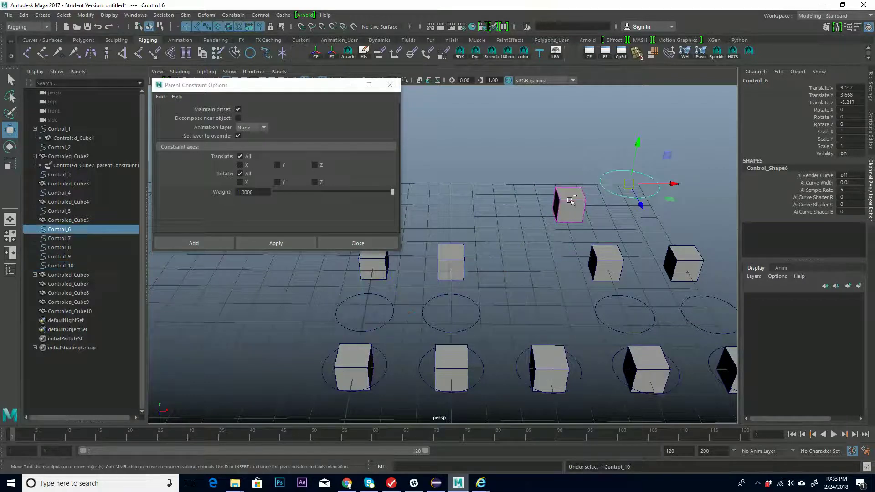
Select the five circles Control_6 through Control_10 and add Controled_Cube6 as the last selected object
scroll(544, 162, down, 5)
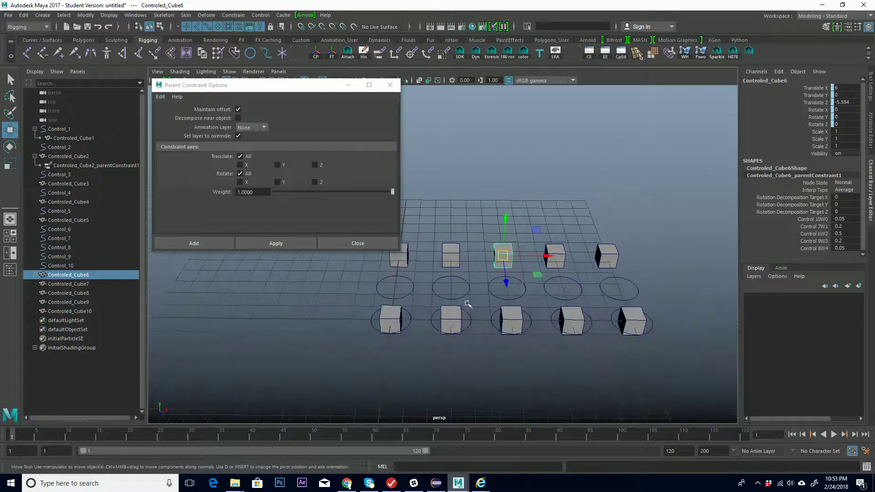
alt+drag(472, 305, 500, 304)
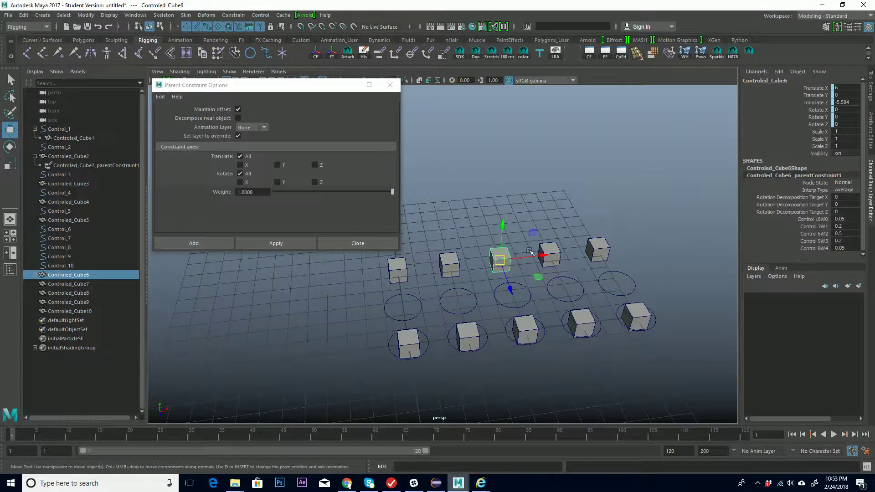
alt+drag(584, 272, 490, 281)
alt+right_drag(490, 281, 638, 272)
alt+middle_drag(638, 272, 597, 233)
alt+drag(598, 234, 575, 307)
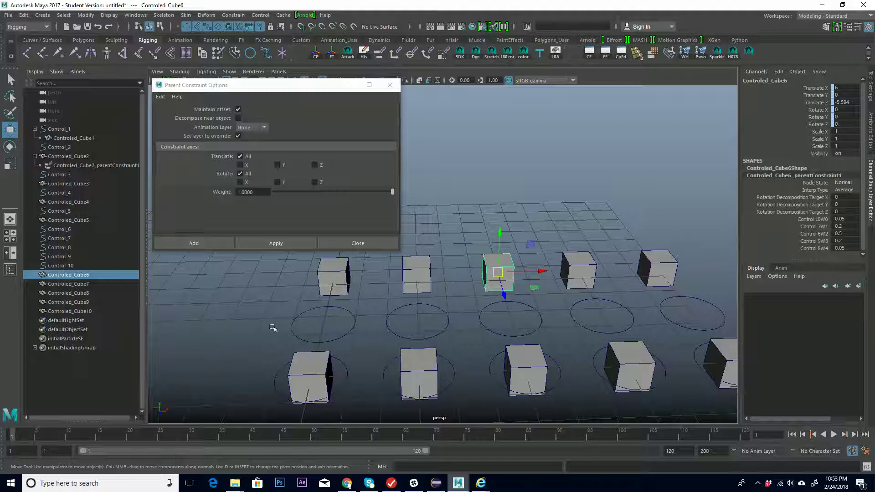
drag(273, 328, 693, 310)
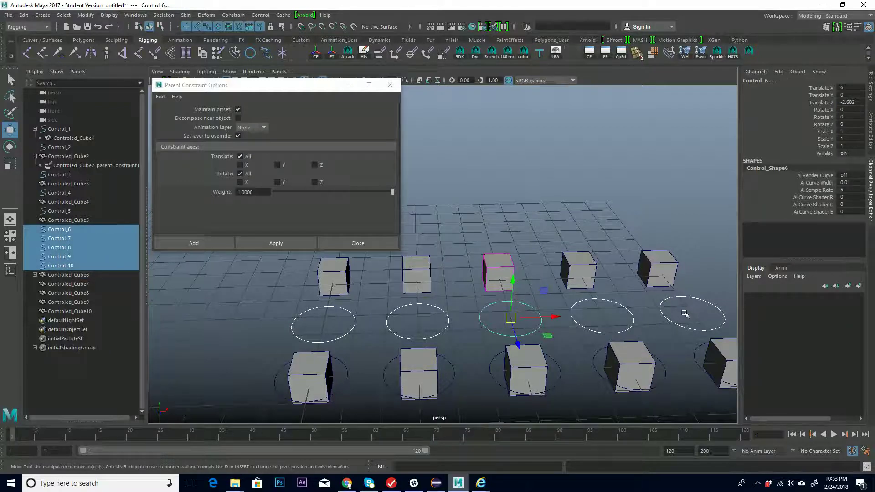
shift+click(499, 272)
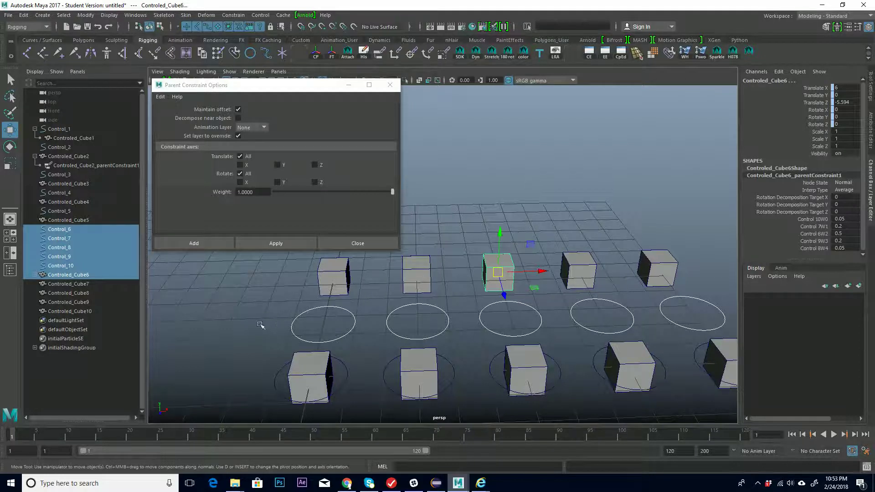
drag(254, 325, 724, 312)
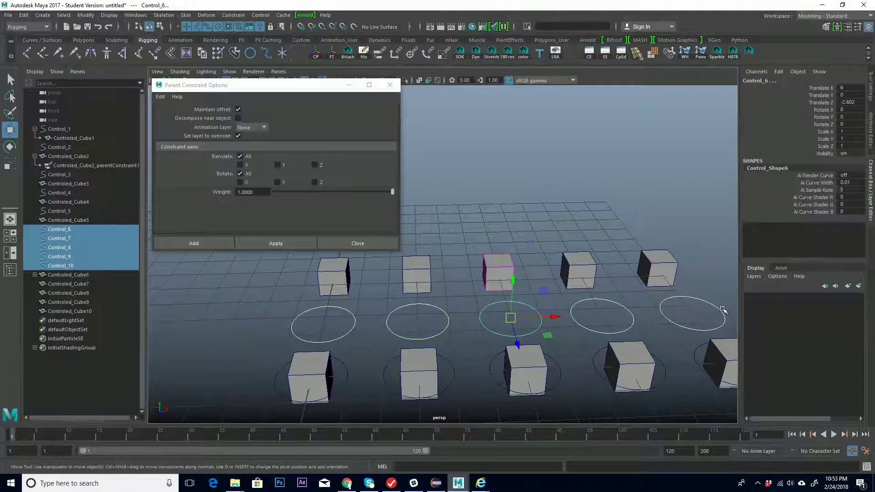
shift+click(500, 267)
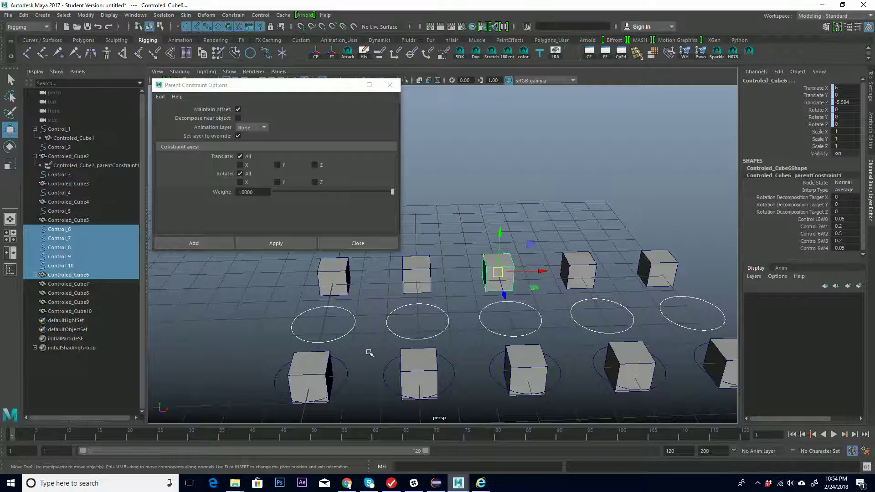
Delete the parent constraint node under Controled_Cube6 in the scene hierarchy
click(51, 275)
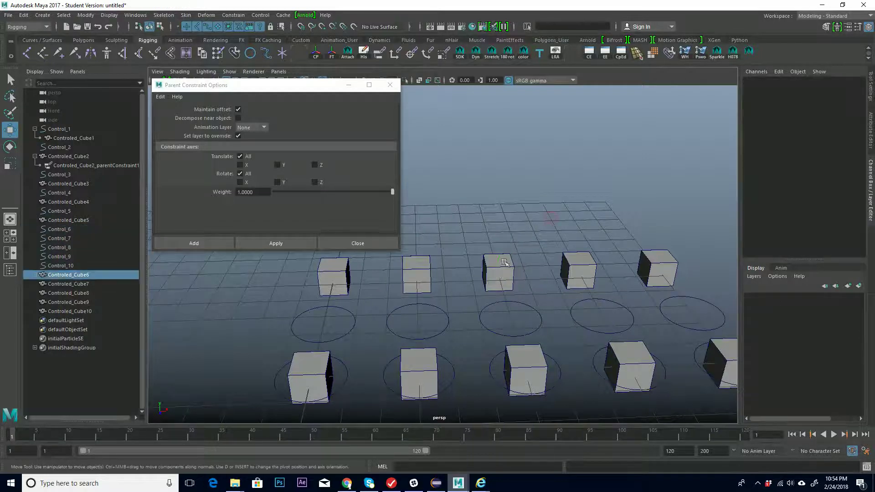
click(35, 276)
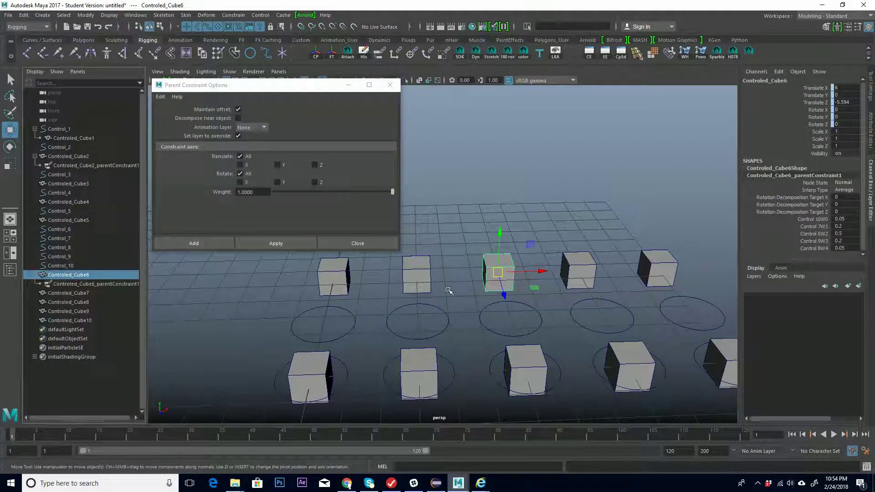
click(79, 285)
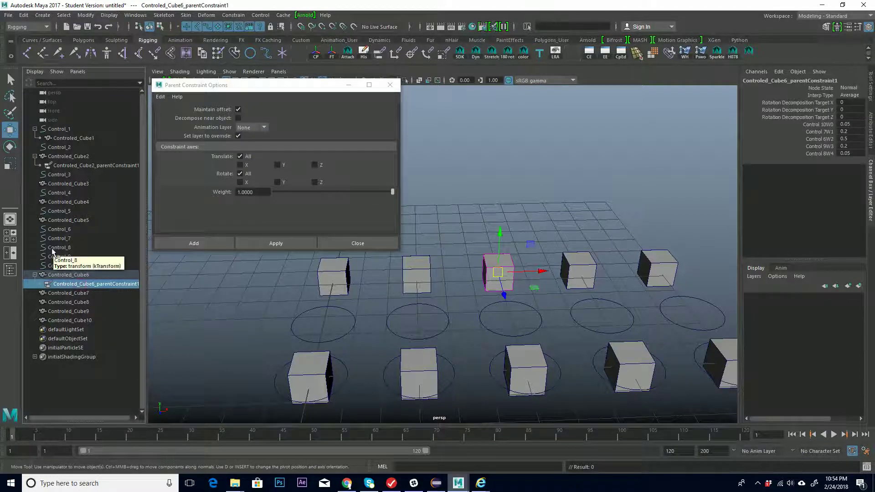
key(Delete)
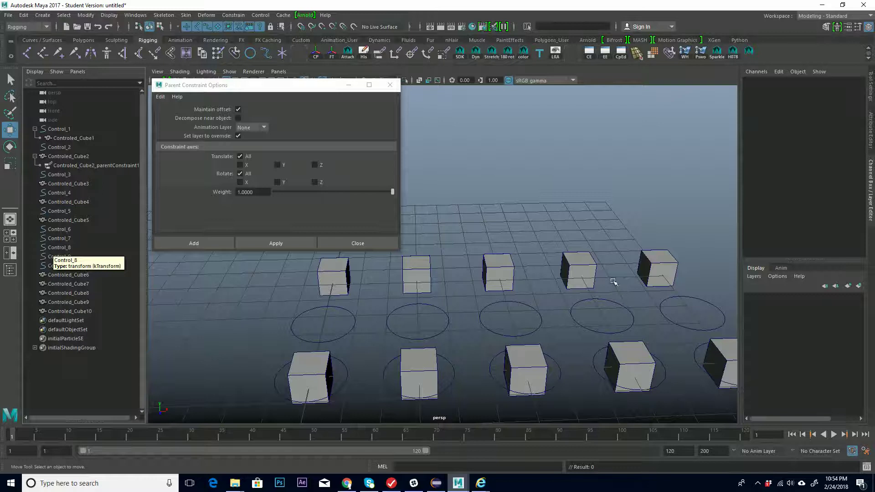
Move Control_6 slightly to test its effect on the unconstrained Controled_Cube6, and undo the move
click(500, 263)
click(531, 305)
drag(515, 315, 525, 278)
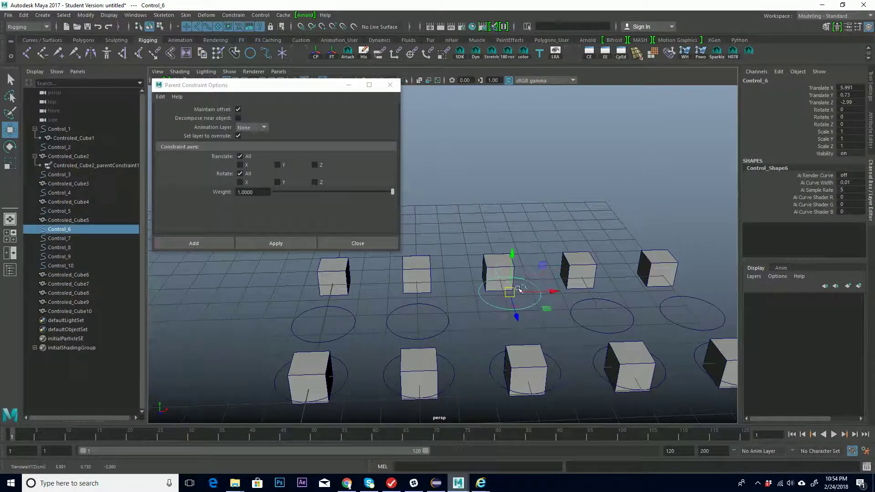
key(ctrl+z)
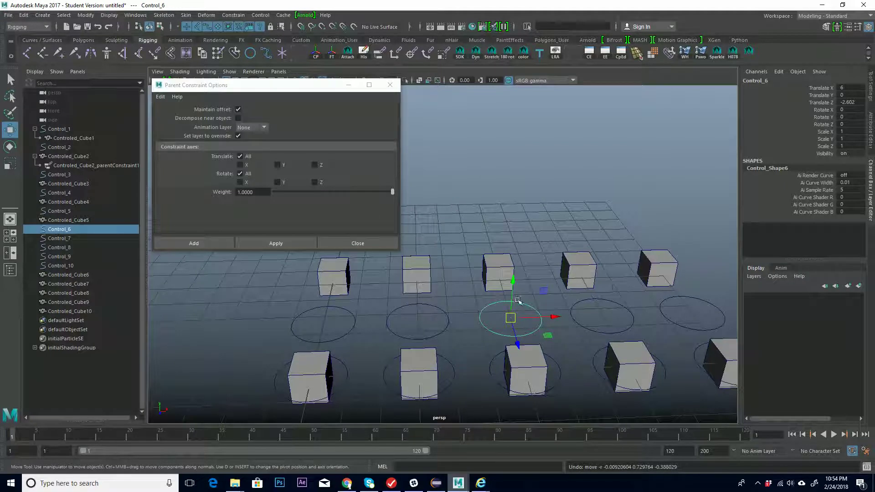
Examine the channels of Controled_Cube2 and of its parent constraint node
alt+middle_drag(461, 330, 551, 220)
alt+right_drag(552, 219, 483, 246)
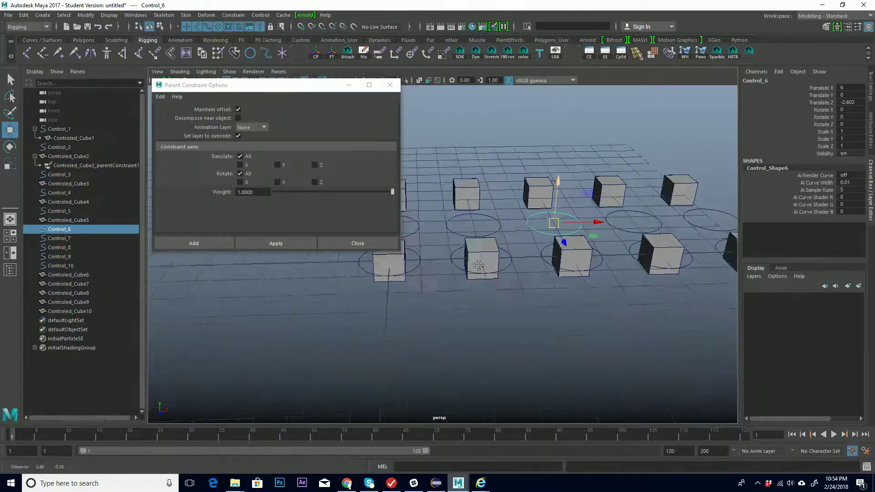
alt+middle_drag(480, 256, 437, 308)
click(449, 325)
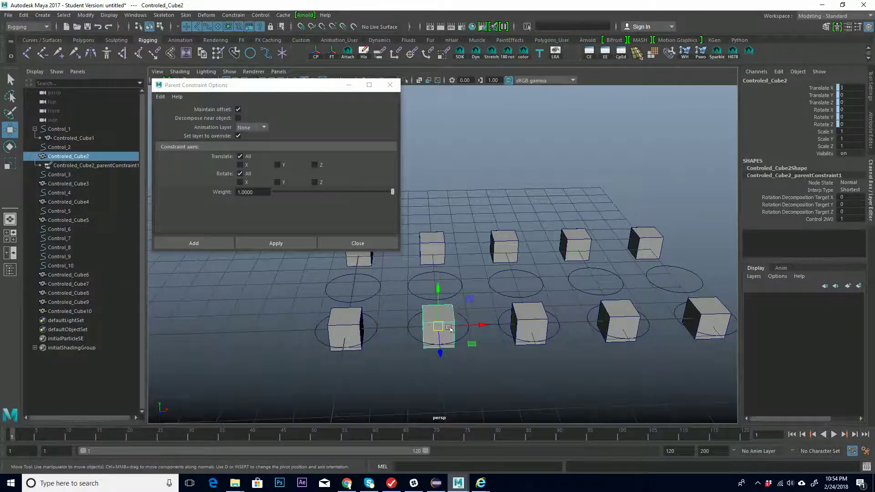
click(481, 367)
click(452, 318)
click(93, 166)
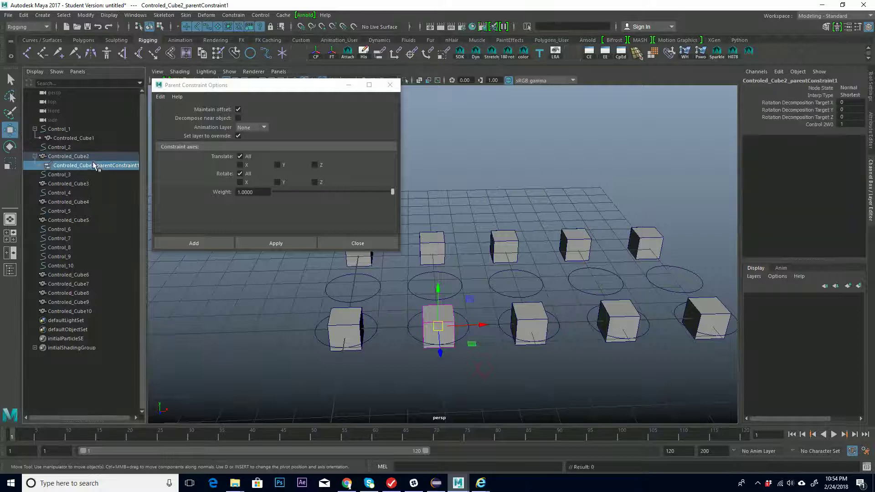
click(502, 375)
click(445, 323)
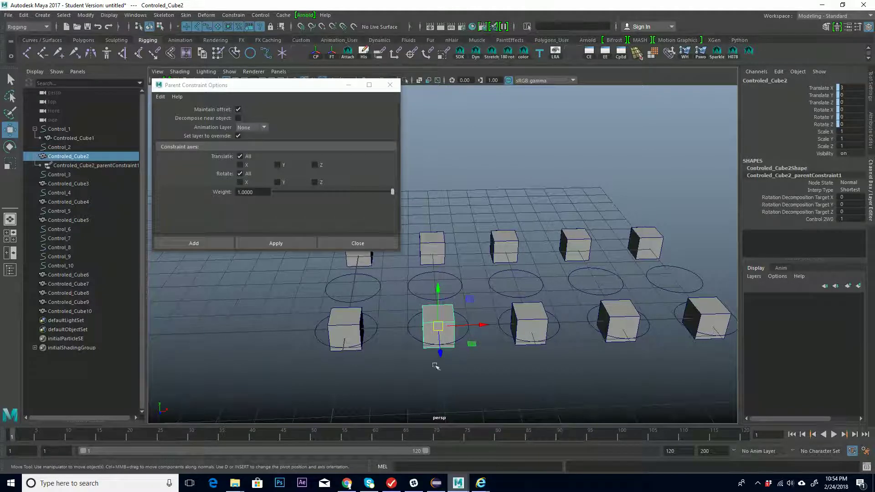
Move Controled_Cube2 away from its circle to about 5.419, 3.639, -1.806 and rotate it freely
click(490, 365)
click(439, 325)
drag(428, 314, 506, 198)
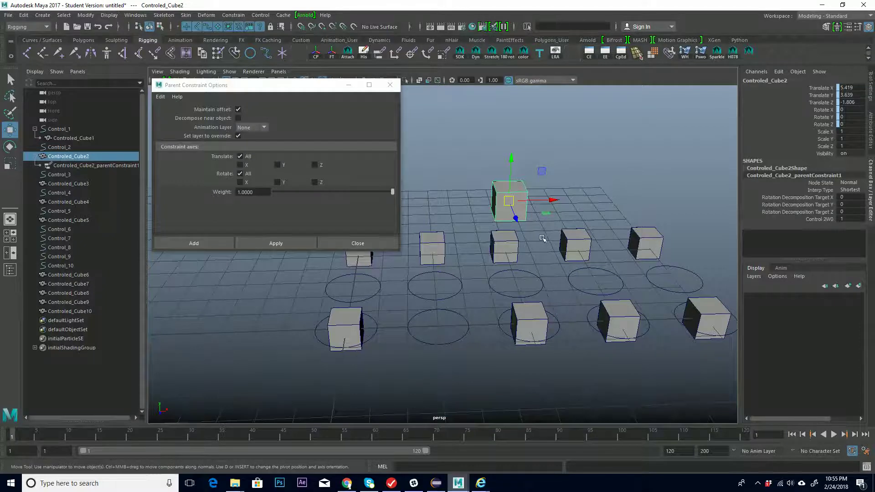
key(e)
drag(527, 163, 503, 159)
drag(528, 205, 478, 293)
Move Control_2 slightly to test how the displaced Controled_Cube2 responds, and undo the move
click(466, 341)
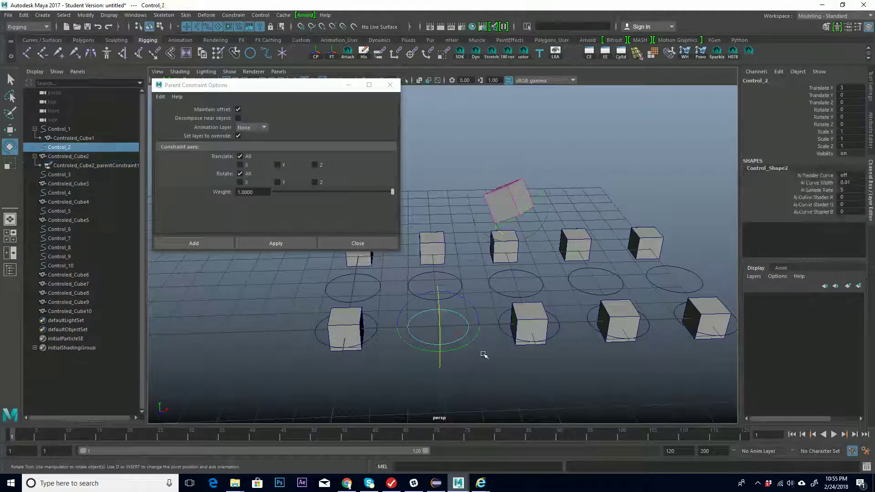
key(w)
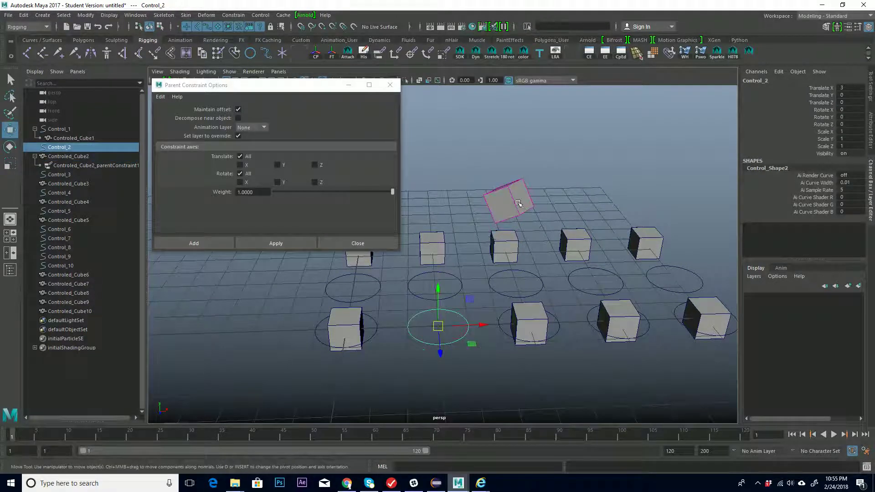
drag(437, 326, 453, 311)
key(ctrl+z)
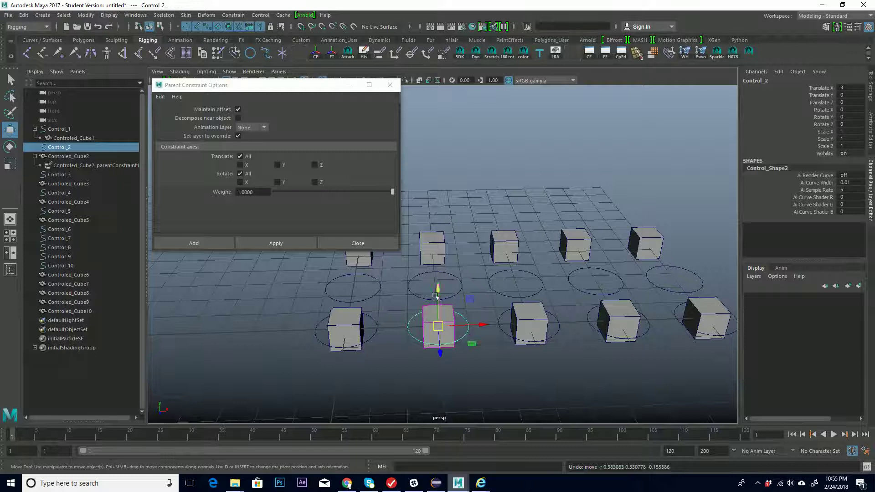
Examine the Control 2W0 weight channel of Controled_Cube2's parent constraint
click(491, 361)
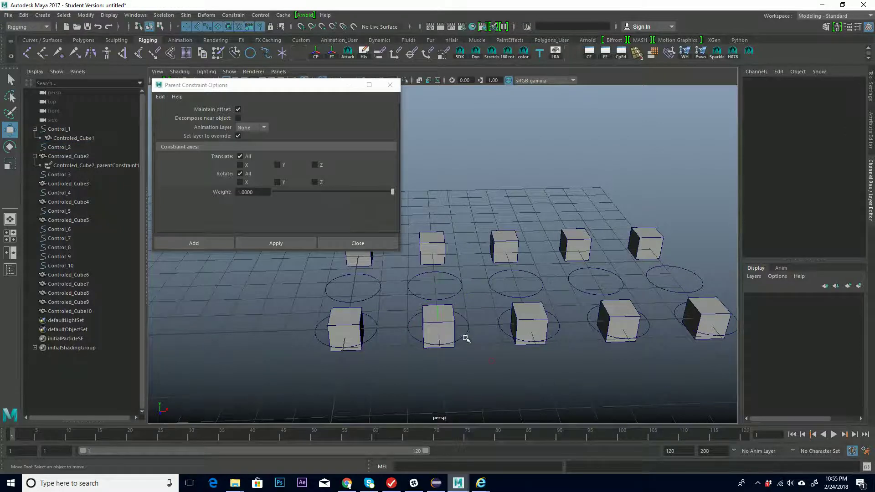
click(466, 337)
click(492, 363)
click(449, 324)
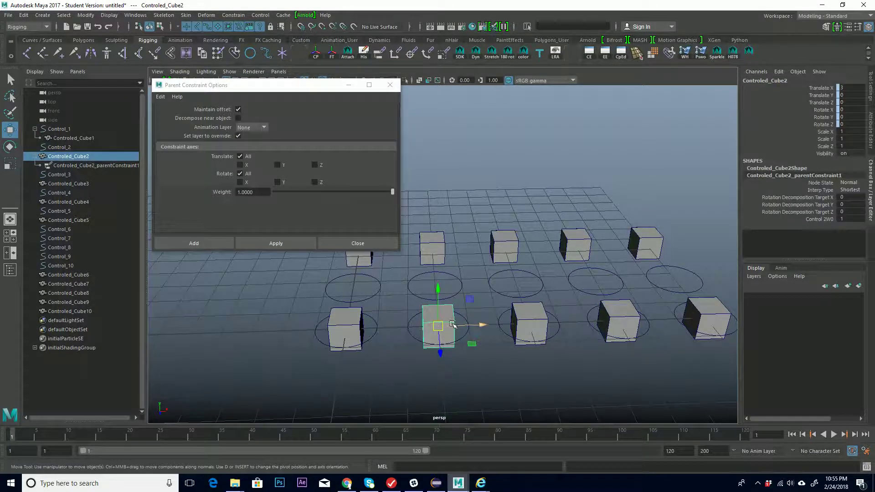
click(832, 219)
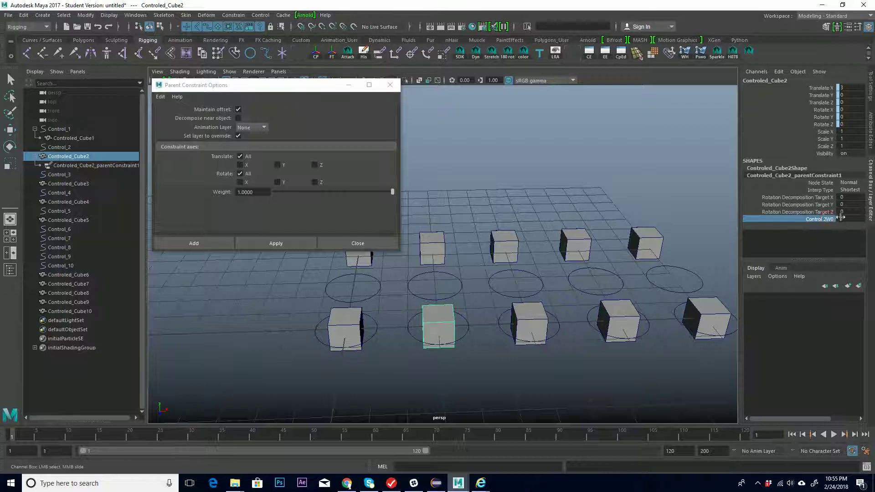
Set a key on Controled_Cube2's channels at frame 1
click(474, 351)
key(w)
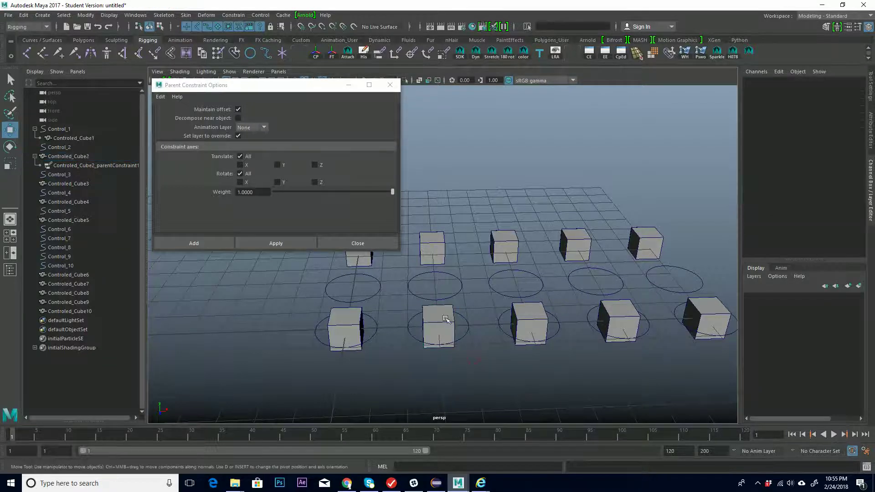
click(451, 325)
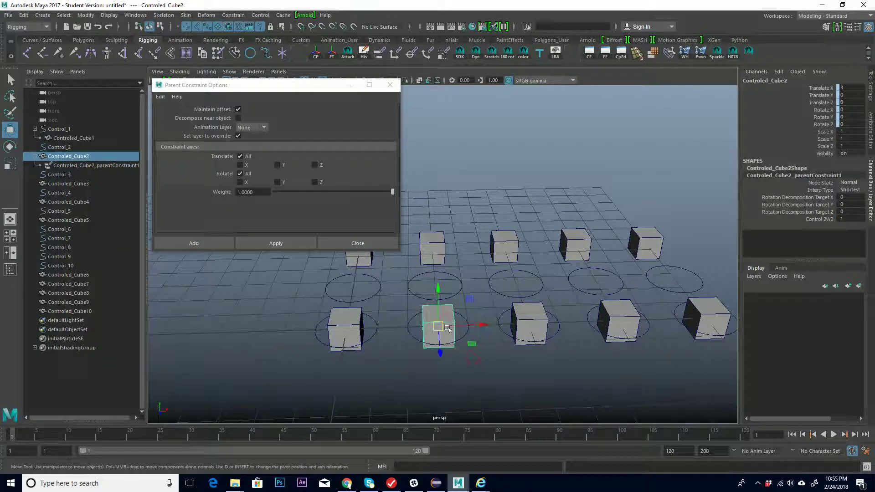
key(s)
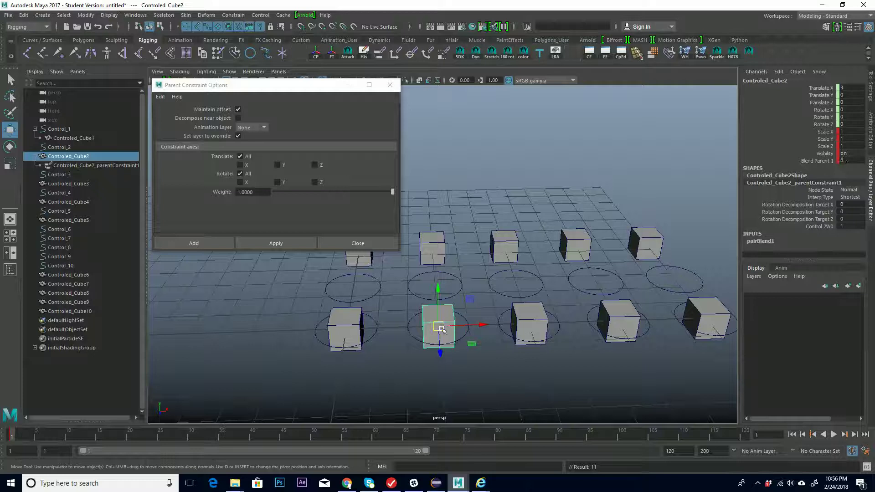
Move the keyed Controled_Cube2 to about 7.545, 4.803, -2.312, and test-move Control_2 slightly, undoing the control's moves
mouse_move(439, 326)
mouse_down()
mouse_move(574, 161)
mouse_move(474, 340)
mouse_move(461, 306)
mouse_move(418, 319)
mouse_move(473, 321)
mouse_move(438, 302)
mouse_move(429, 315)
mouse_up()
key(ctrl+z)
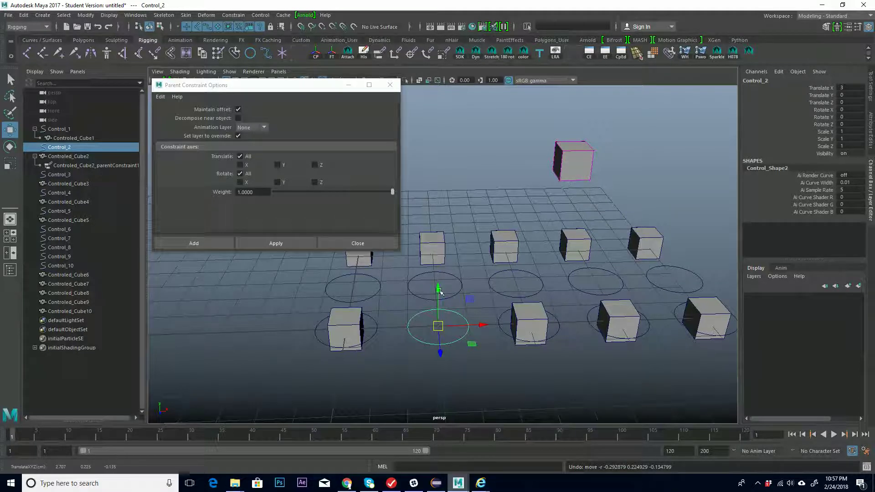
drag(440, 327, 444, 306)
key(ctrl+z)
Set Blend Parent 1 of the displaced Controled_Cube2 to 1
click(589, 167)
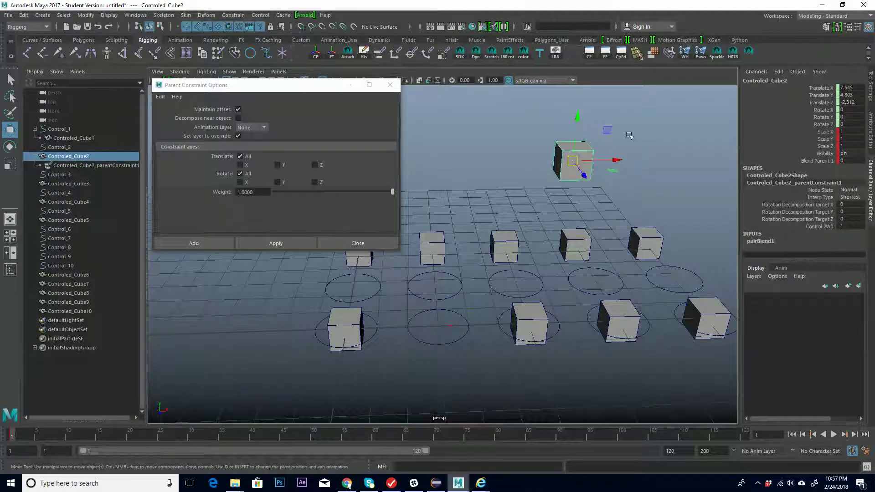
click(852, 160)
text(1)
key(Return)
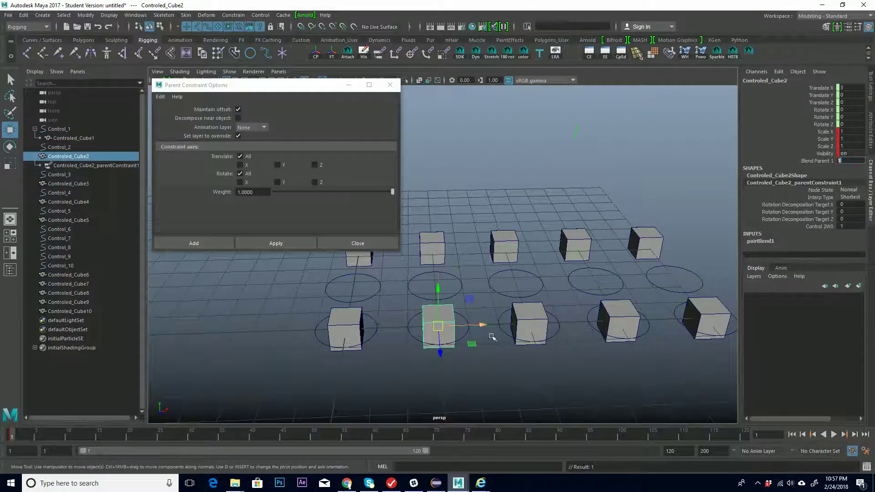
Move Control_2 to about 2.804, 1.032, -0.558 to test whether Controled_Cube2 follows with the blend on
click(498, 377)
click(458, 332)
middle_drag(450, 314, 465, 272)
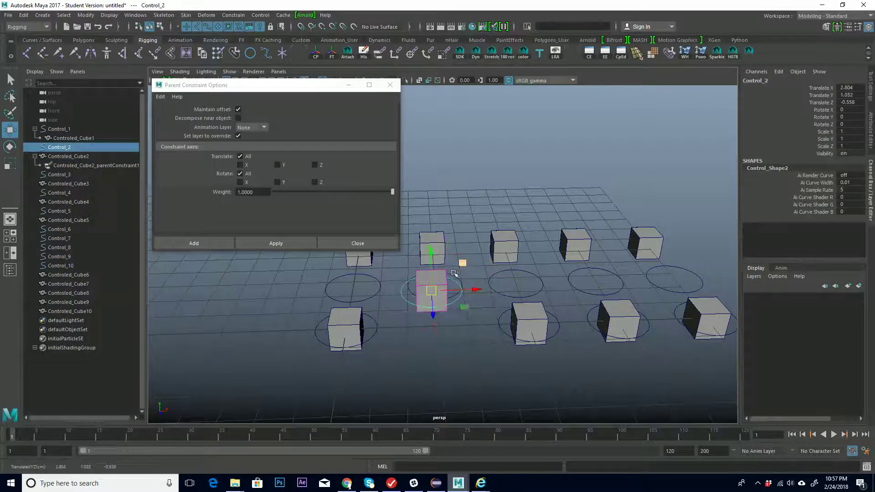
Undo the Control_2 move, the Blend Parent 1 change, the Controled_Cube2 move and its key
key(ctrl+z)
key(ctrl+z)
key(ctrl+z)
key(ctrl+z)
key(ctrl+z)
key(ctrl+z)
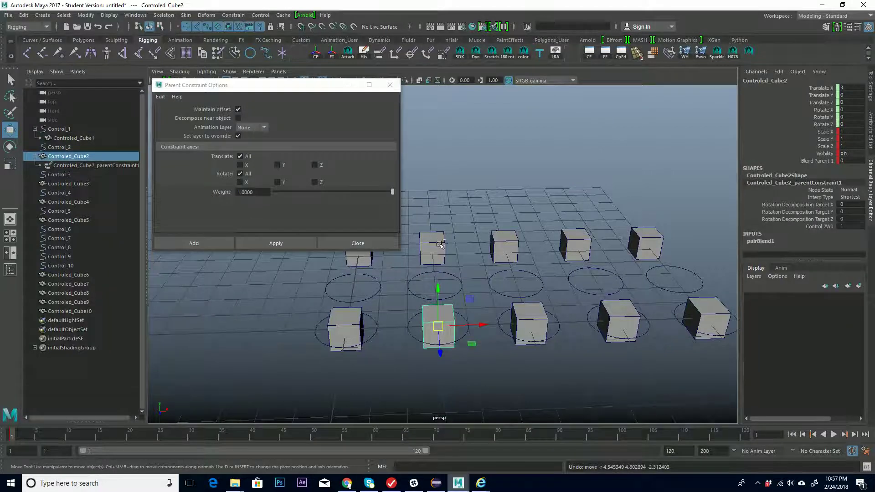
key(ctrl+z)
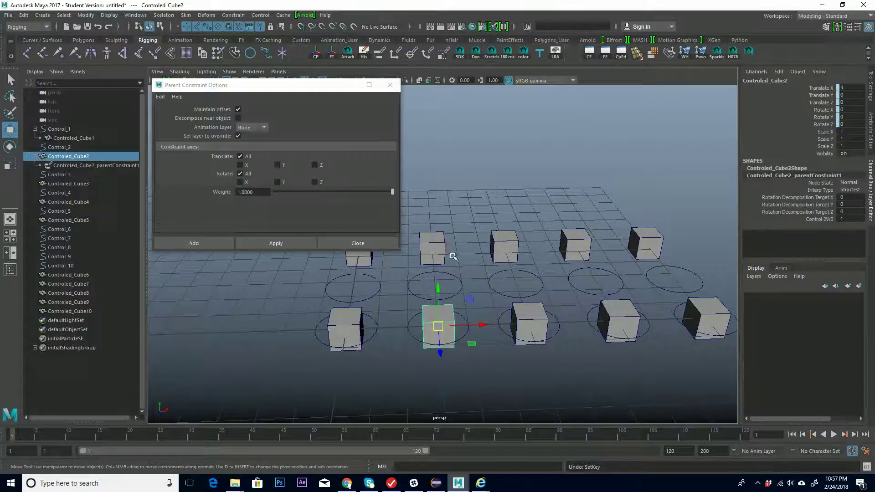
Move Control_2 to about 3.303, 0.601, -0.423 to test the constrained Controled_Cube2, and undo the move
click(499, 376)
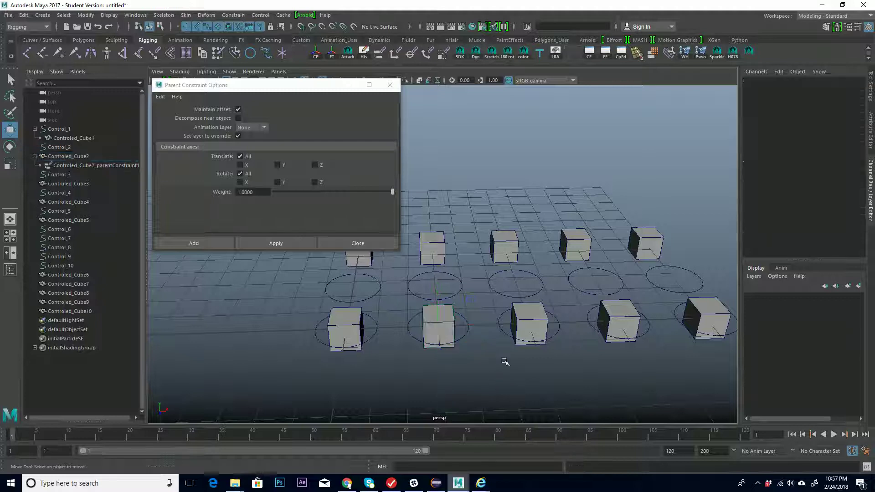
click(465, 333)
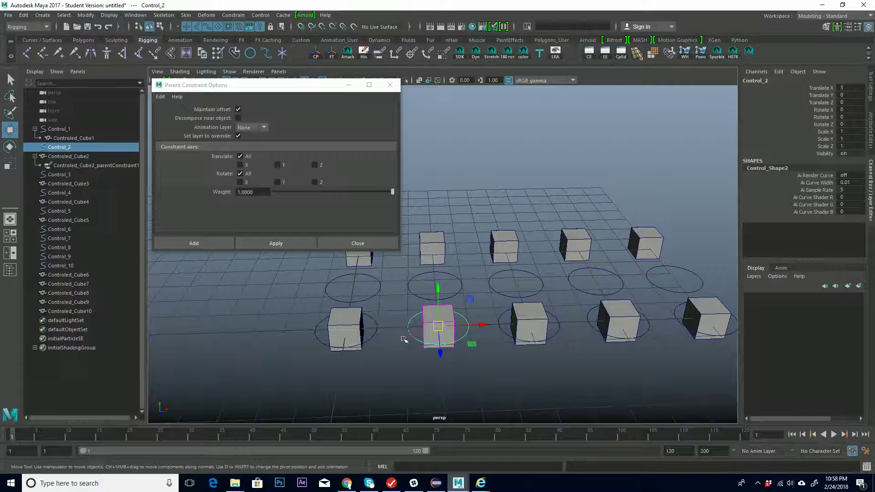
drag(400, 340, 407, 323)
drag(279, 85, 279, 97)
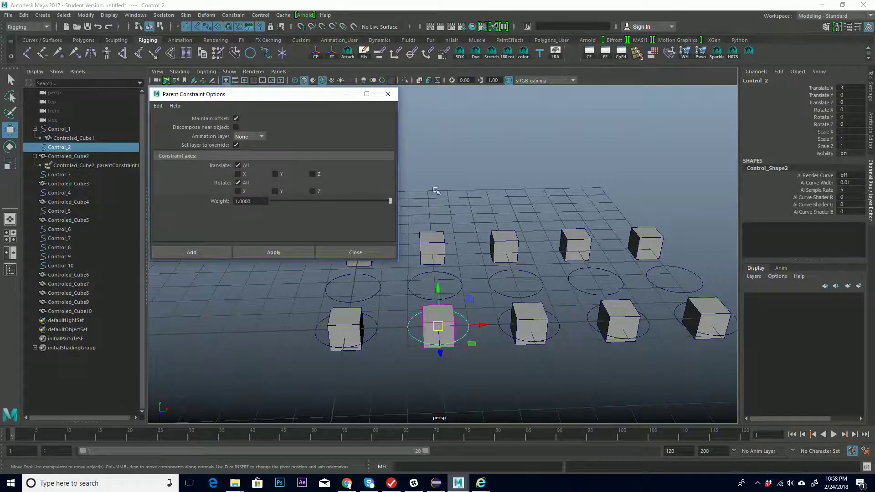
alt+middle_drag(496, 269, 530, 235)
alt+right_drag(519, 252, 489, 257)
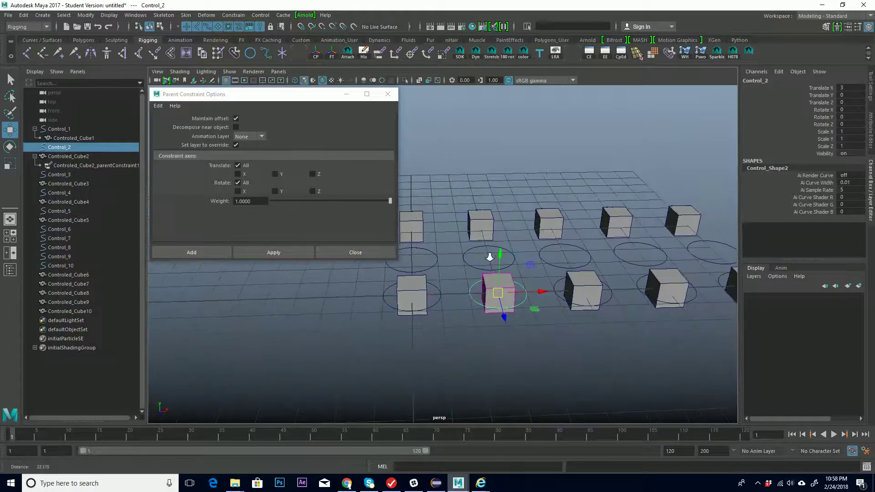
alt+middle_drag(489, 256, 449, 252)
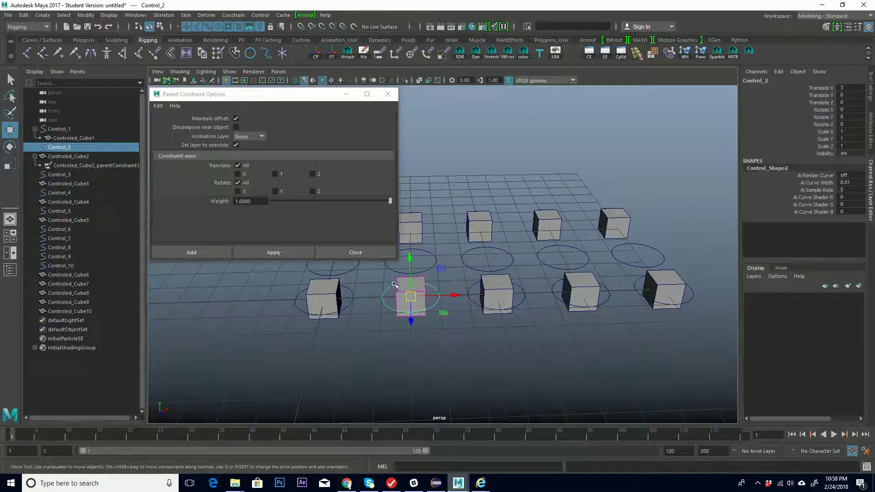
alt+middle_drag(414, 315, 431, 312)
alt+drag(430, 311, 438, 272)
click(457, 321)
click(451, 292)
key(ctrl+z)
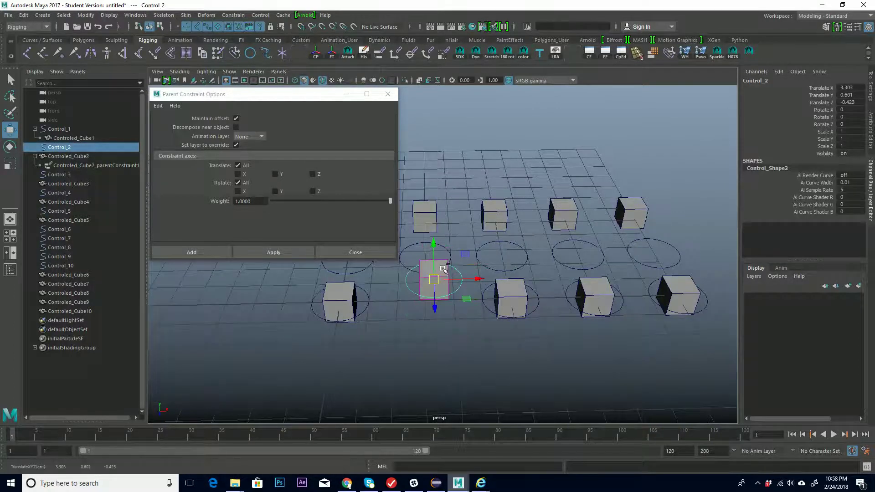
Break the connection on the Translate Y channel of Controled_Cube2
click(456, 365)
click(433, 292)
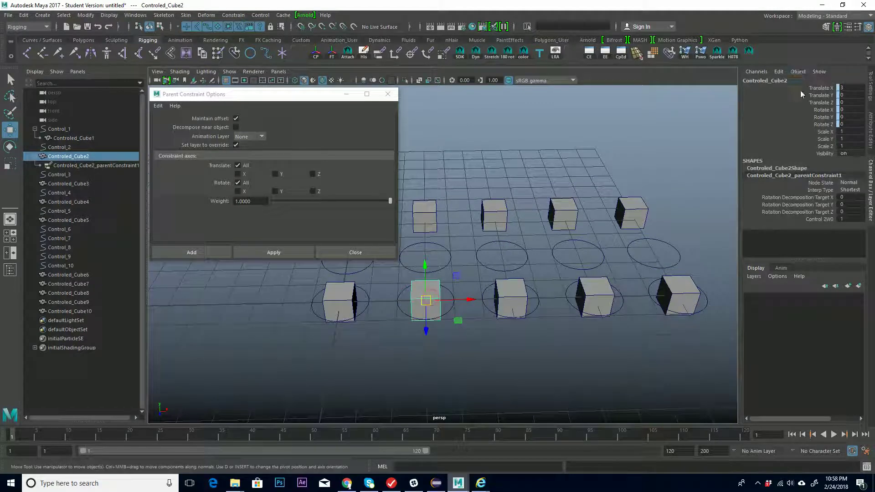
drag(829, 96, 830, 117)
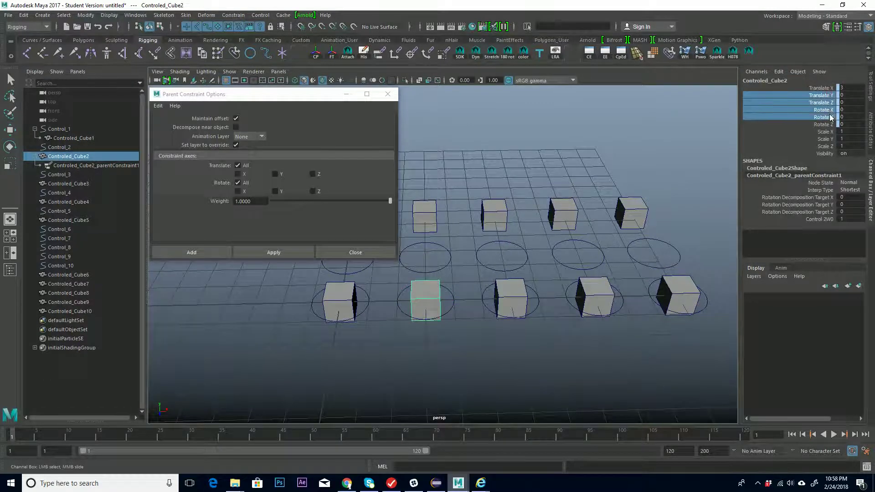
click(829, 95)
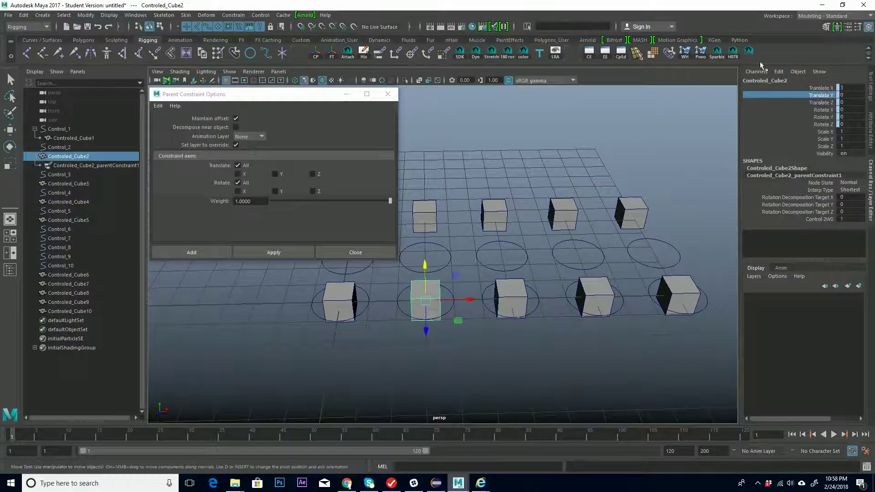
right_click(828, 100)
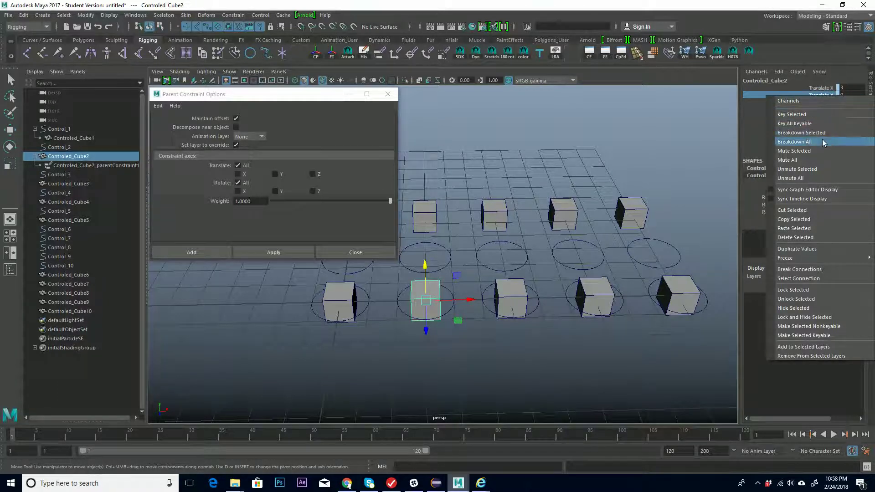
mouse_move(809, 283)
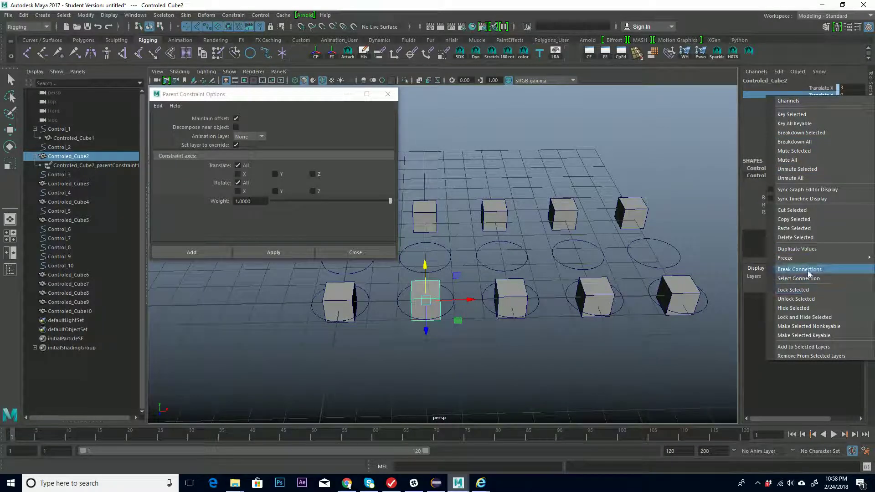
click(808, 270)
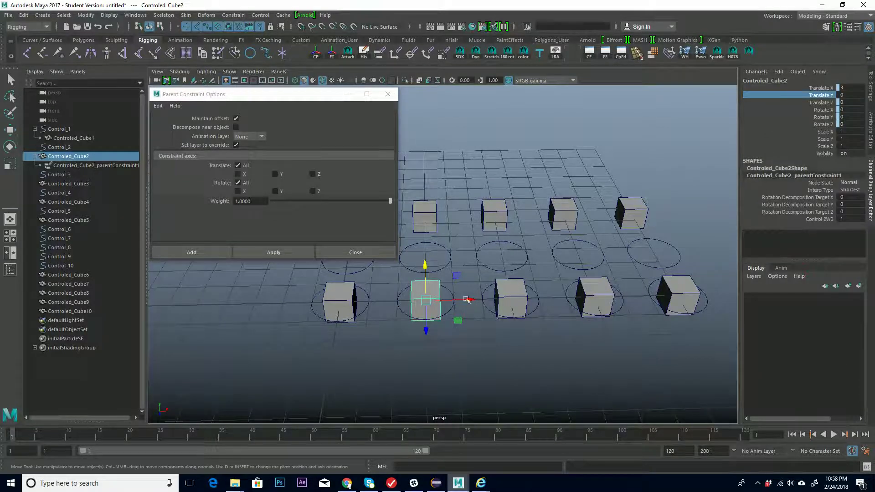
Move Control_2 to test how Controled_Cube2 follows without its Translate Y connection, and undo the moves
click(459, 341)
key(w)
click(449, 314)
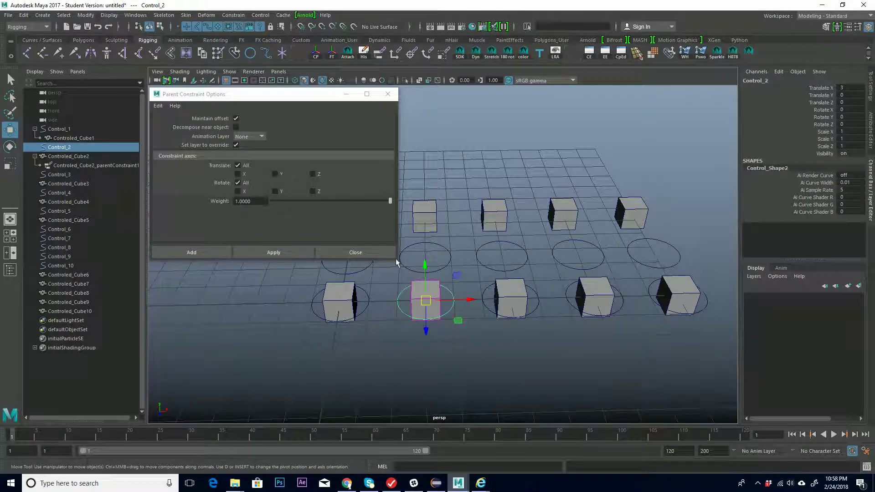
drag(423, 264, 463, 324)
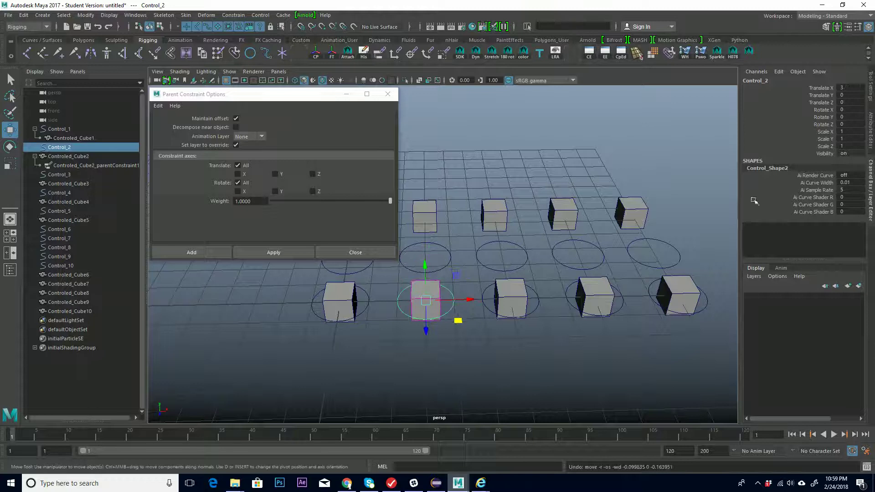
key(ctrl+z)
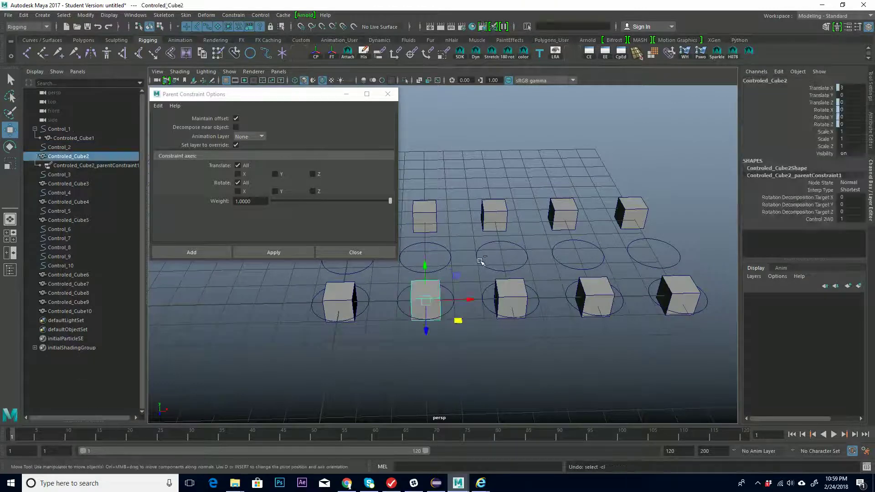
key(ctrl+z)
Move Control_1 slightly to test how its parented Controled_Cube1 follows, and undo the move
alt+middle_drag(505, 331, 522, 297)
alt+drag(463, 308, 515, 329)
click(463, 335)
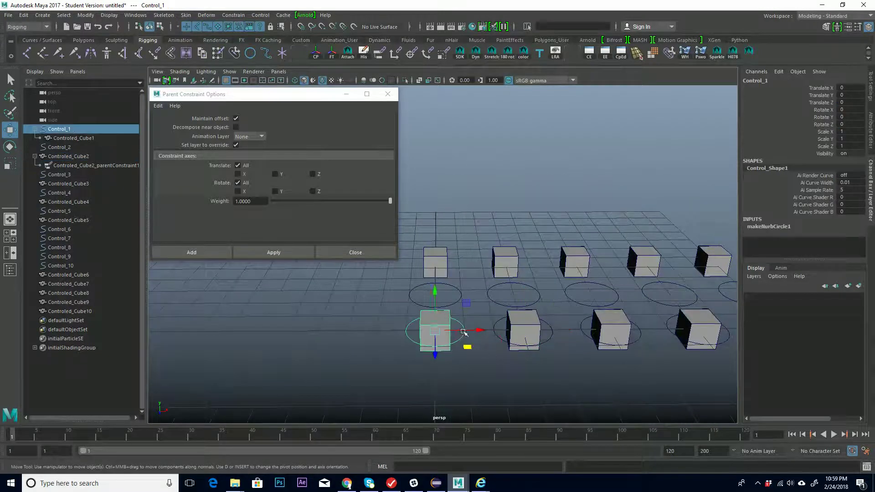
drag(435, 329, 451, 317)
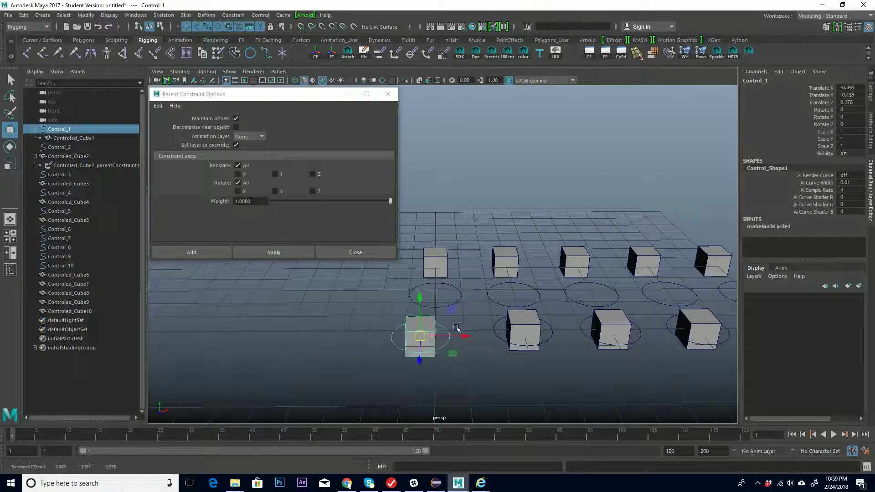
key(ctrl+z)
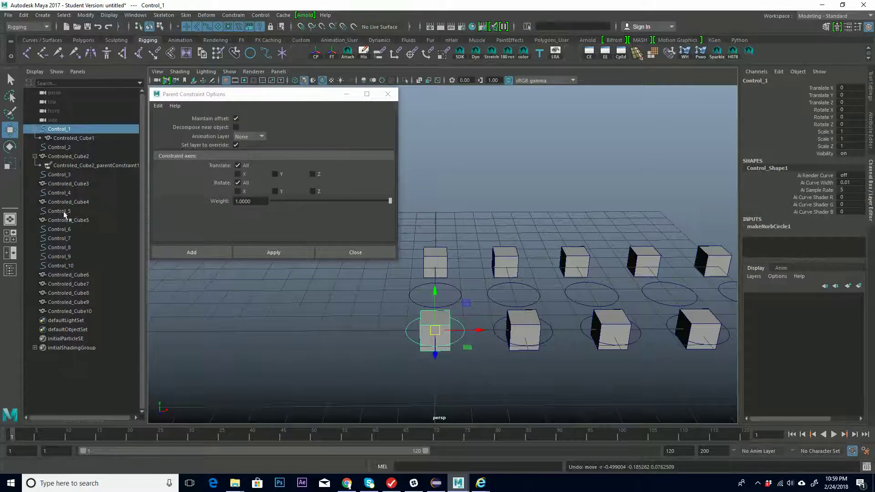
Select Control_2 and examine it up close together with its constrained cube
alt+drag(478, 275, 476, 346)
click(475, 345)
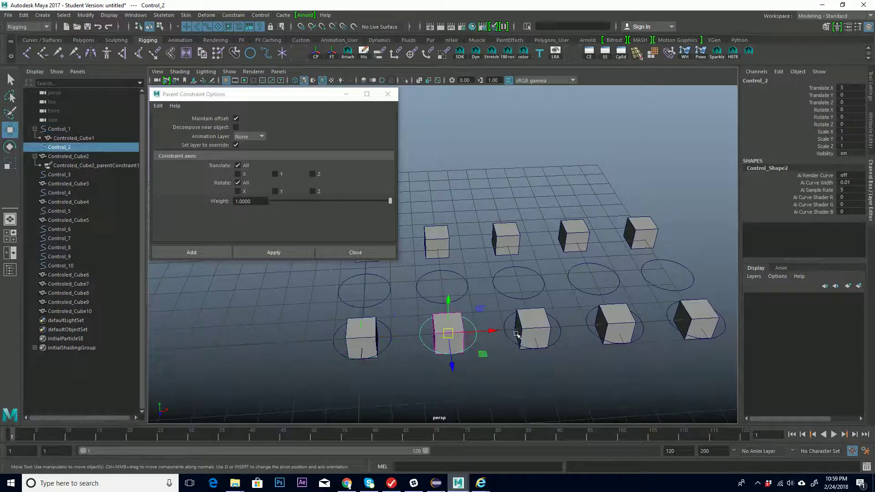
scroll(562, 313, up, 4)
alt+middle_drag(562, 312, 497, 273)
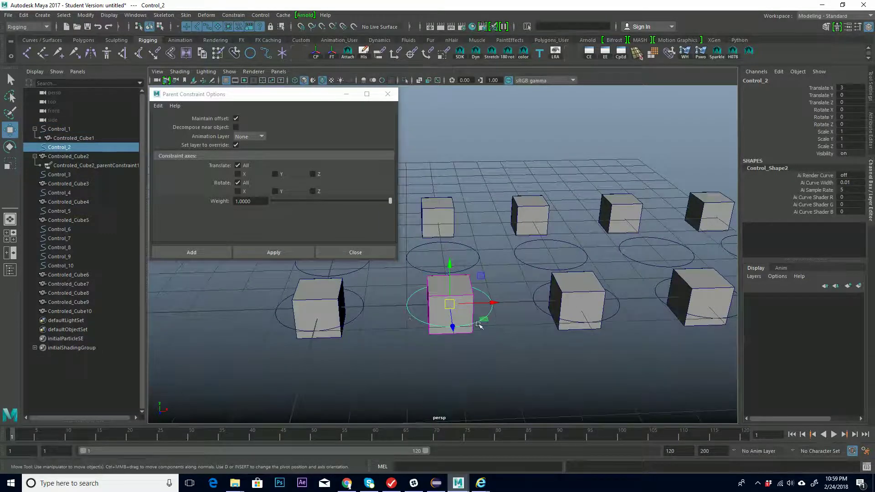
alt+drag(493, 322, 439, 314)
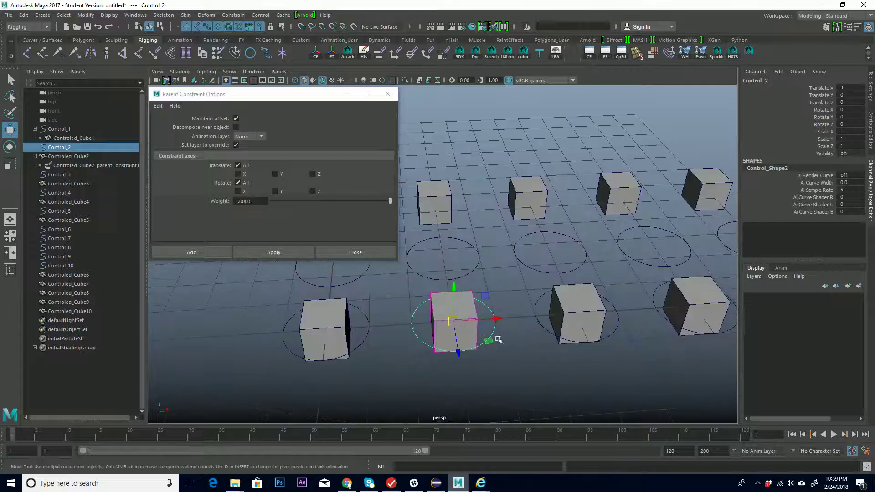
click(503, 336)
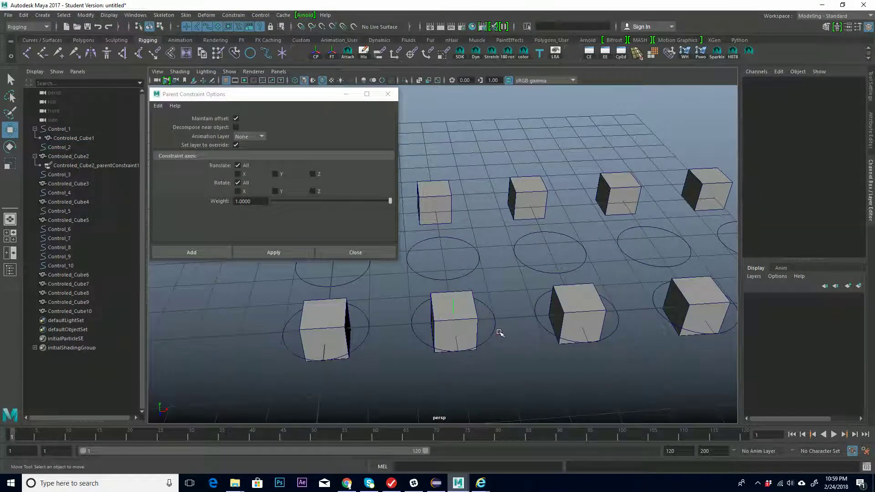
click(499, 339)
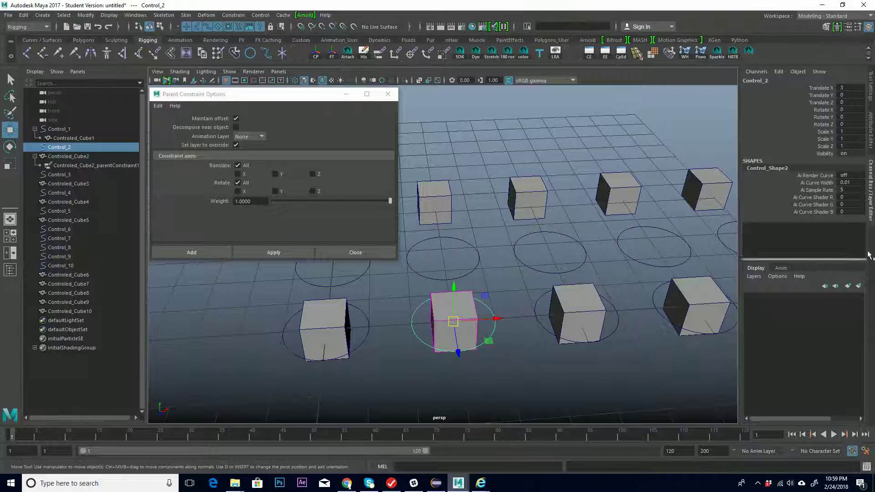
Close the parent constraint options and open the point constraint options with Maintain offset enabled
scroll(596, 303, down, 5)
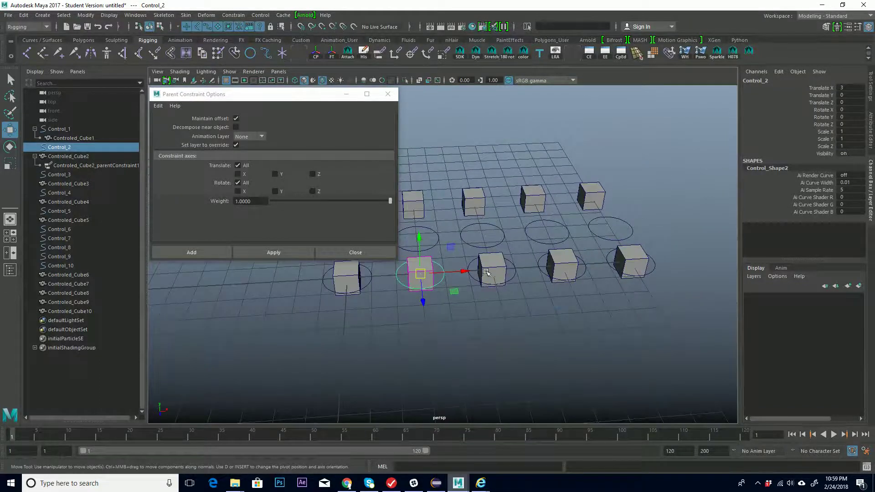
alt+middle_drag(486, 272, 524, 320)
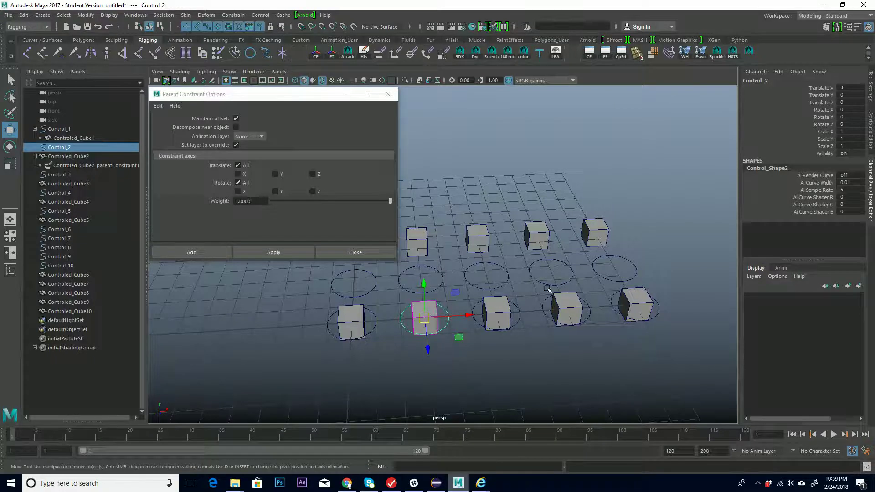
alt+drag(548, 289, 543, 330)
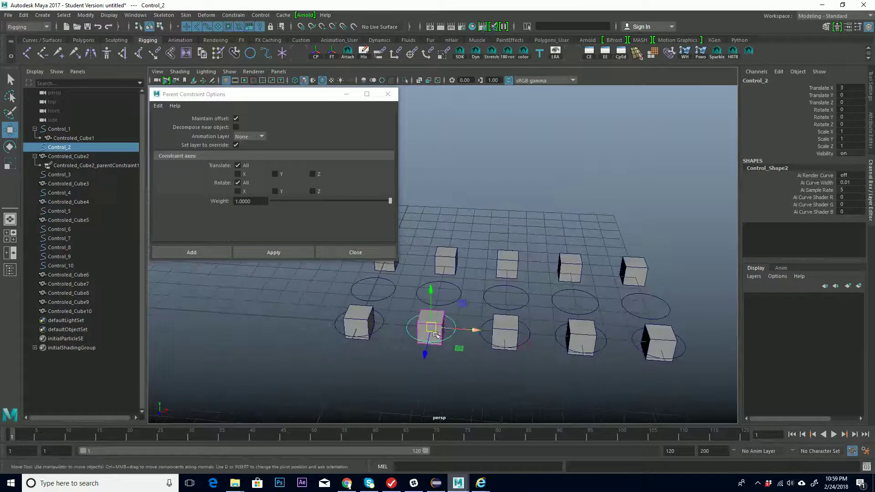
alt+drag(437, 335, 474, 325)
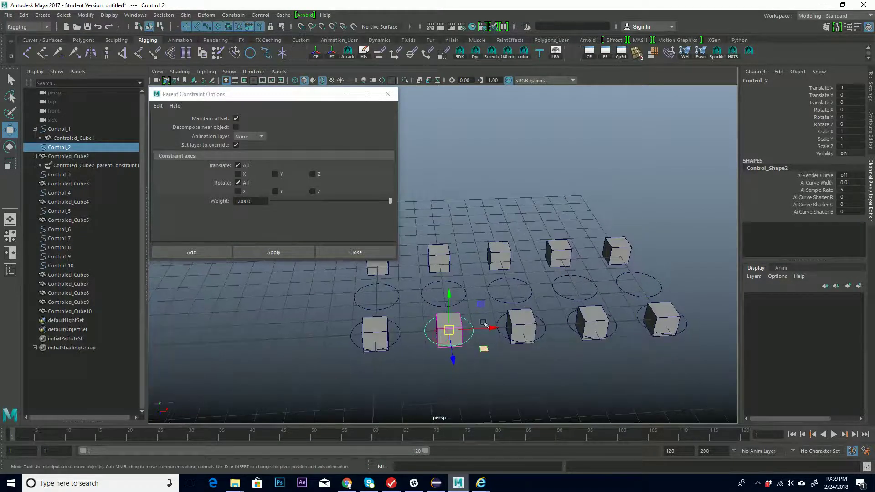
alt+drag(547, 322, 580, 309)
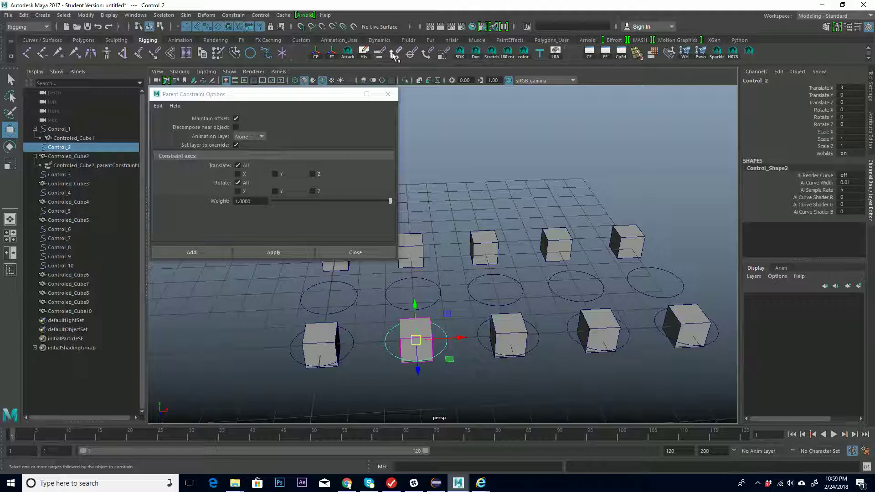
click(388, 94)
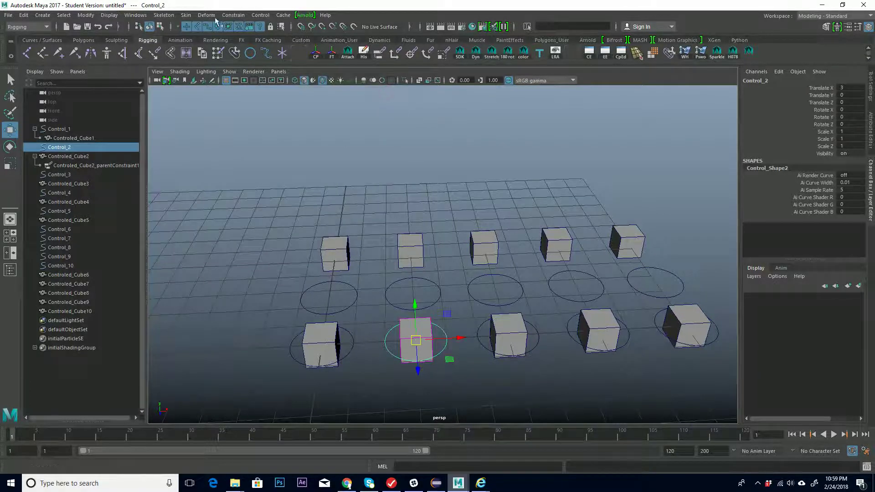
click(234, 18)
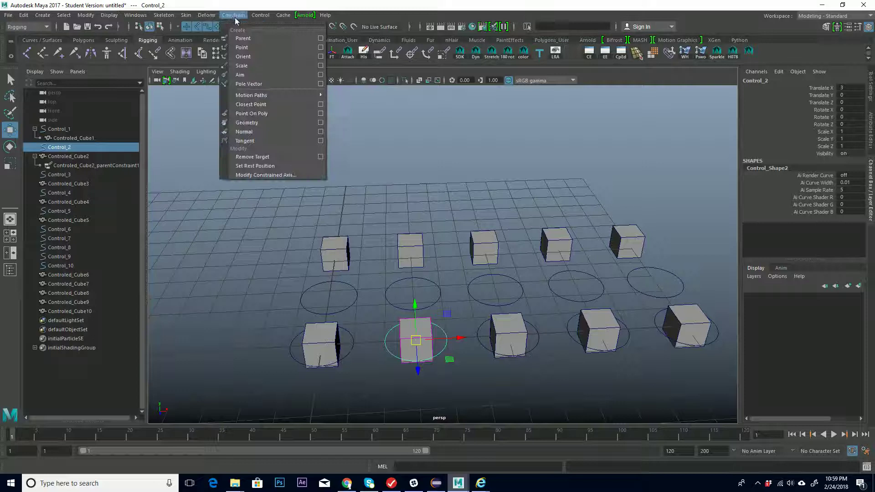
click(320, 47)
drag(284, 97, 259, 113)
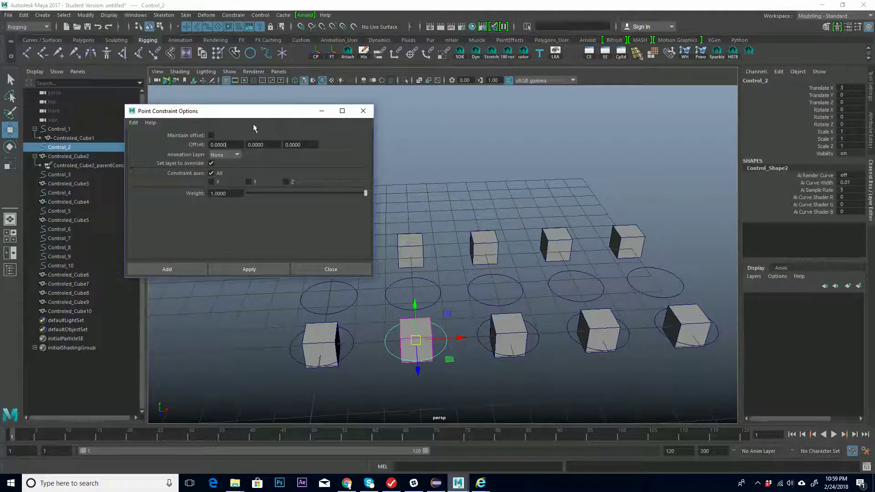
click(211, 135)
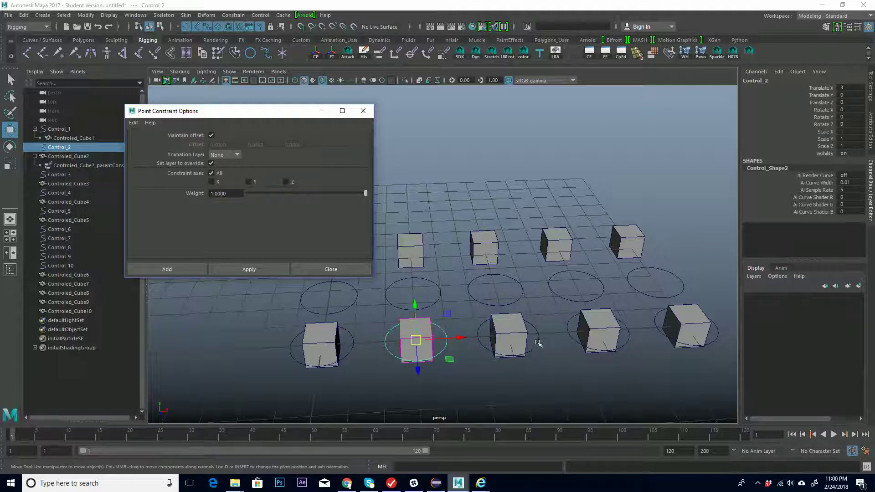
Set the Translate X of Control_3 to 6 so it lines up with Controled_Cube3
click(539, 343)
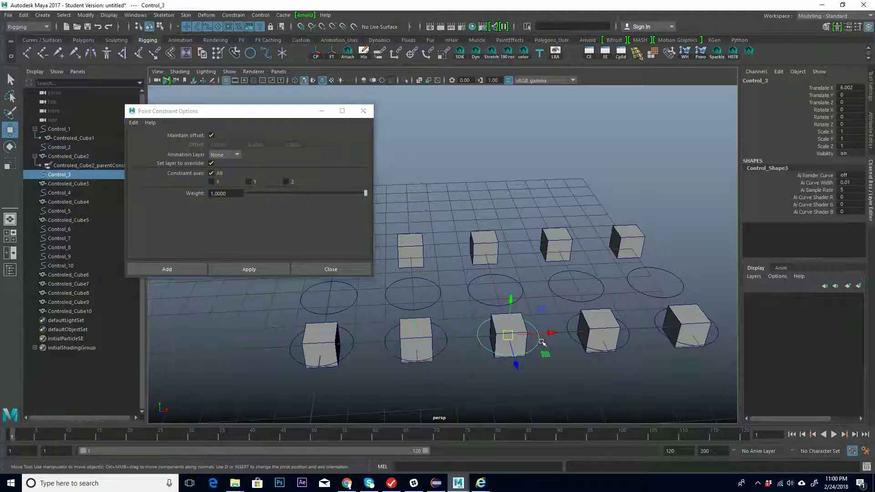
key(q)
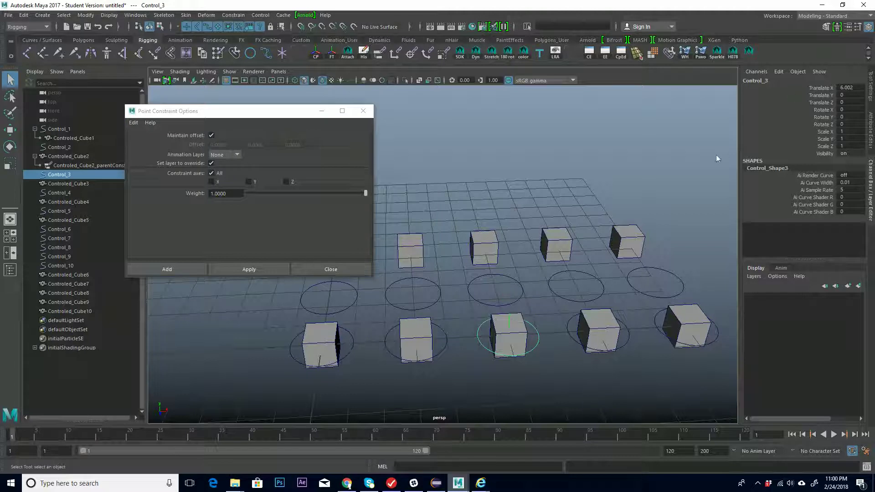
shift+click(520, 340)
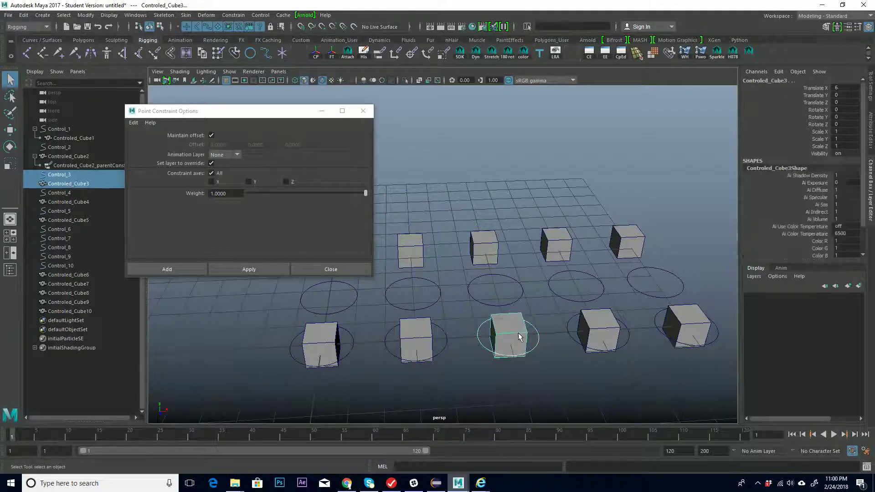
click(546, 354)
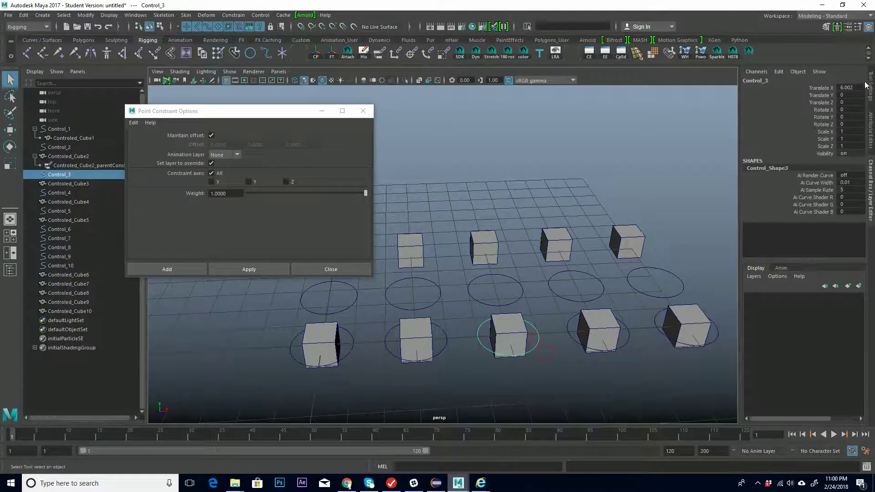
text(6)
Point-constrain Controled_Cube3 to Control_3 on all axes with the offset maintained and a weight of 1
click(537, 347)
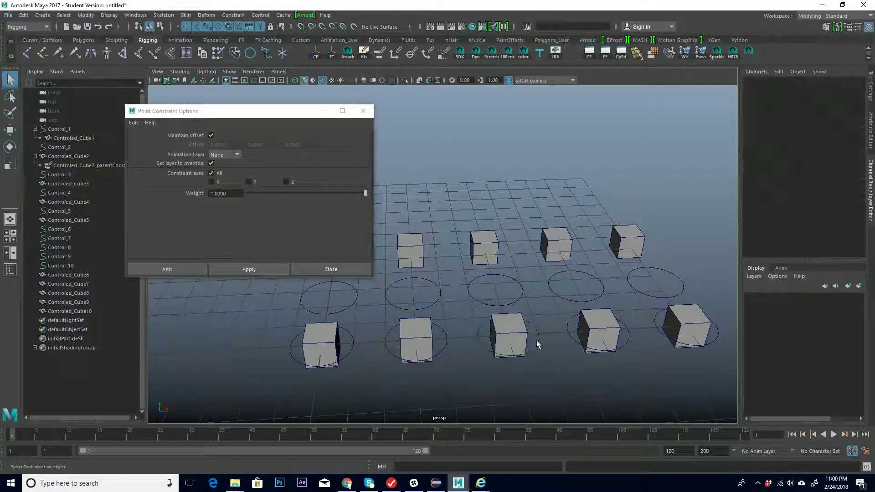
click(535, 345)
shift+click(516, 344)
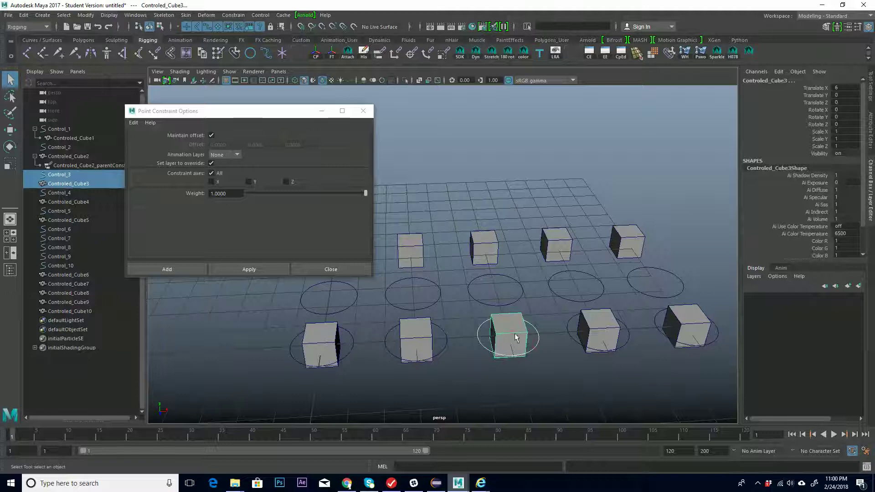
click(257, 267)
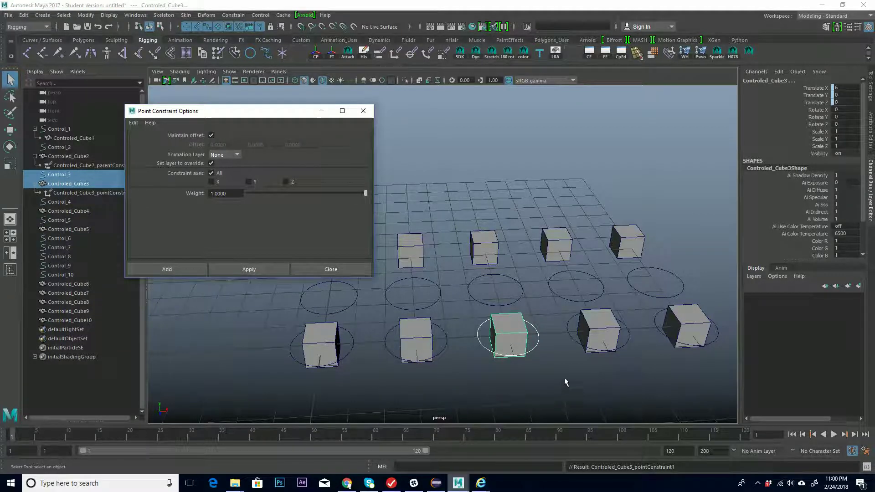
Select the point constraint under Controled_Cube3, try changing its Offset Y, and undo the change
click(93, 194)
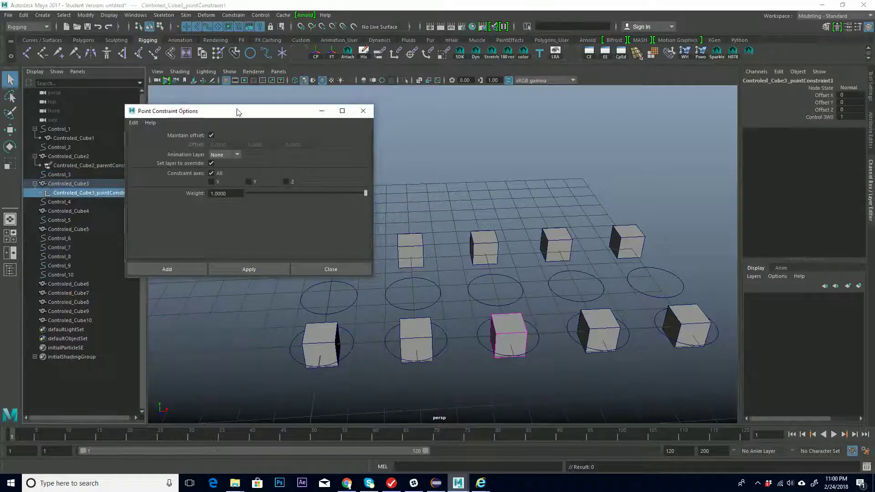
drag(237, 111, 268, 111)
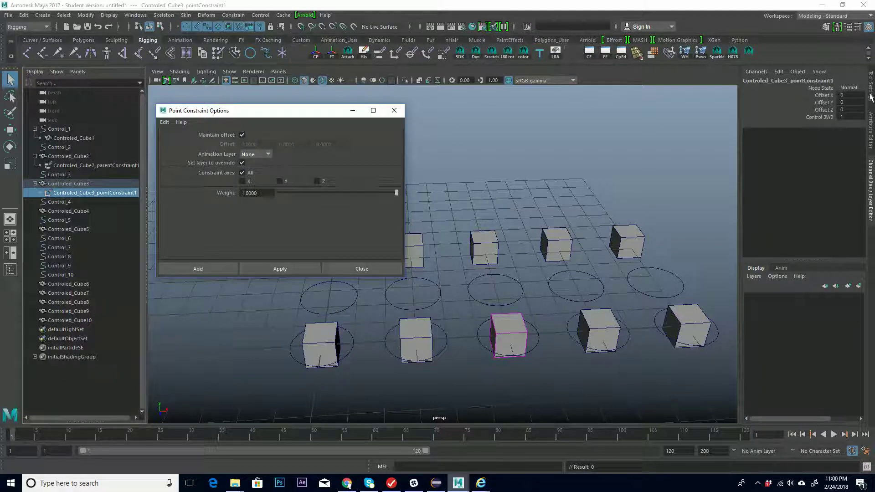
click(823, 102)
middle_drag(564, 205, 558, 194)
key(ctrl+z)
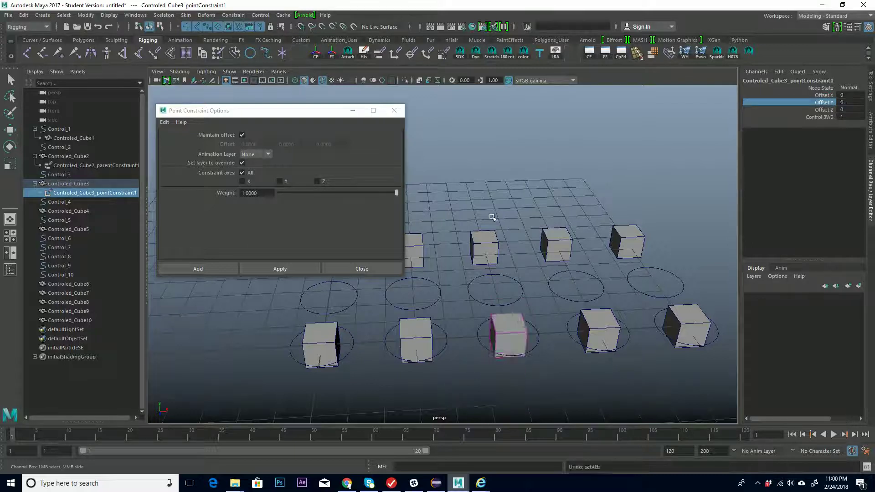
mouse_move(528, 240)
alt+middle_down()
mouse_move(528, 226)
mouse_move(518, 225)
alt+middle_up()
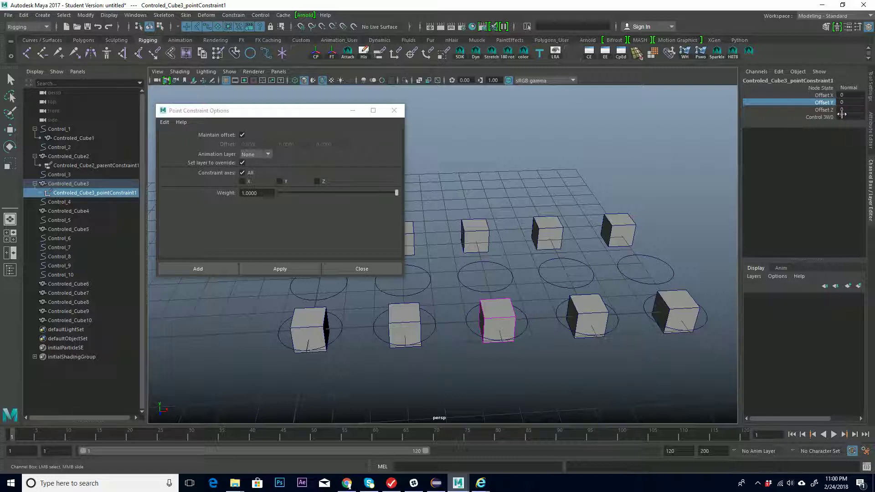
Move and rotate Control_3 to test how the point-constrained Controled_Cube3 follows, undoing both changes
click(528, 329)
key(w)
drag(497, 321, 487, 285)
key(ctrl+z)
key(e)
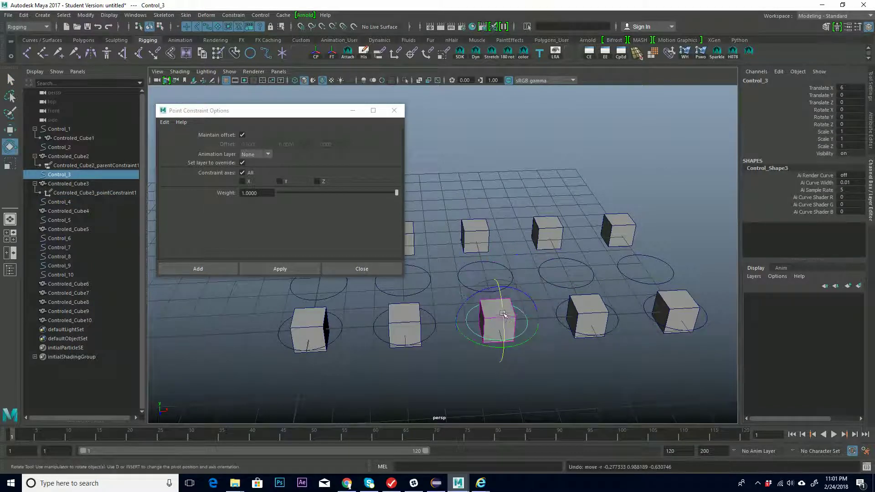
drag(506, 319, 533, 294)
key(ctrl+z)
key(ctrl+z)
Close the point constraint options and select Control_4 followed by Controled_Cube4
alt+drag(471, 236, 554, 289)
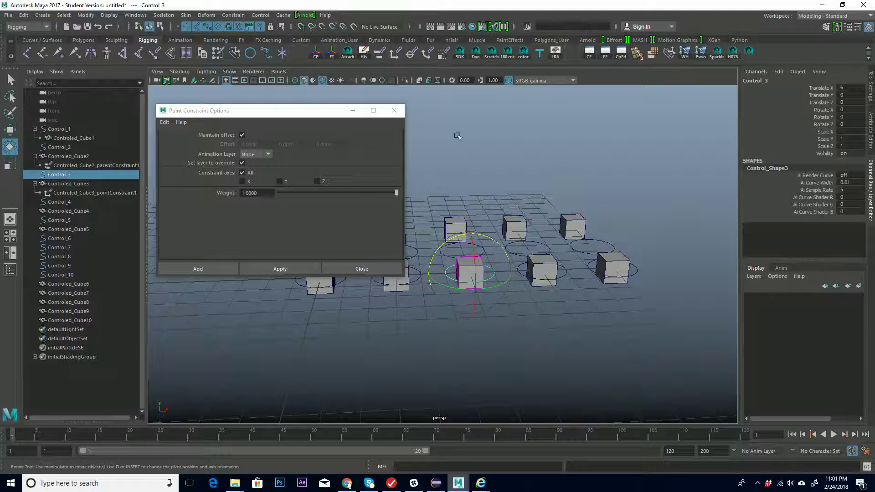
click(394, 111)
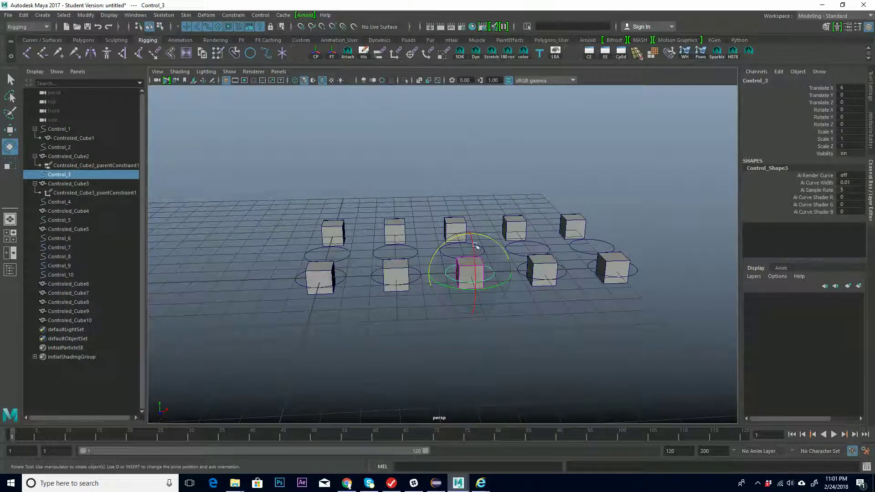
alt+drag(484, 164, 415, 186)
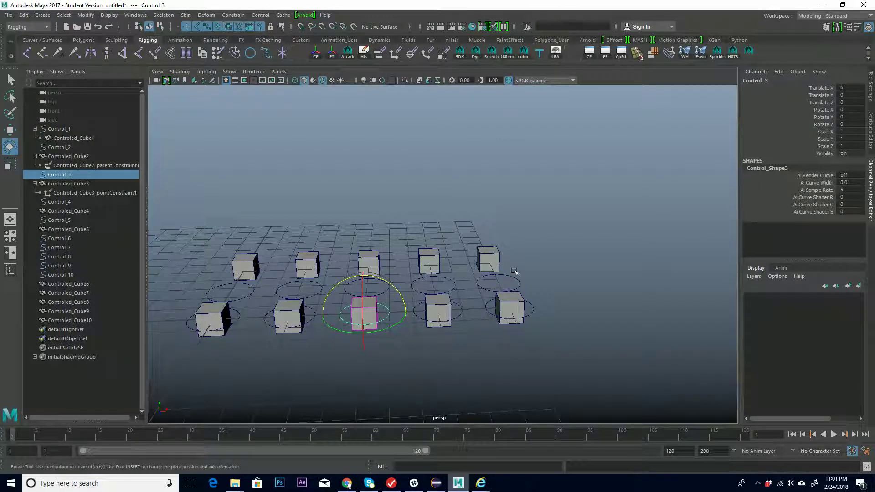
click(470, 325)
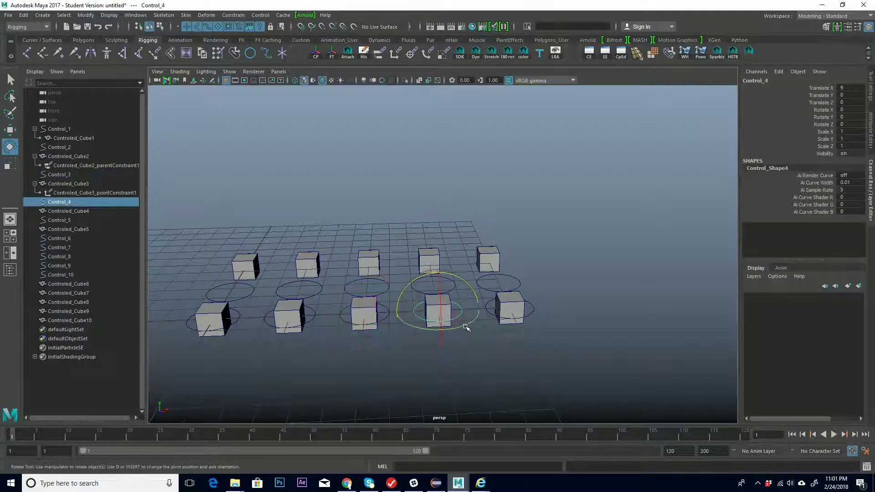
key(q)
shift+click(445, 309)
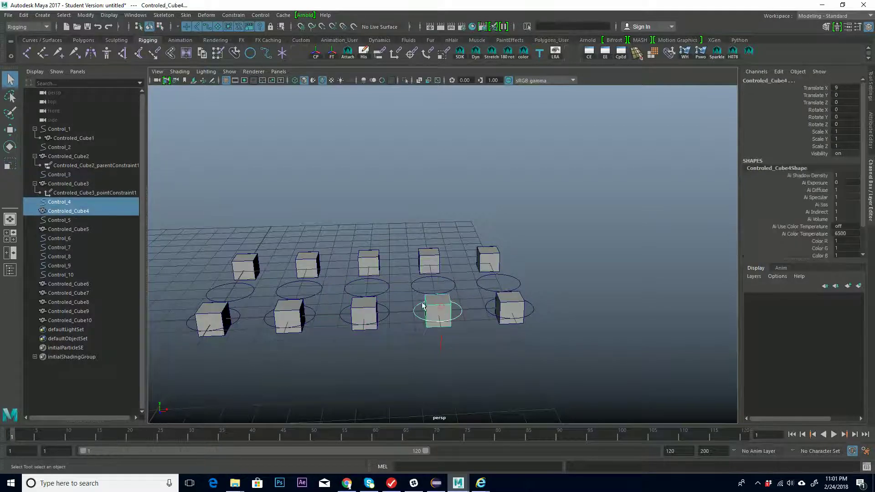
click(464, 322)
click(467, 324)
shift+click(449, 309)
Orient-constrain Controled_Cube4 to Control_4 on all axes with Maintain offset enabled, and minimize the constraint options
click(234, 16)
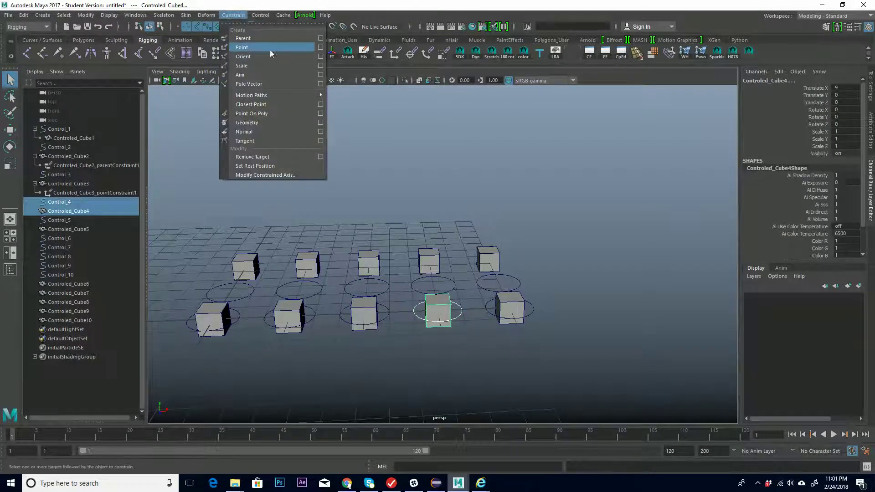
click(320, 57)
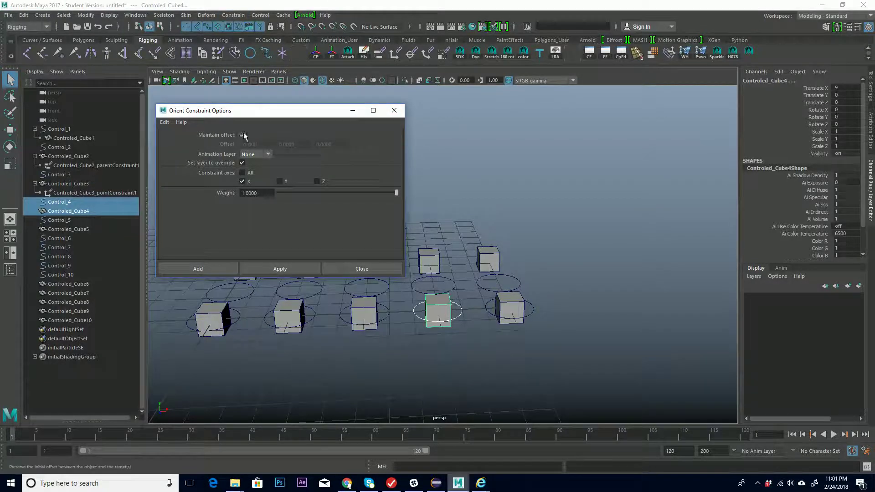
drag(304, 118, 304, 110)
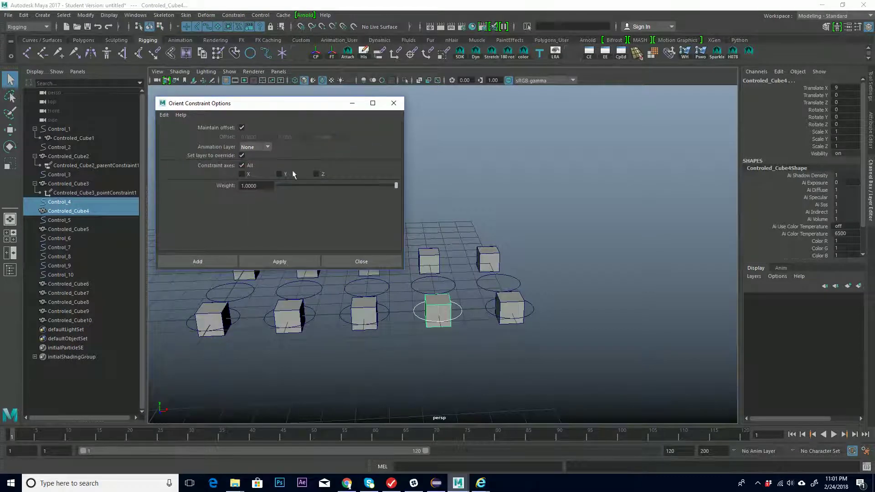
click(288, 263)
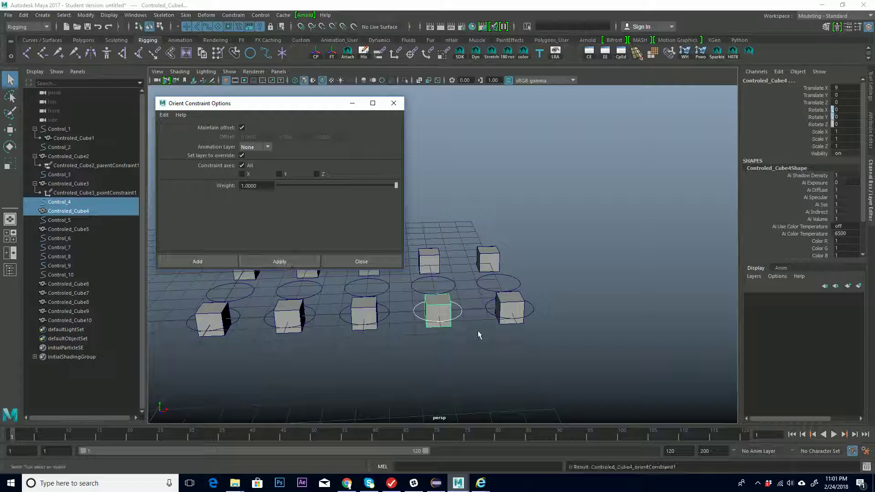
click(351, 103)
Rotate and move Control_4 to test how the orient-constrained Controled_Cube4 follows, undoing the changes
click(458, 316)
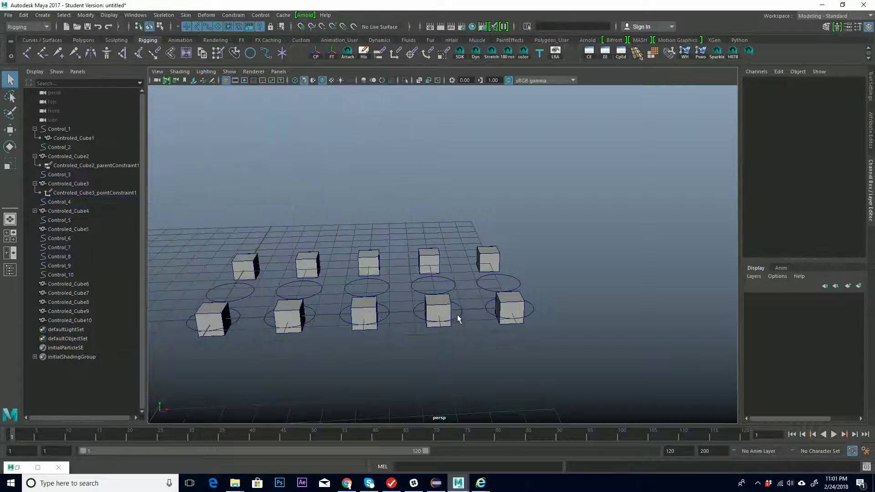
click(457, 315)
key(e)
drag(460, 317, 441, 277)
key(ctrl+z)
key(ctrl+z)
key(ctrl+z)
key(ctrl+z)
key(w)
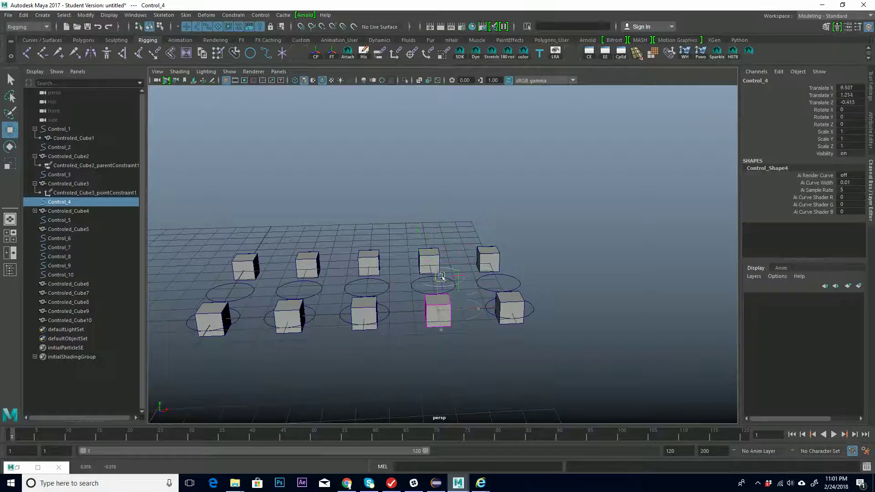
key(ctrl+z)
Scale-constrain Controled_Cube5 to Control_5 on all axes with Maintain offset enabled, and minimize the constraint options
alt+middle_drag(444, 289, 391, 265)
alt+middle_drag(338, 253, 451, 263)
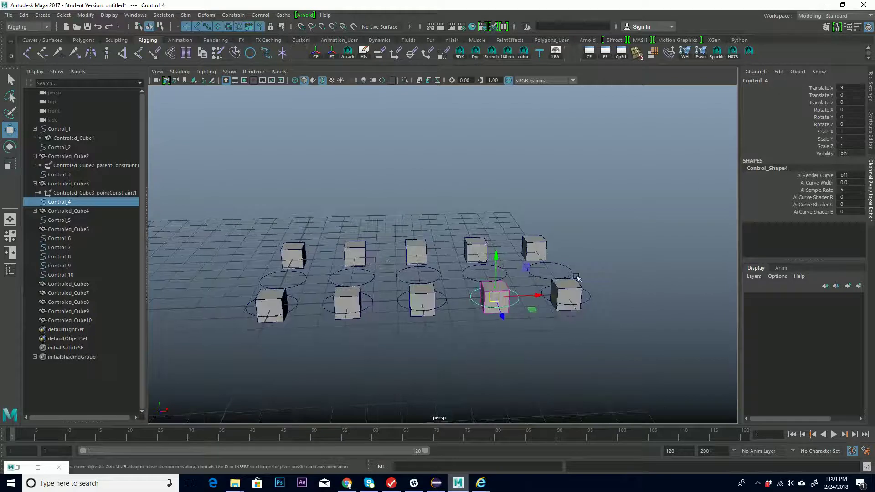
click(589, 299)
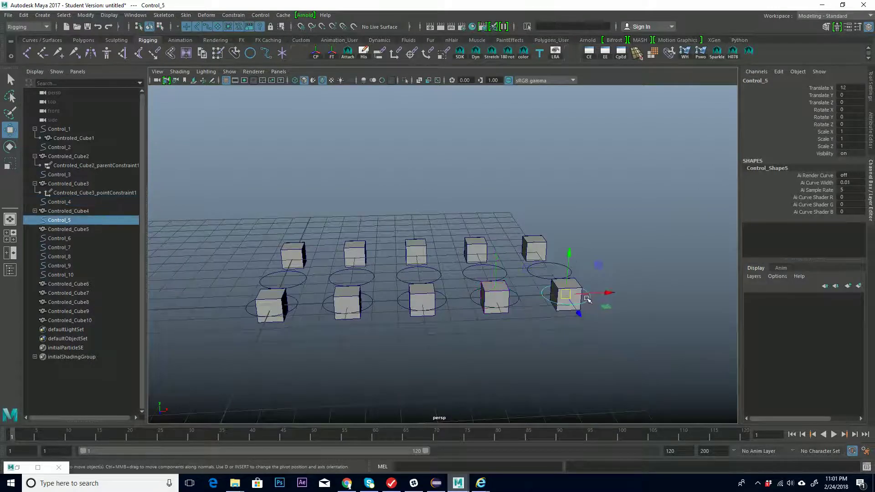
shift+click(570, 294)
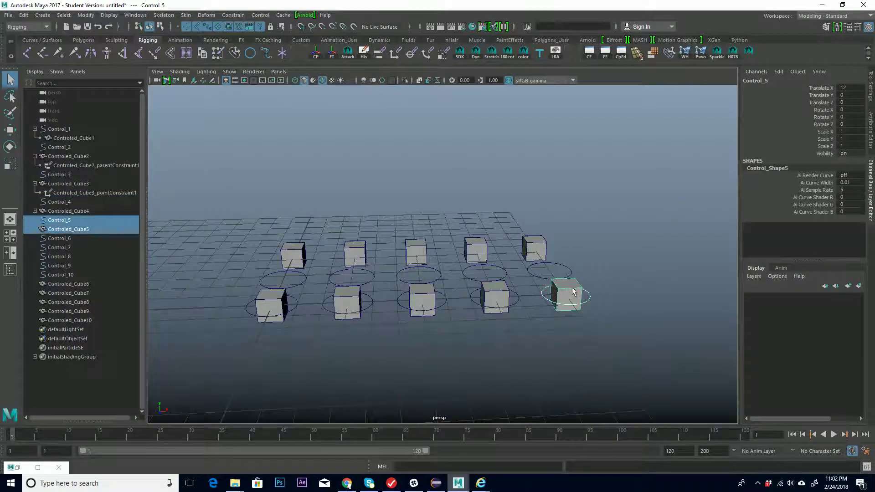
click(239, 16)
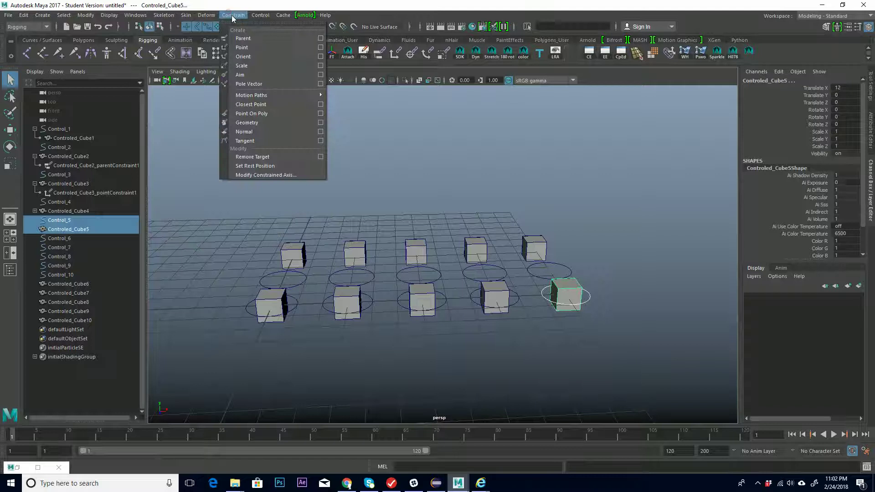
click(321, 65)
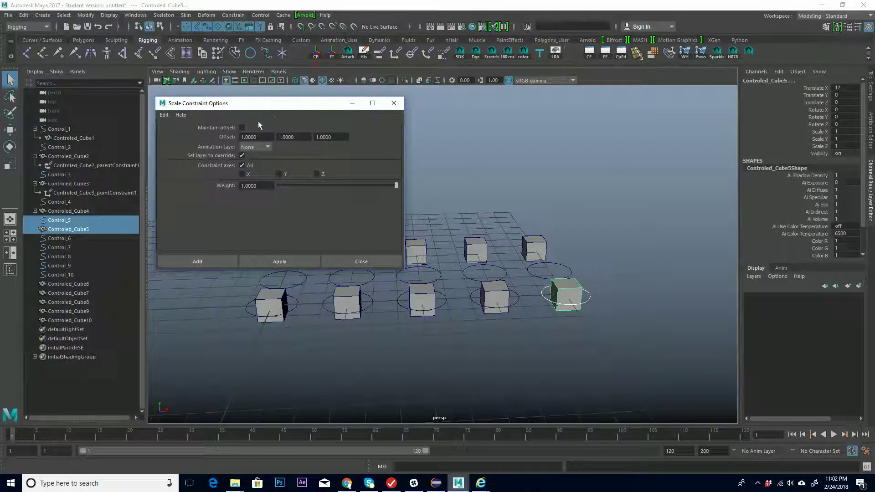
click(242, 128)
drag(299, 108, 279, 104)
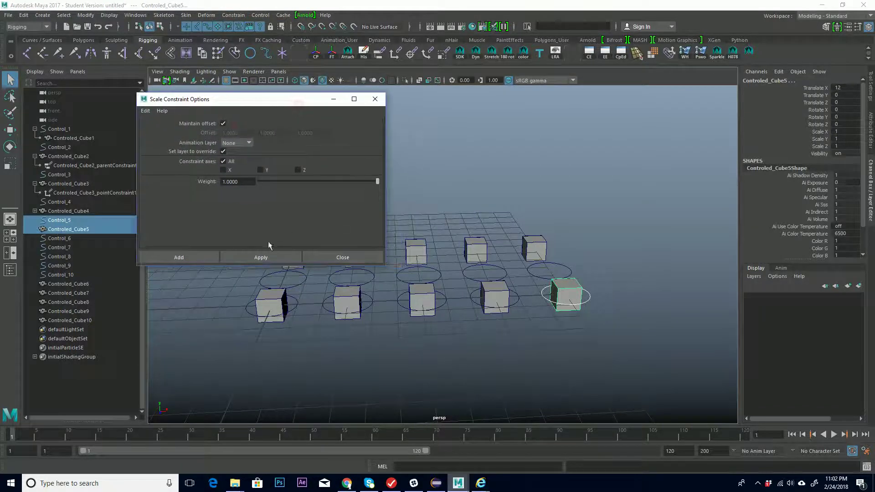
click(260, 258)
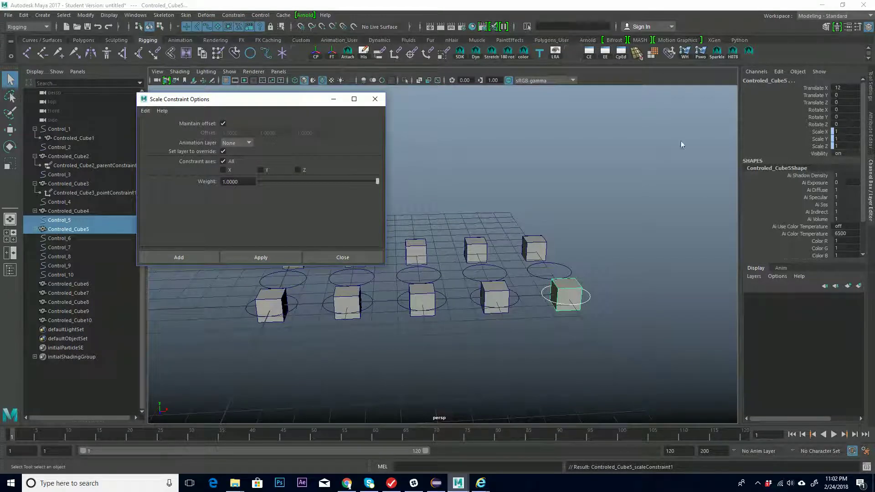
click(333, 98)
Try scaling and moving Control_5 and Controled_Cube5 while both are selected, undoing each change
alt+drag(589, 267, 578, 252)
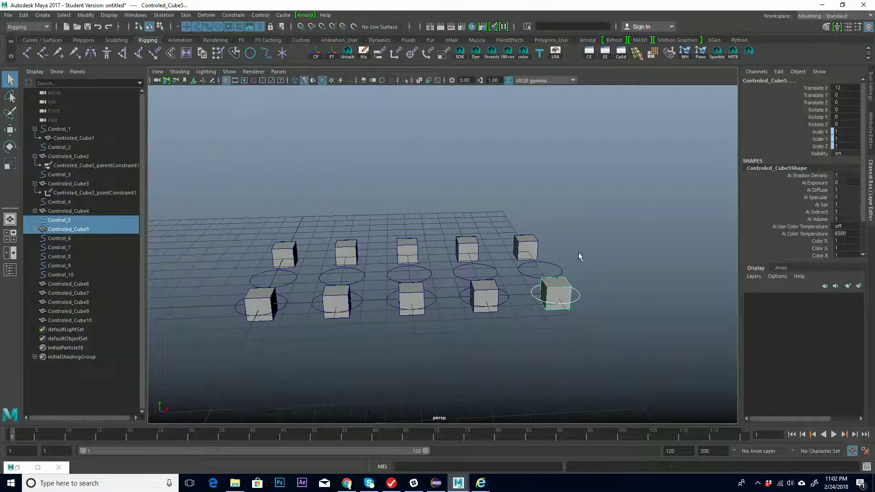
key(r)
drag(596, 294, 565, 307)
key(ctrl+z)
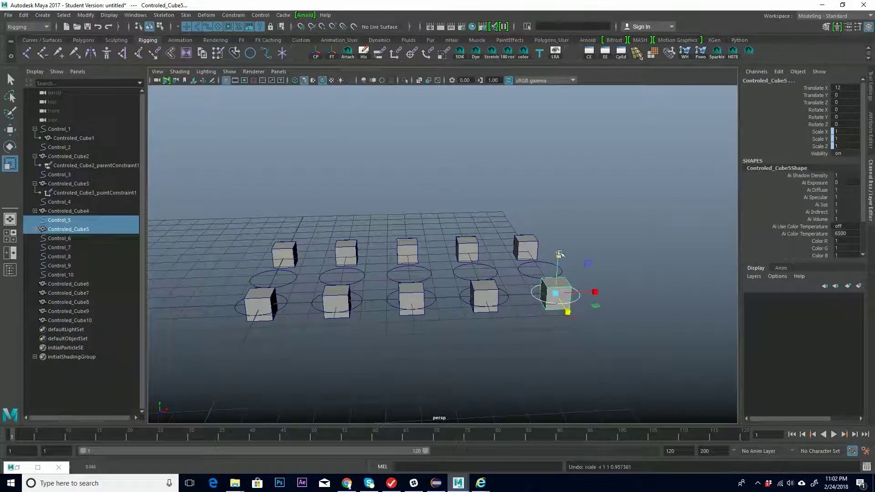
key(ctrl+z)
drag(559, 255, 572, 236)
key(ctrl+z)
drag(555, 294, 580, 264)
key(ctrl+z)
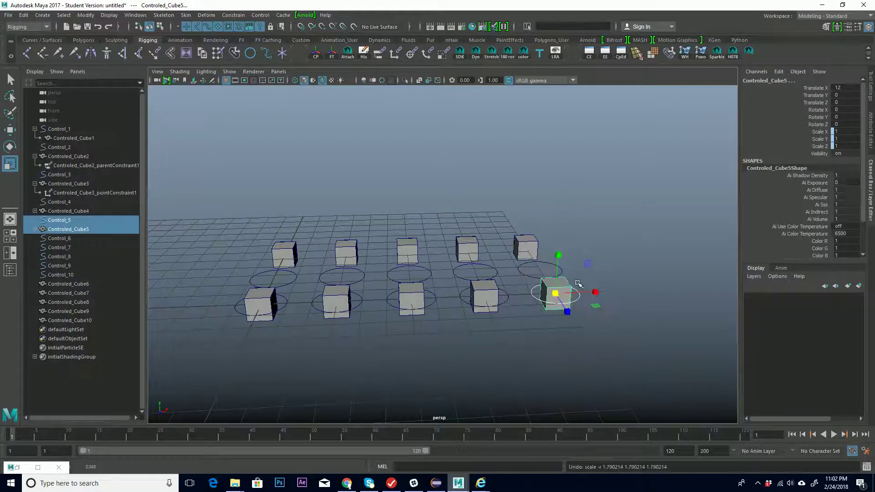
key(w)
drag(555, 293, 563, 275)
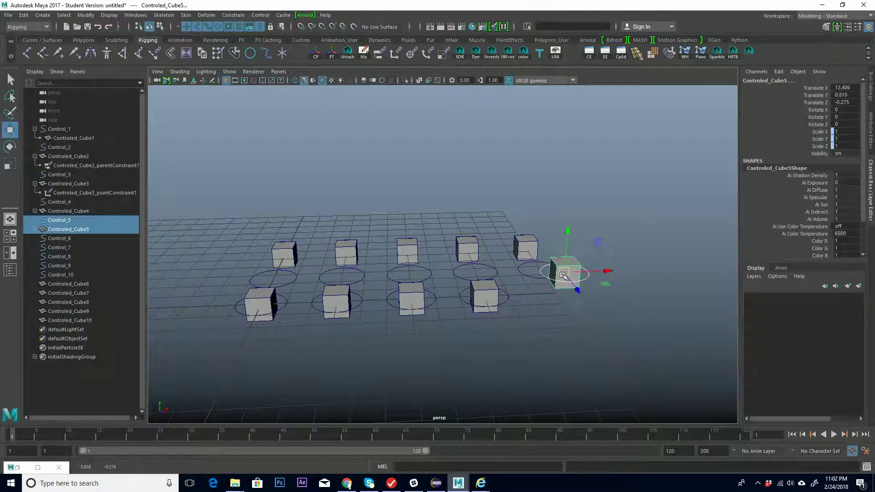
key(ctrl+z)
Move and rotate only Control_5 to test how the scale-constrained Controled_Cube5 reacts, undoing both changes
click(610, 287)
click(586, 300)
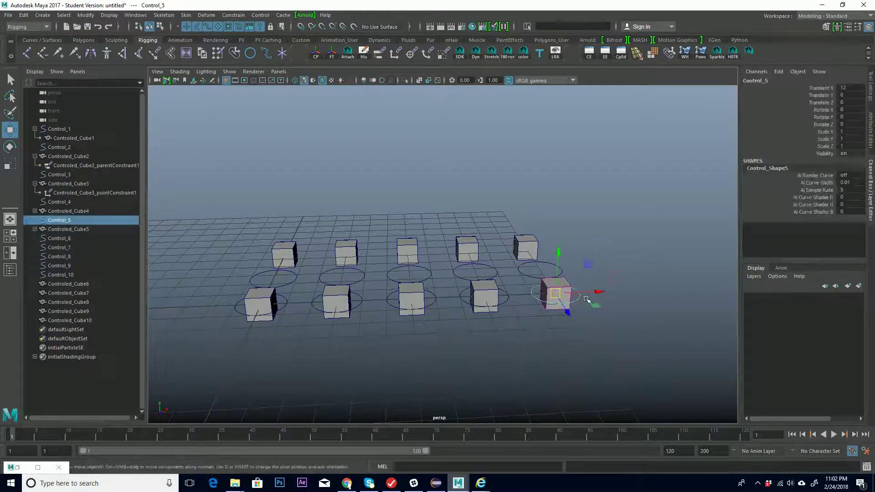
drag(556, 293, 578, 259)
key(ctrl+z)
key(e)
key(ctrl+z)
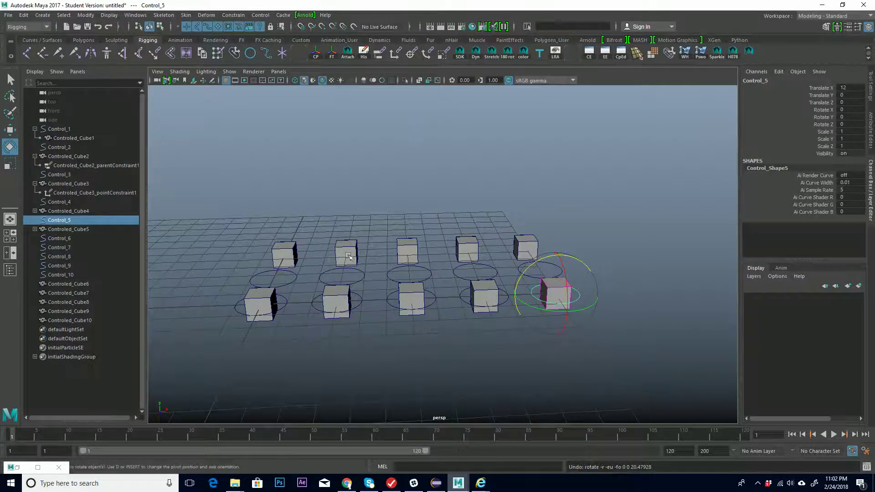
alt+drag(348, 251, 319, 262)
click(270, 211)
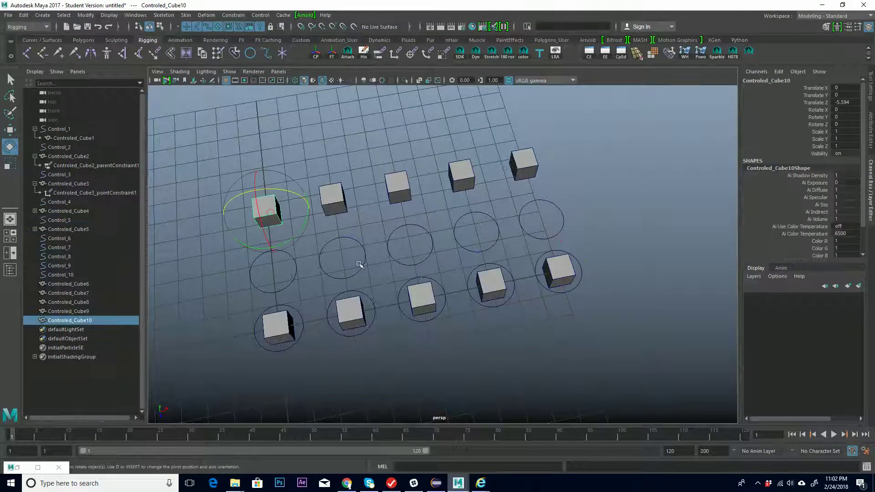
click(292, 283)
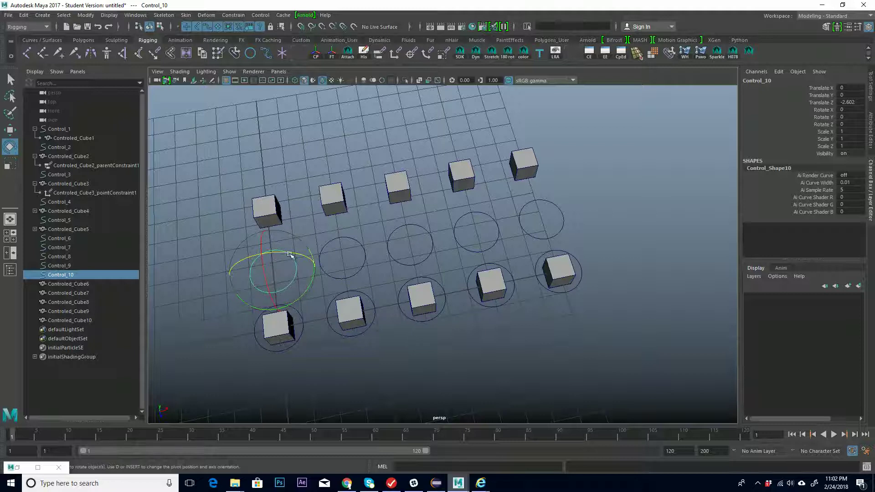
mouse_move(290, 254)
mouse_down()
mouse_move(294, 263)
mouse_move(288, 238)
mouse_move(305, 256)
mouse_up()
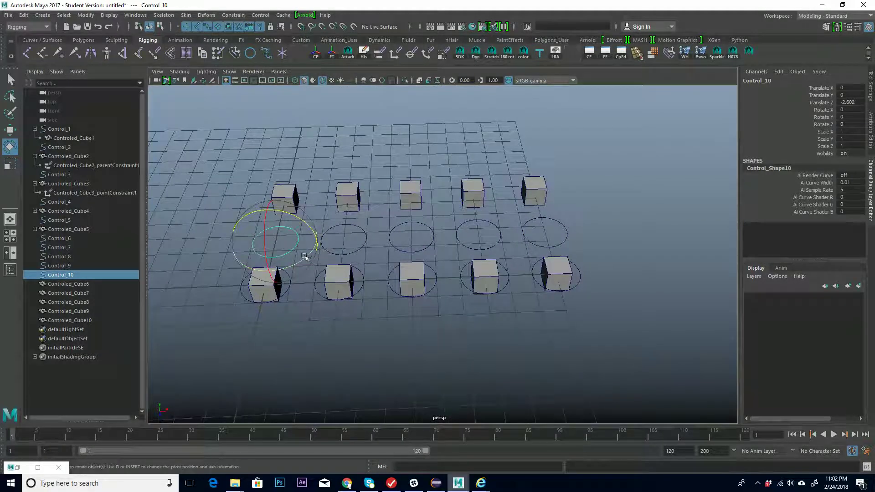
click(304, 158)
click(293, 201)
key(q)
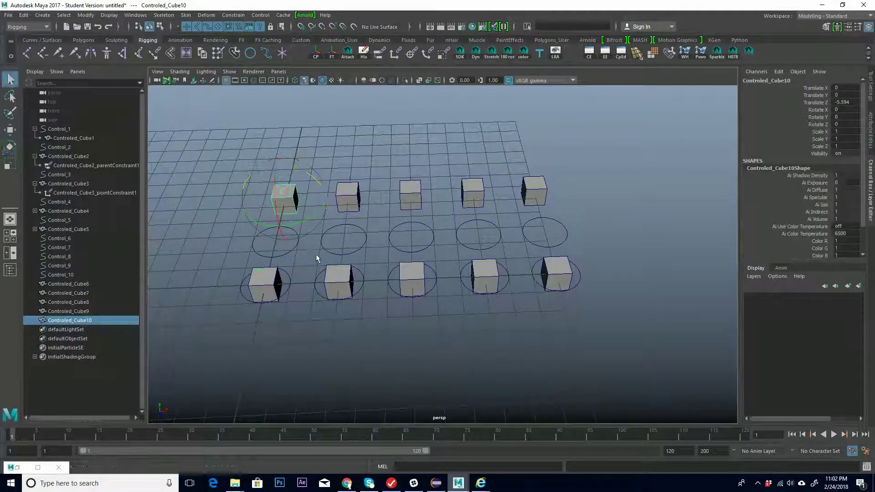
Select Control_10 followed by Controled_Cube10 and open the Aim constraint options clear of the objects
click(297, 245)
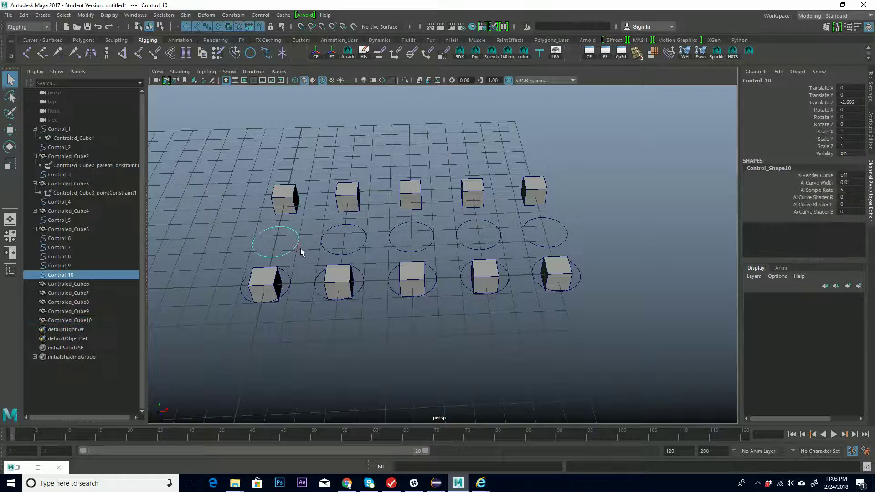
shift+click(289, 194)
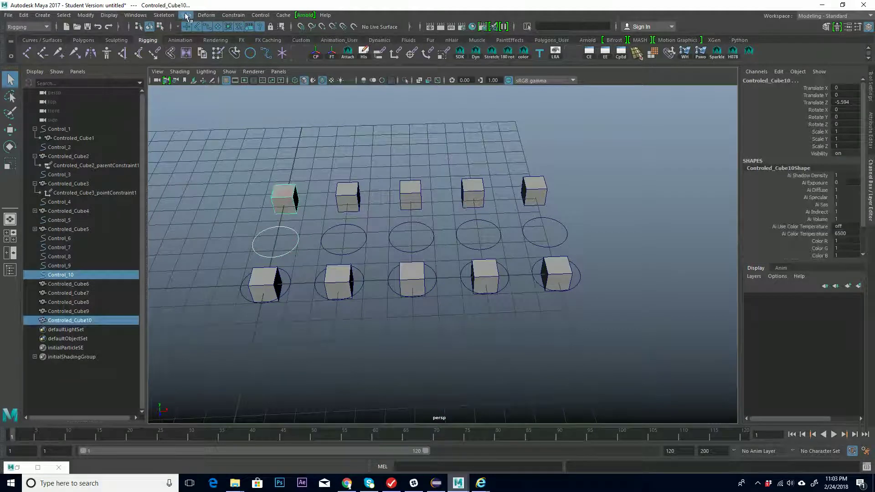
click(233, 15)
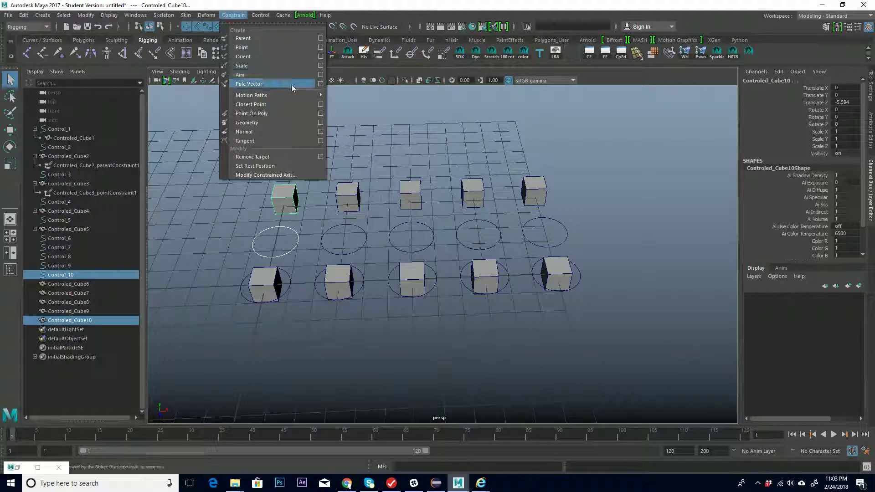
click(320, 74)
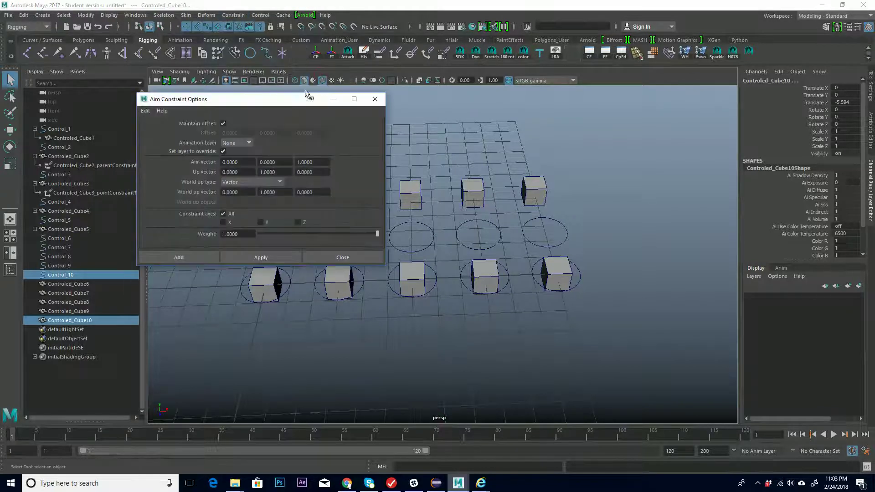
drag(288, 100, 171, 131)
alt+middle_drag(399, 236, 481, 229)
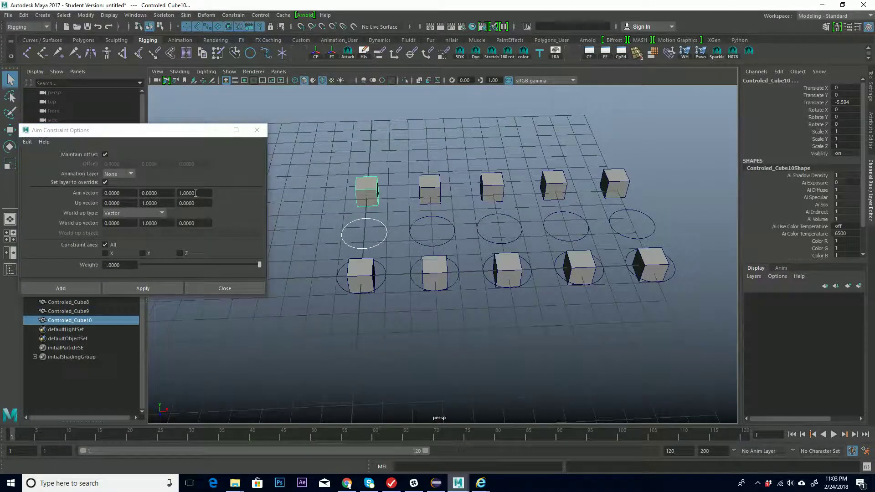
Set the aim vector to 1, 0, 0 and choose Vector as the world up type
double_click(208, 193)
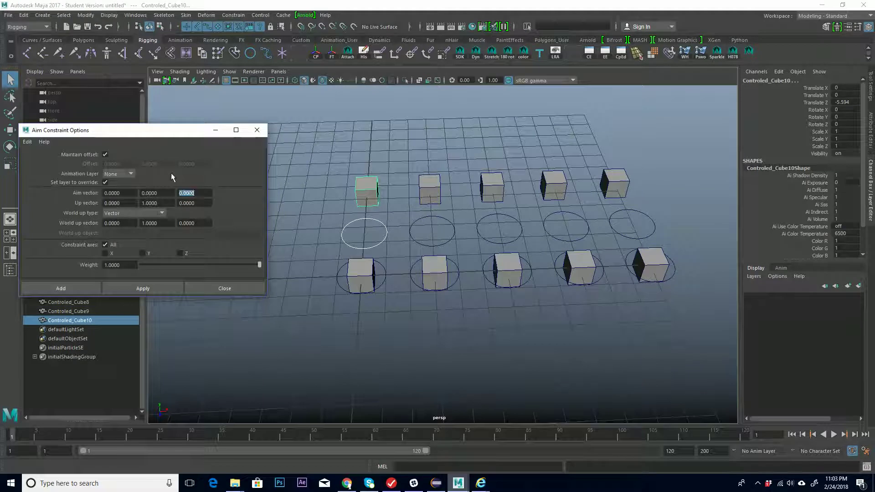
double_click(116, 193)
click(163, 193)
double_click(165, 194)
double_click(199, 193)
double_click(159, 205)
click(162, 213)
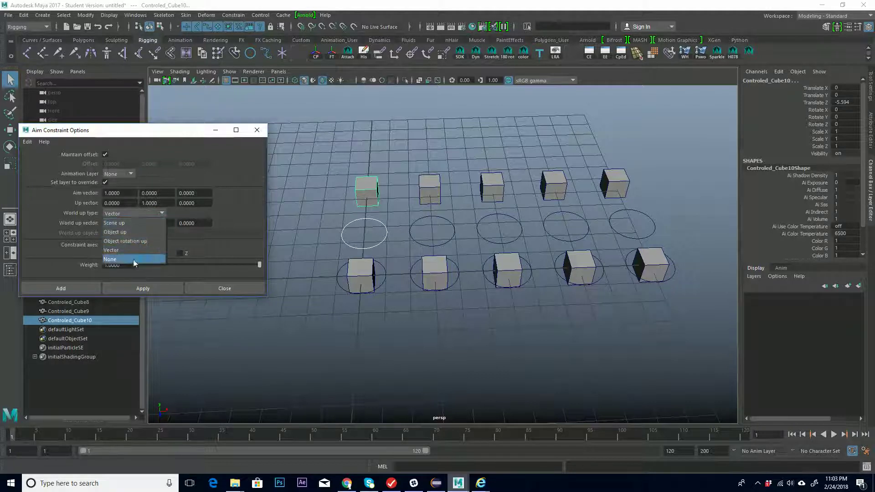
click(118, 251)
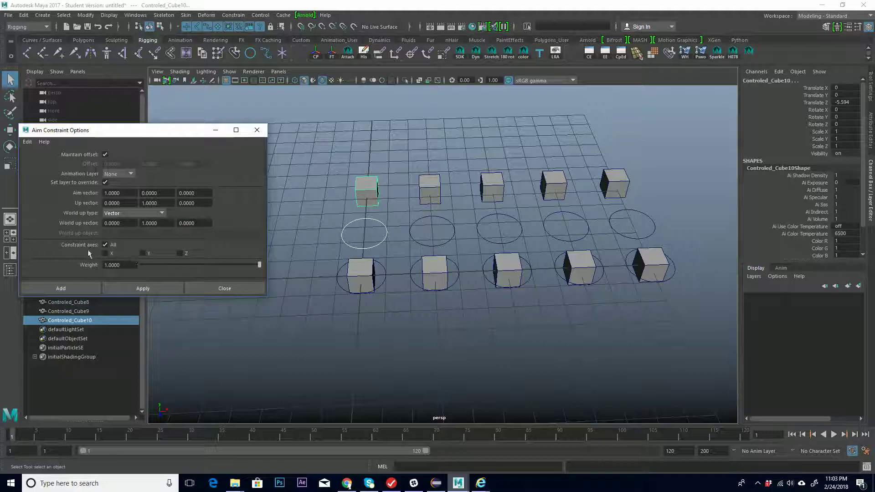
Try an aim constraint with Controled_Cube10 selected before Control_10, using Maintain offset and all axes
alt+middle_drag(365, 227, 377, 237)
click(407, 182)
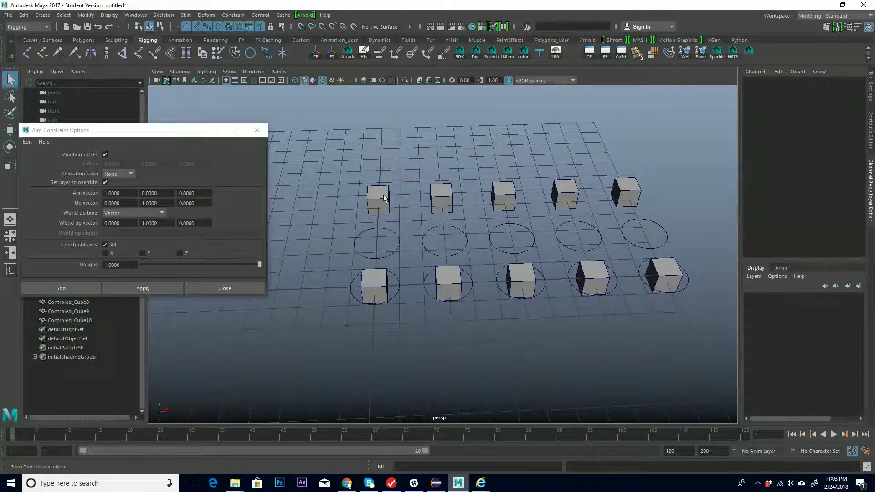
click(384, 201)
shift+click(396, 252)
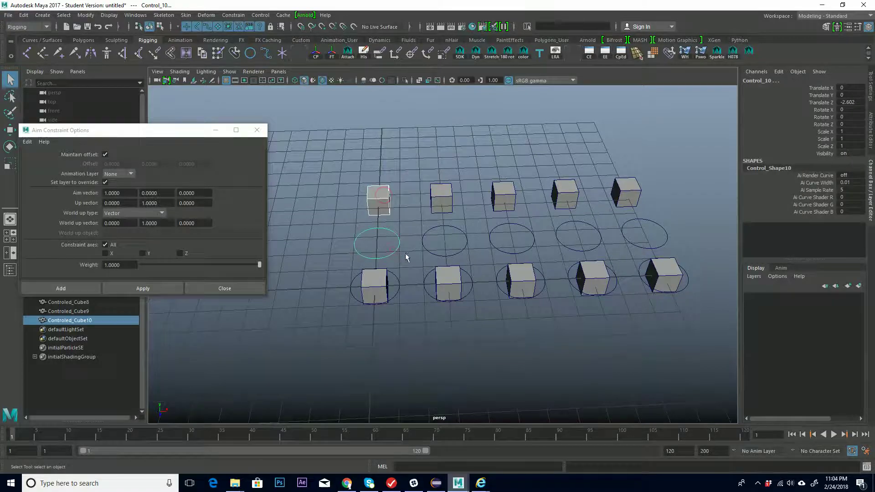
click(147, 288)
alt+middle_drag(397, 248, 403, 252)
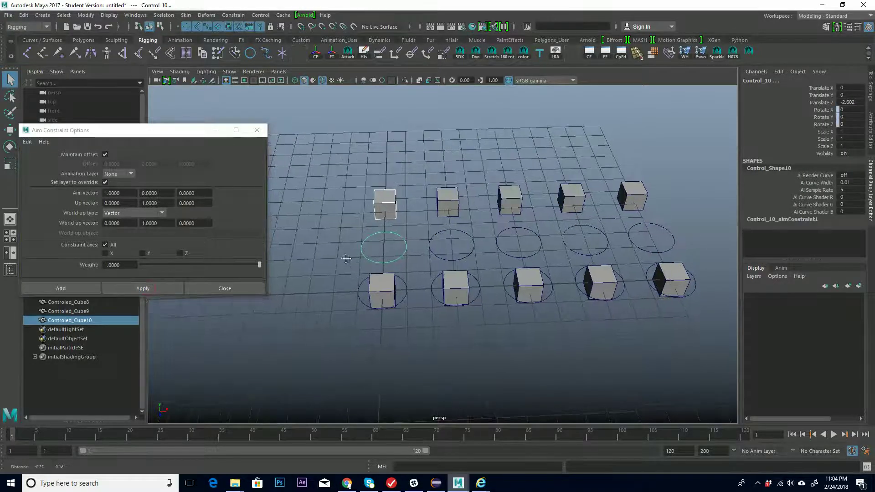
Move Control_10 to test the aim constraint applied in reversed selection order, and undo the test and the constraint
click(401, 248)
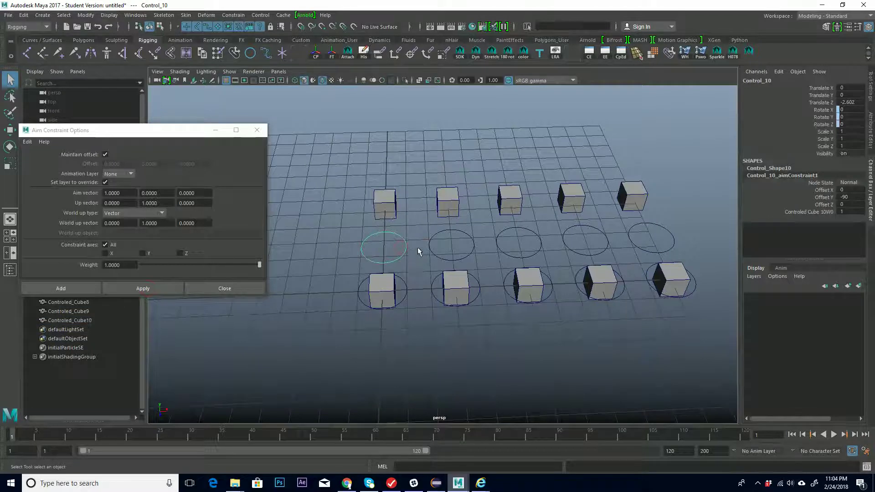
key(w)
drag(384, 247, 316, 236)
key(ctrl+z)
key(ctrl+z)
key(ctrl+z)
key(ctrl+z)
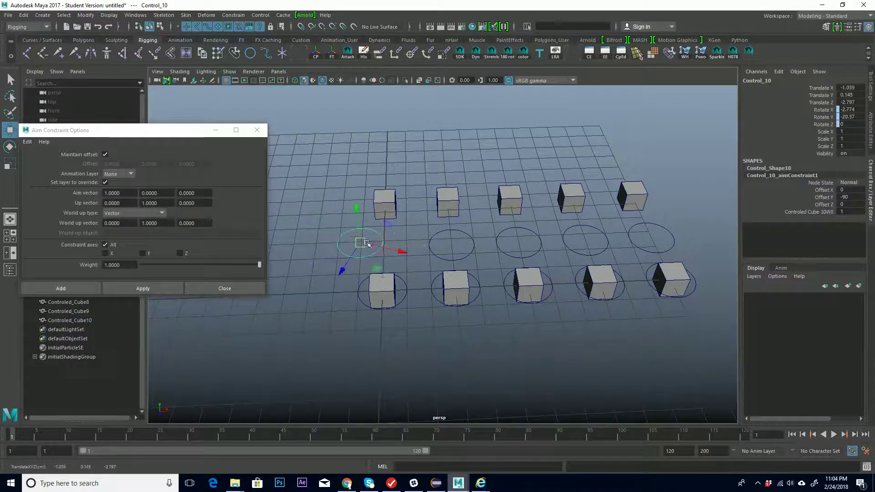
key(ctrl+z)
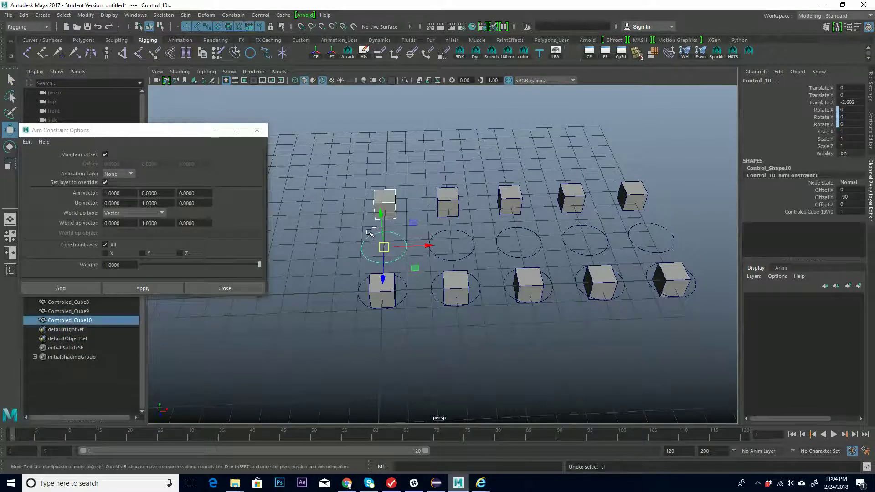
Aim-constrain Controled_Cube10 to Control_10 on all axes with Maintain offset, selecting the control before the cube
click(429, 178)
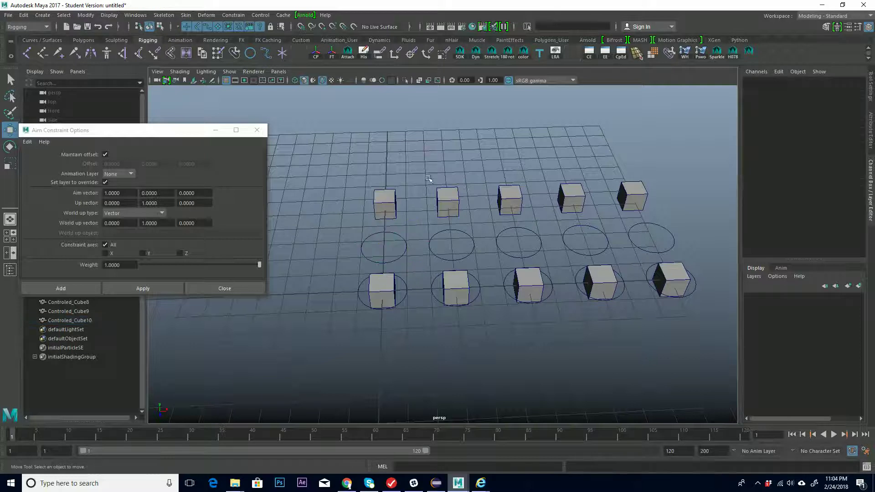
click(404, 251)
shift+click(394, 201)
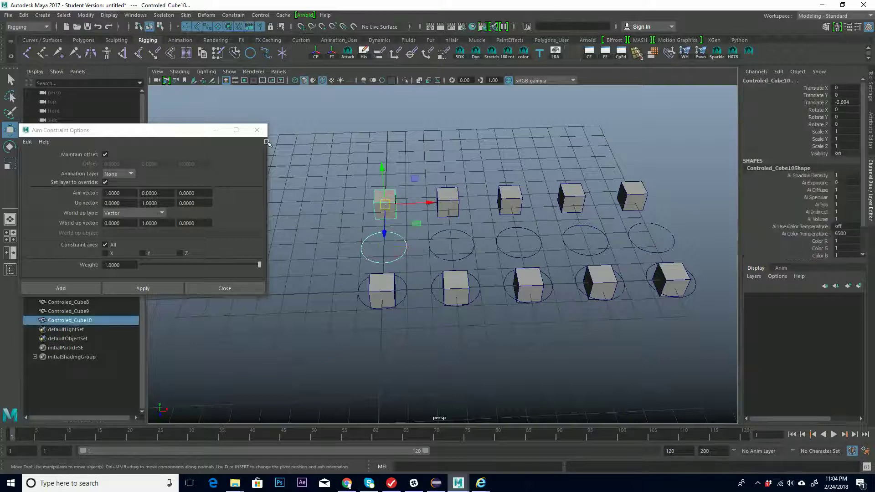
click(141, 286)
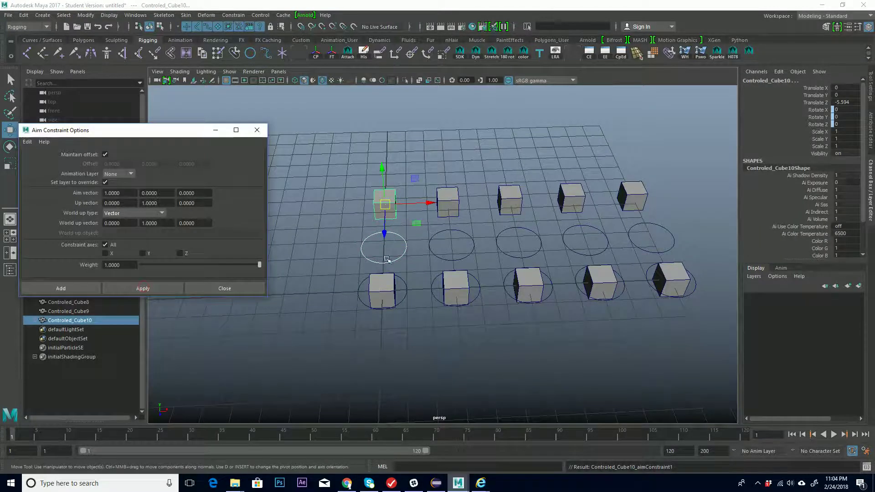
Move Control_10 around Controled_Cube10 to test the aim constraint, and undo the test moves
click(338, 250)
drag(391, 252, 350, 150)
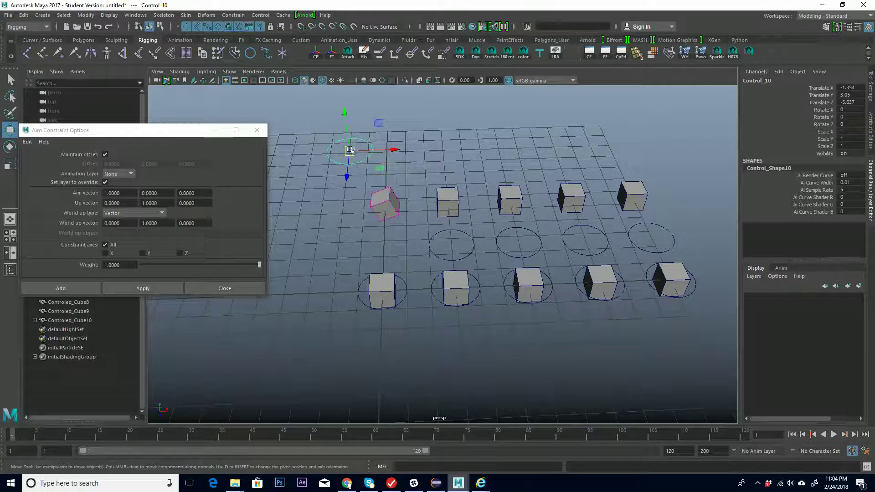
drag(349, 151, 375, 144)
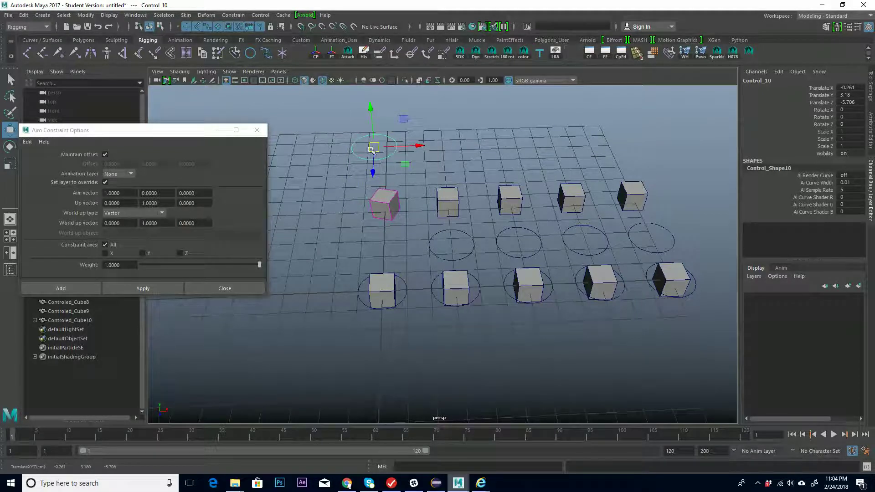
drag(374, 147, 378, 230)
key(ctrl+z)
key(ctrl+z)
key(ctrl+z)
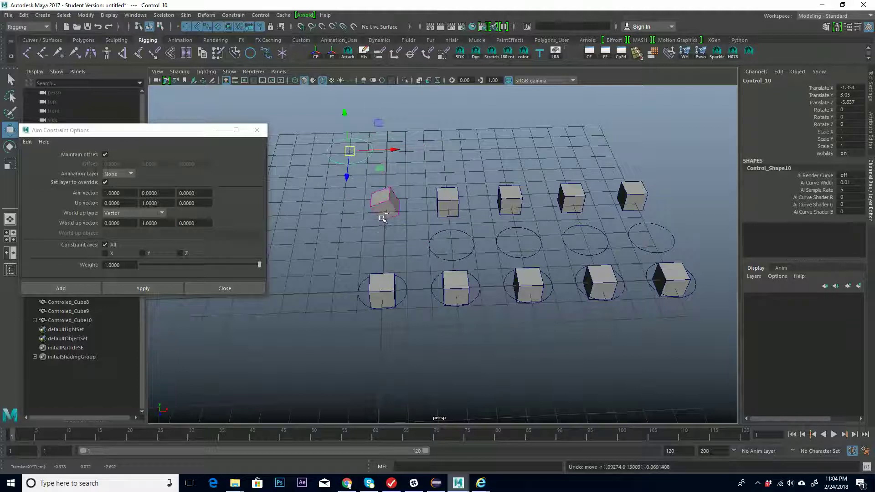
Set the aim constraint's aim vector to 0, 1, 0
alt+middle_drag(460, 218, 449, 208)
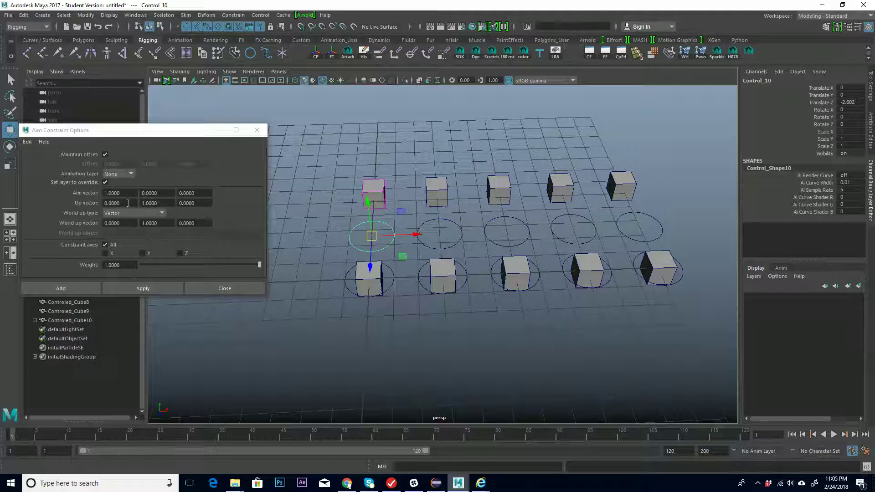
click(87, 189)
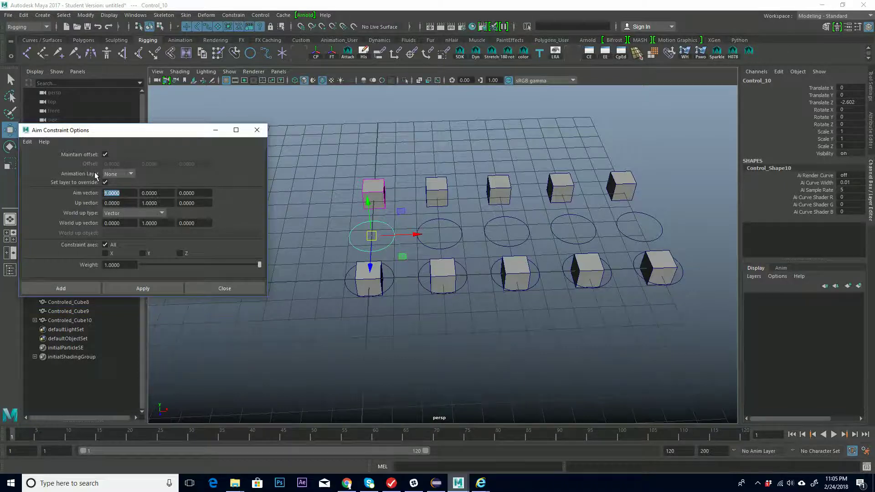
text(0)
key(Return)
key(Tab)
Aim-constrain Controled_Cube7 to Control_7 on all axes with Maintain offset, selecting the control before the cube
click(432, 192)
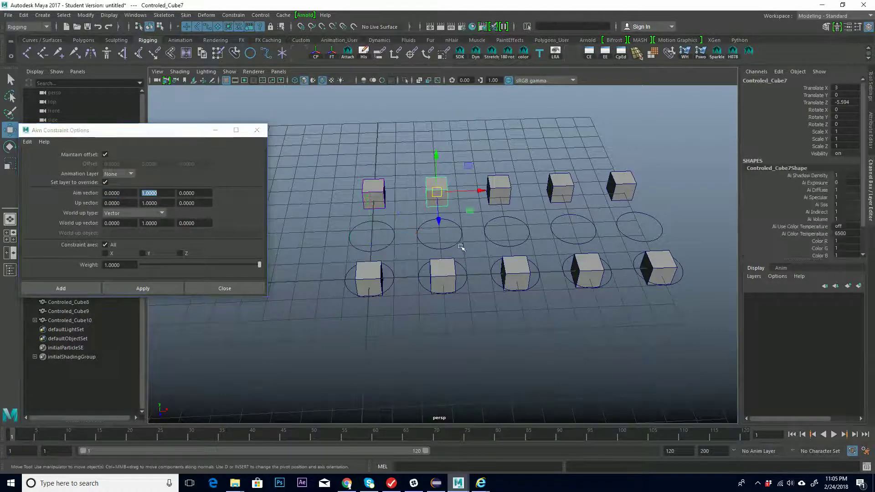
click(461, 247)
shift+click(436, 192)
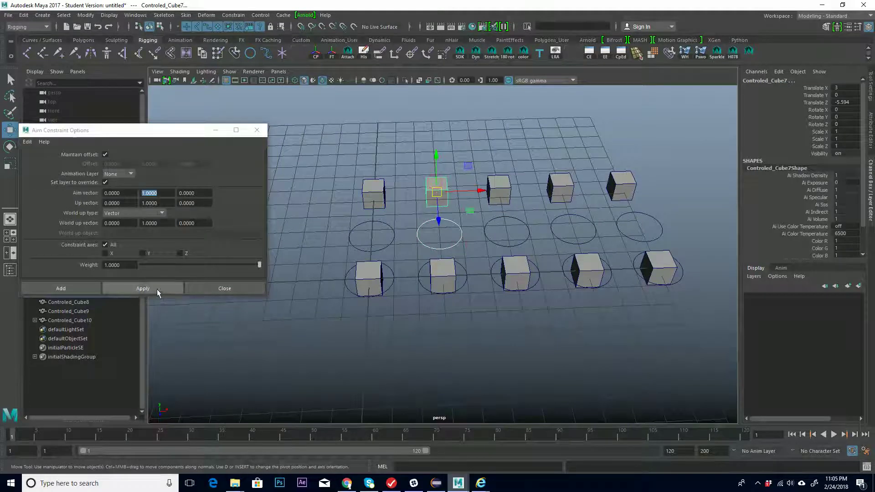
click(143, 289)
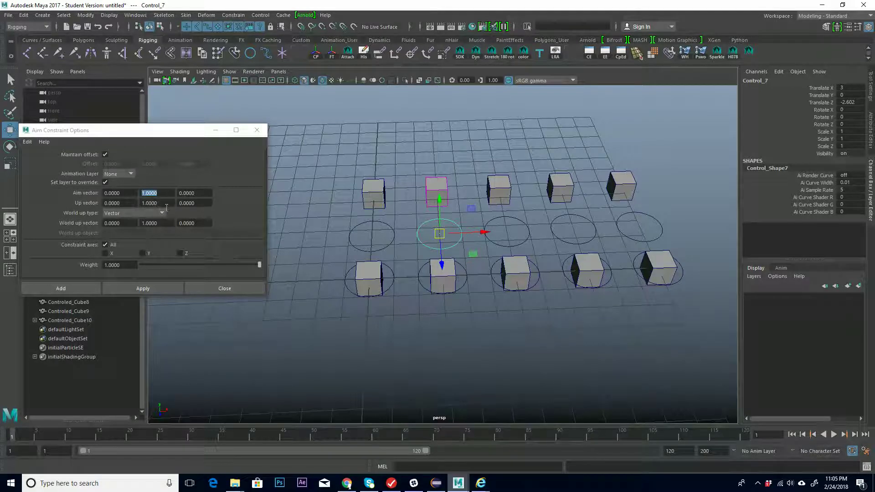
Move Control_7 to about 3.268, 0, -2.56 and Control_10 to about -0.019, 0, -3.171 to compare the two aim vectors
drag(440, 233, 477, 254)
click(381, 224)
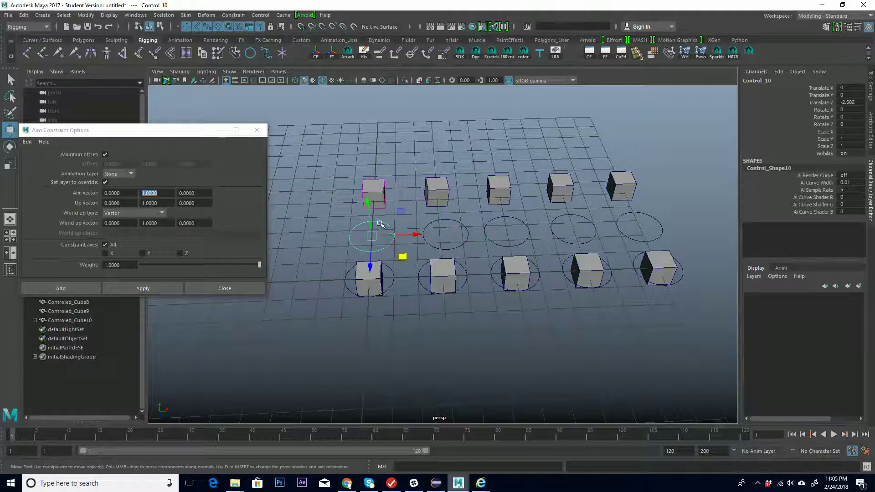
drag(403, 256, 396, 239)
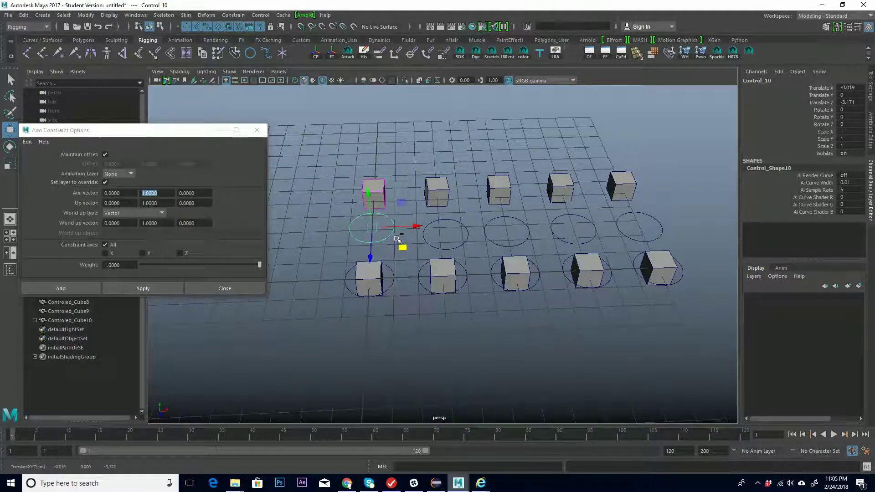
Select Control_7 and examine it and its aim-constrained cube from several viewing angles
key(ctrl+a)
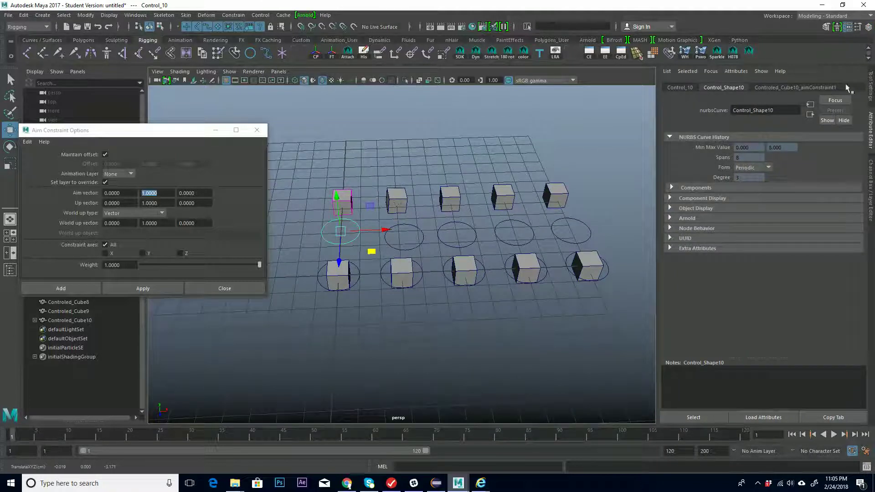
click(870, 194)
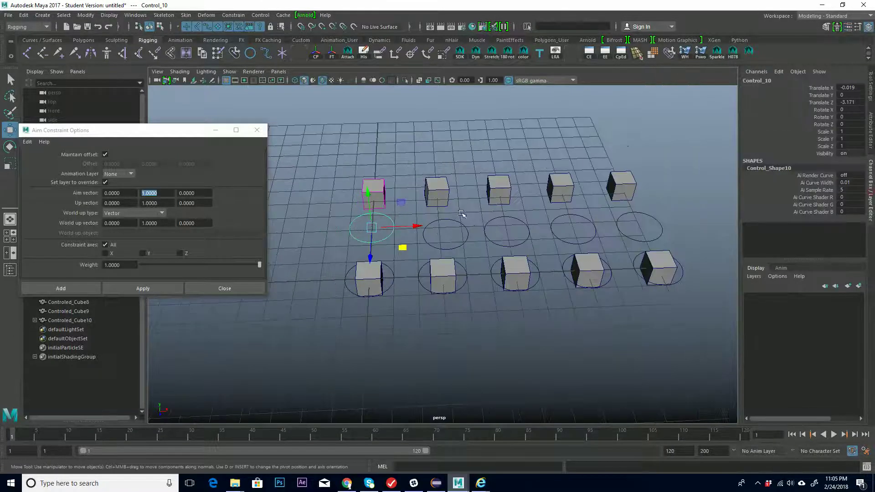
scroll(462, 213, up, 5)
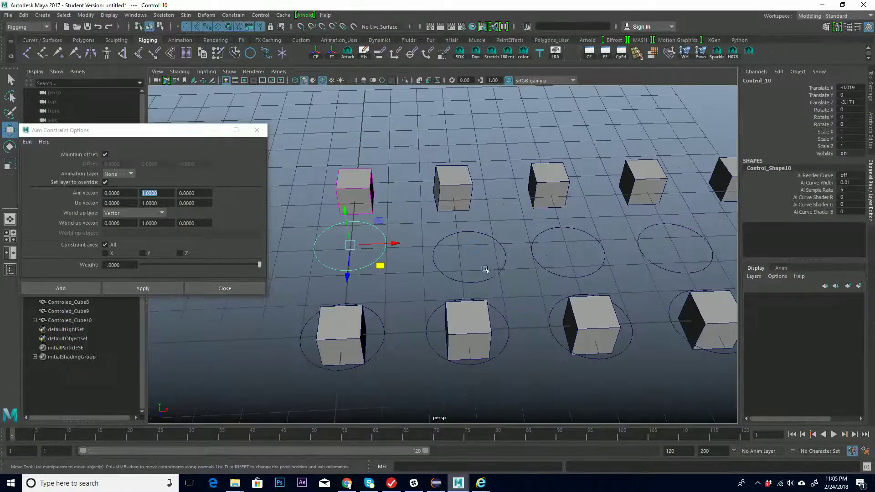
click(486, 269)
alt+drag(515, 251, 583, 251)
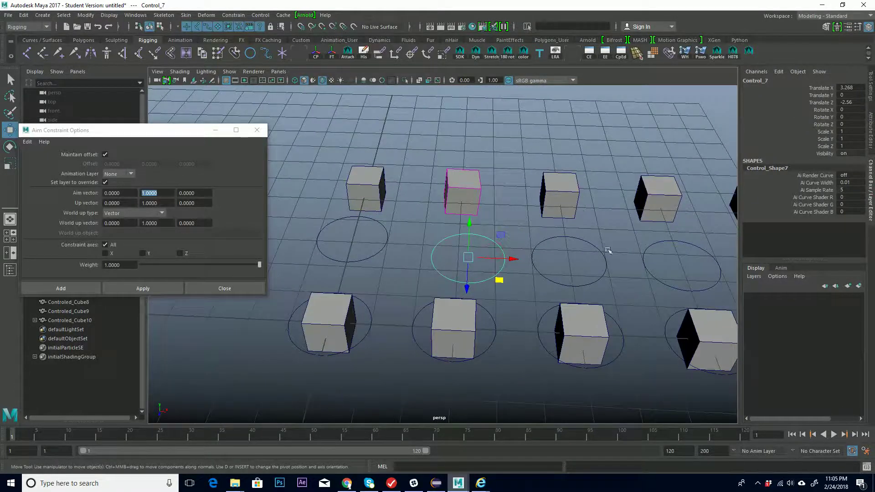
alt+drag(524, 269, 497, 221)
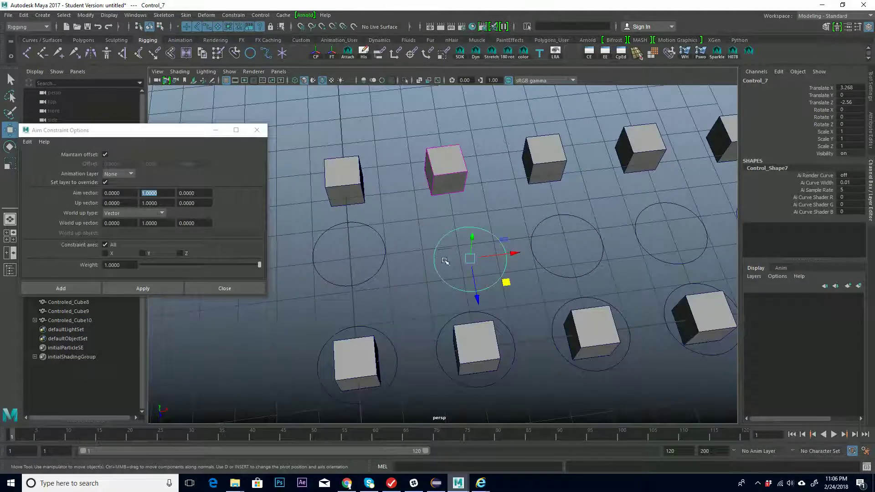
alt+drag(464, 170, 446, 246)
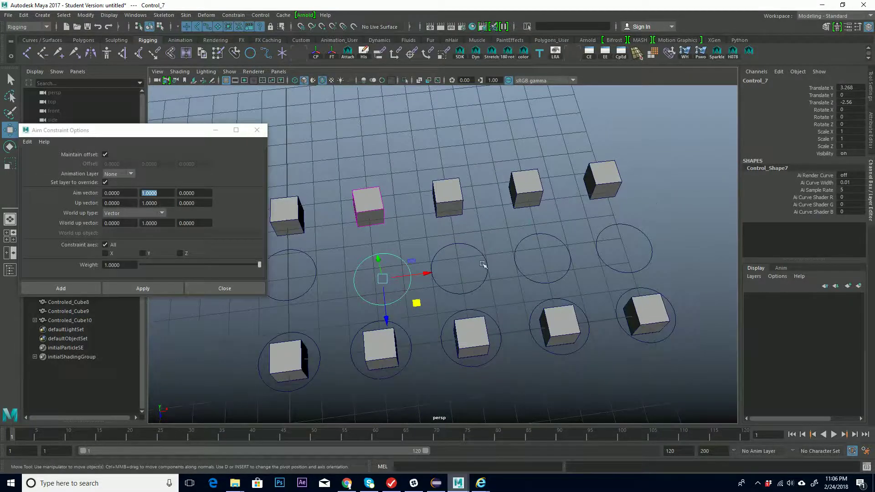
alt+drag(469, 273, 458, 241)
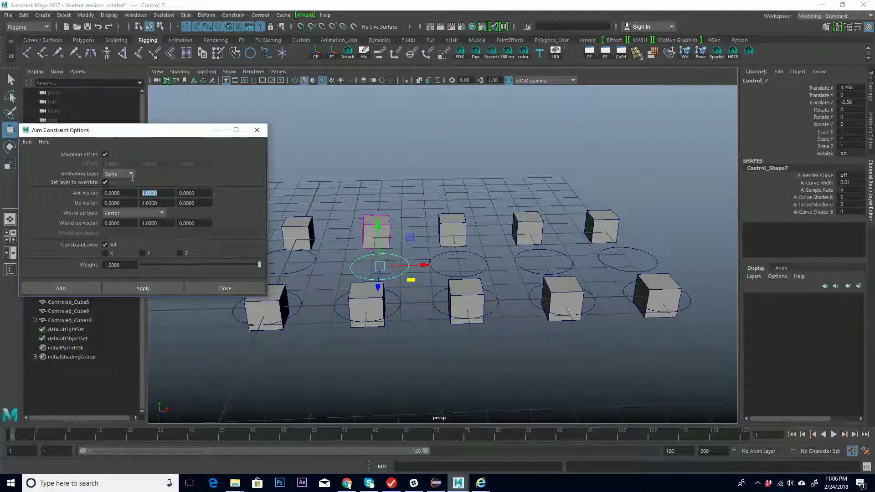
Set the aim vector back to 1, 0, 0 and minimize the aim constraint options
text(0)
key(Return)
click(123, 194)
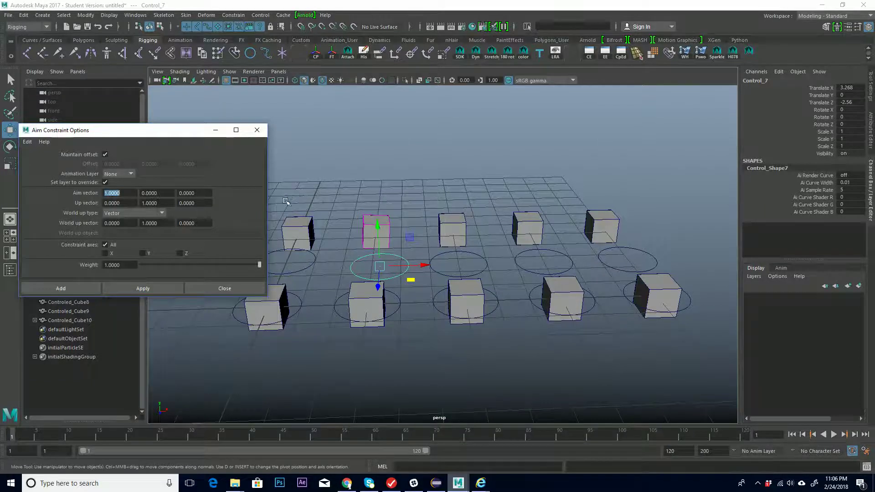
alt+middle_drag(274, 196, 308, 191)
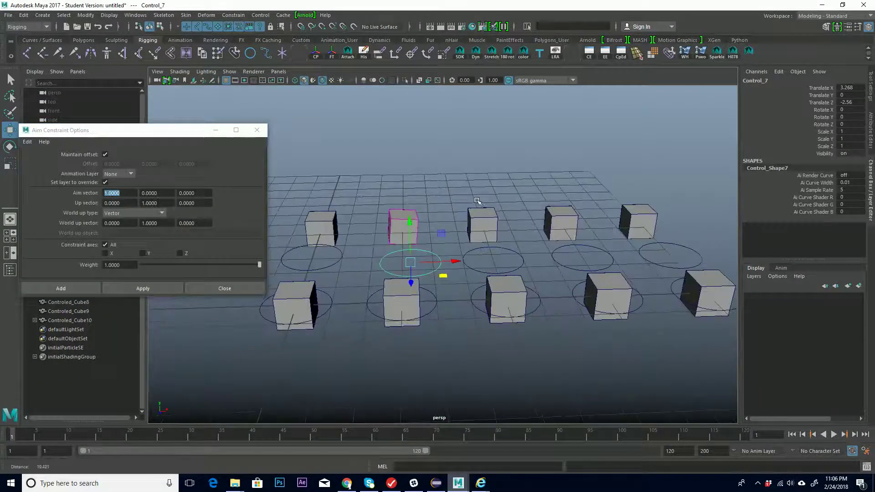
click(215, 129)
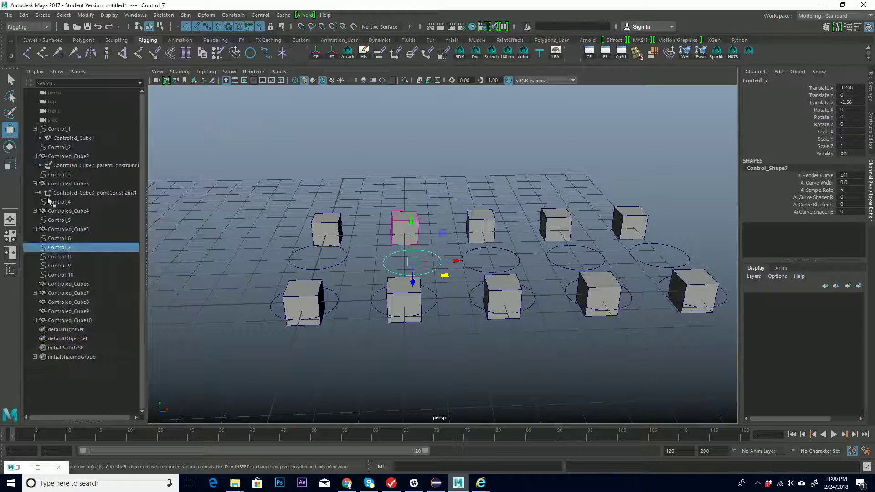
Move and rotate Control_2 to demonstrate the parent constraint on Controled_Cube2
alt+drag(469, 298, 342, 297)
click(440, 282)
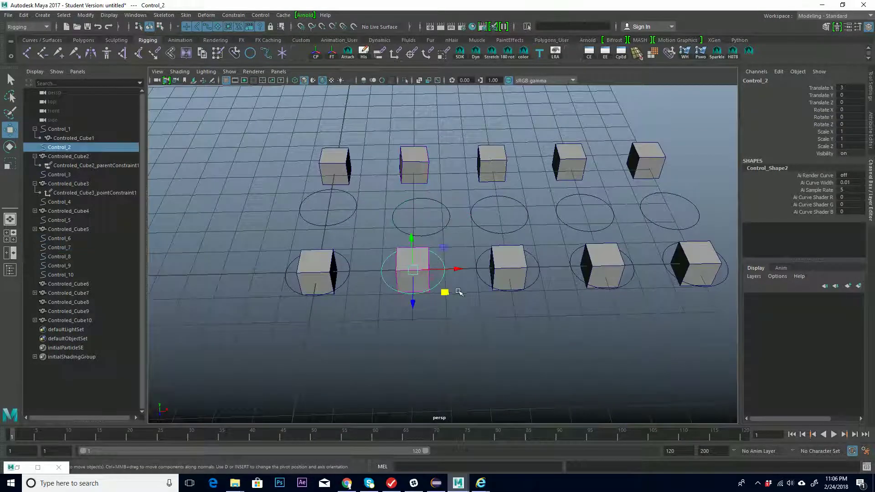
mouse_move(415, 271)
mouse_down()
mouse_move(408, 230)
mouse_move(407, 249)
mouse_move(401, 235)
mouse_move(385, 232)
mouse_move(371, 251)
mouse_move(420, 279)
mouse_up()
key(e)
alt+middle_drag(442, 254, 433, 246)
Move Control_3 to about 5.648, -1.17, 0.745 and rotate it to demonstrate the point constraint on Controled_Cube3
click(542, 276)
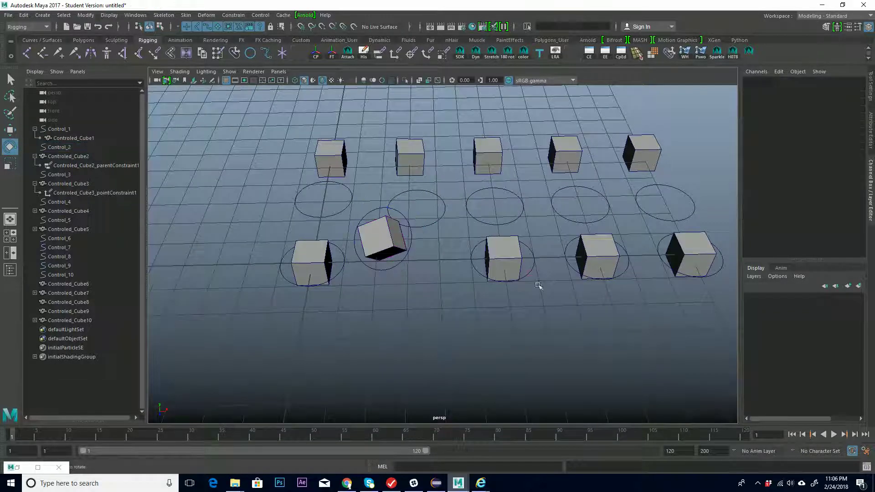
click(533, 282)
mouse_move(533, 283)
alt+mouse_down()
mouse_move(523, 276)
mouse_move(537, 290)
alt+mouse_up()
key(w)
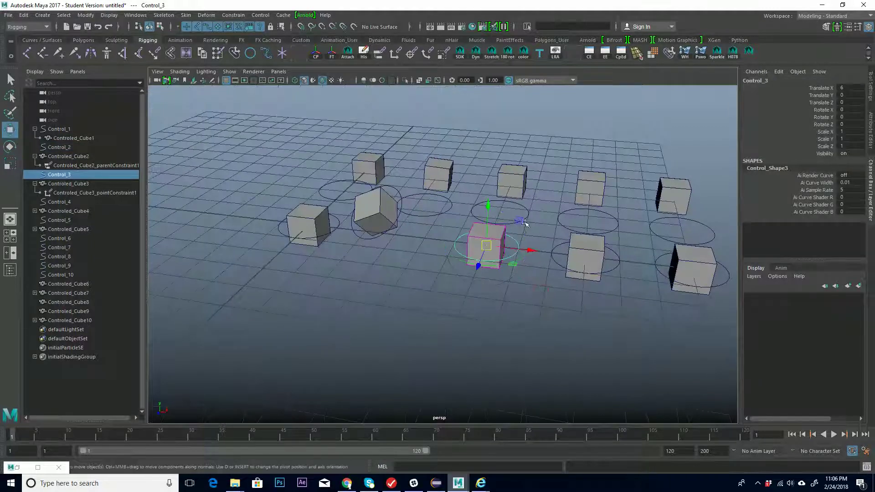
drag(483, 247, 468, 288)
key(e)
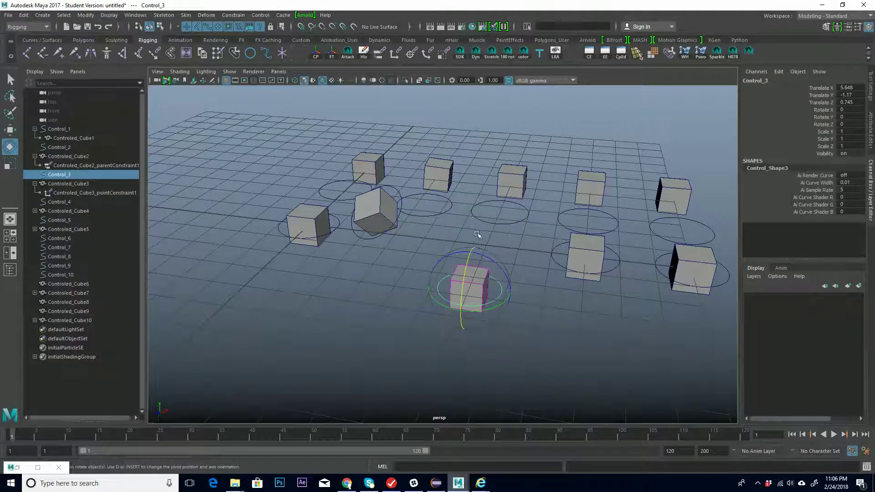
drag(497, 261, 478, 292)
Move Control_4 to about 9.044, 2.447, -1.384 and rotate it to demonstrate the orient constraint on Controled_Cube4
click(607, 274)
key(w)
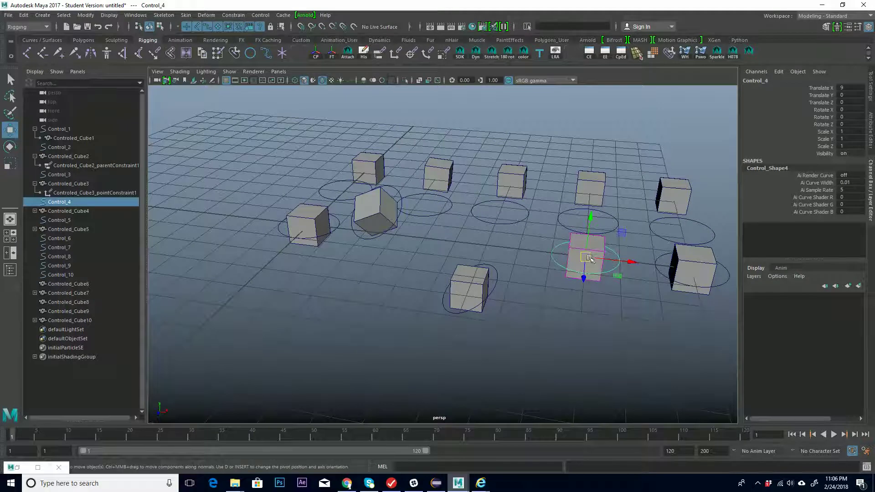
drag(588, 258, 590, 181)
key(e)
mouse_move(625, 134)
mouse_down()
mouse_move(646, 141)
mouse_move(627, 132)
mouse_up()
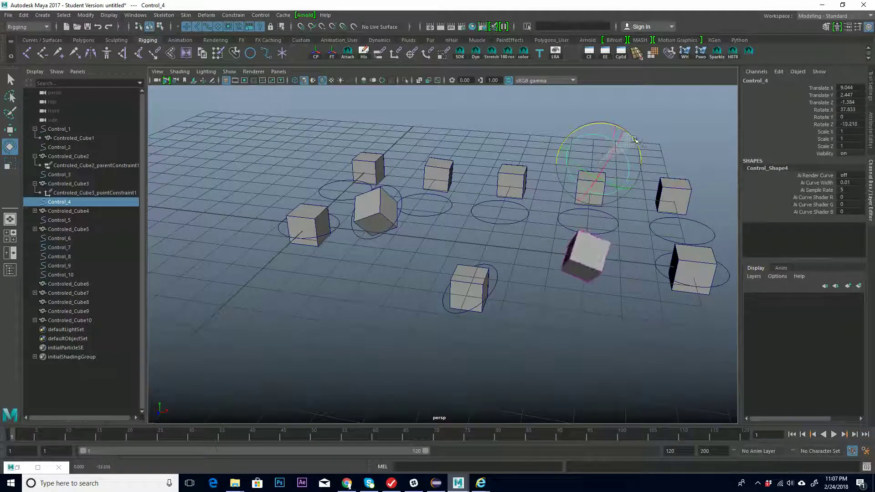
drag(633, 146, 607, 152)
Move Controled_Cube1 along its Z axis away from its parent Control_1
alt+drag(401, 185, 378, 255)
click(296, 275)
key(w)
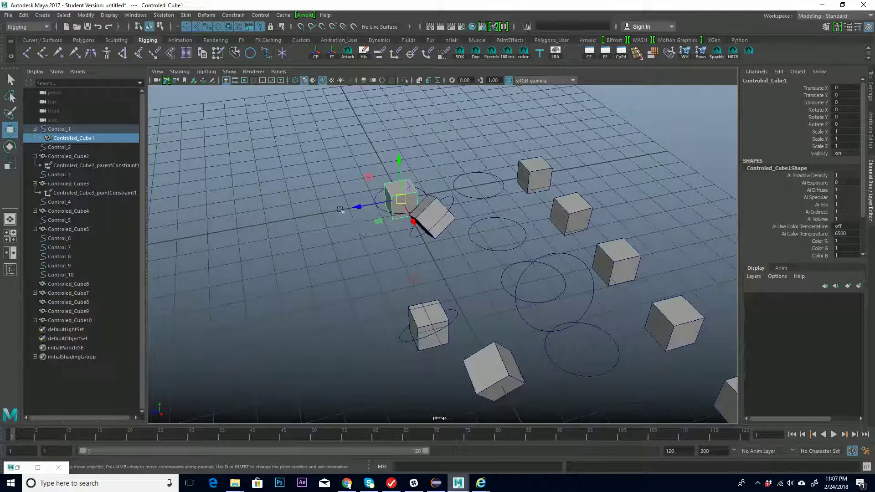
drag(355, 204, 221, 230)
Rotate Control_1 to demonstrate how the offset child cube swings around its parent's pivot
click(390, 211)
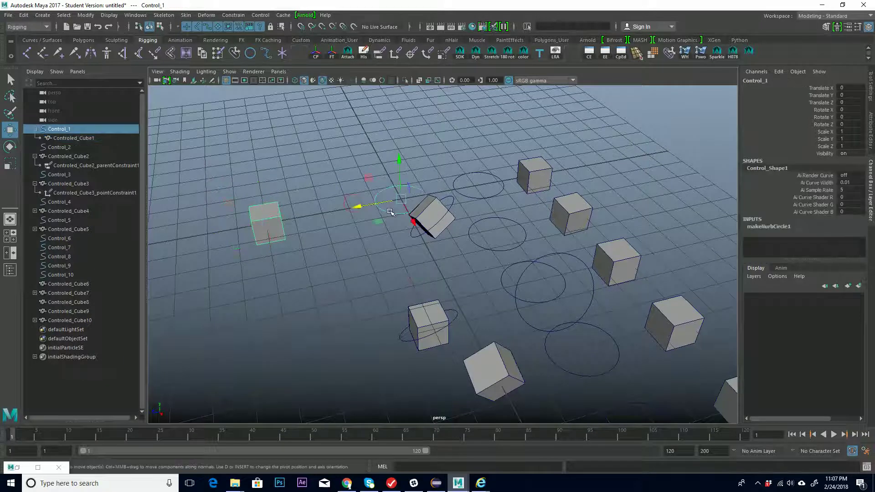
alt+drag(336, 215, 368, 281)
key(e)
drag(411, 213, 316, 263)
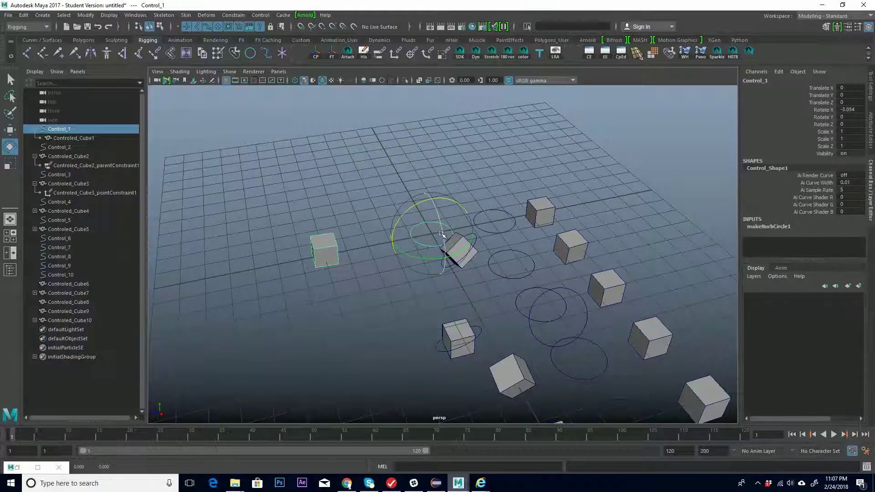
drag(415, 205, 567, 286)
Adjust Control_4's rotation to about 44.3, 0, -14.3 and compare the parented and constrained cubes from different angles
click(590, 187)
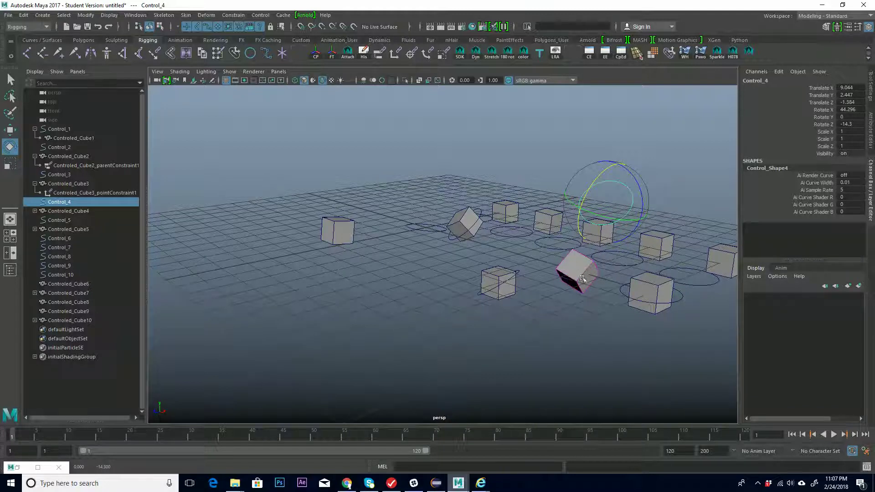
alt+drag(583, 278, 584, 241)
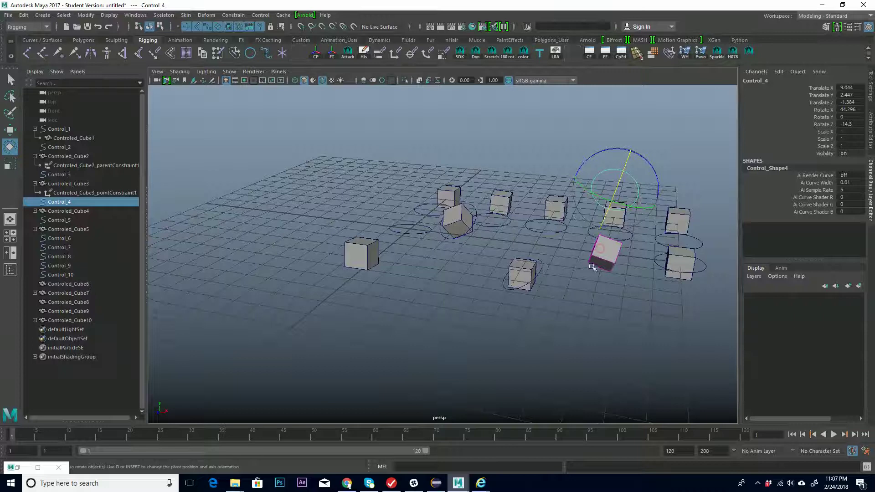
alt+right_drag(542, 210, 481, 240)
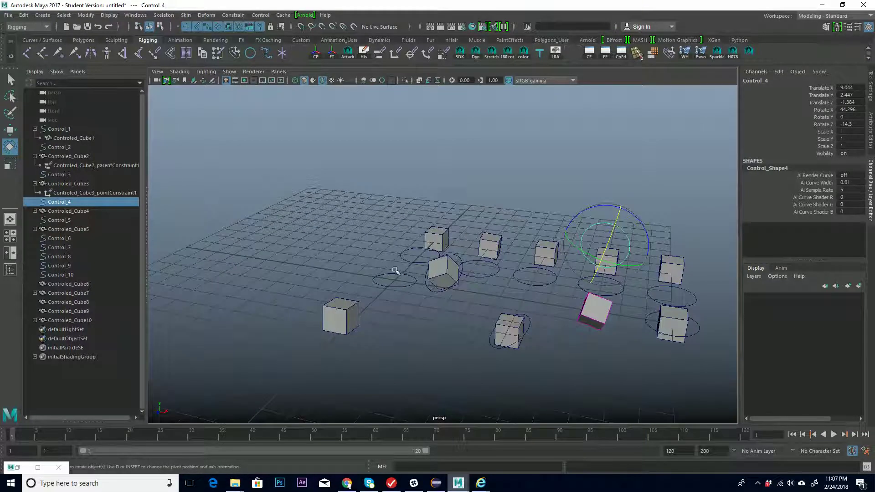
alt+drag(395, 271, 412, 280)
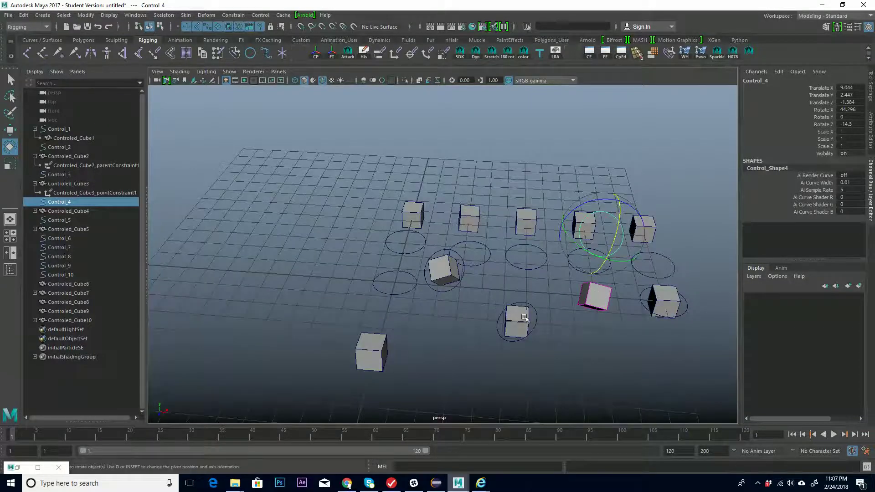
alt+drag(523, 313, 504, 313)
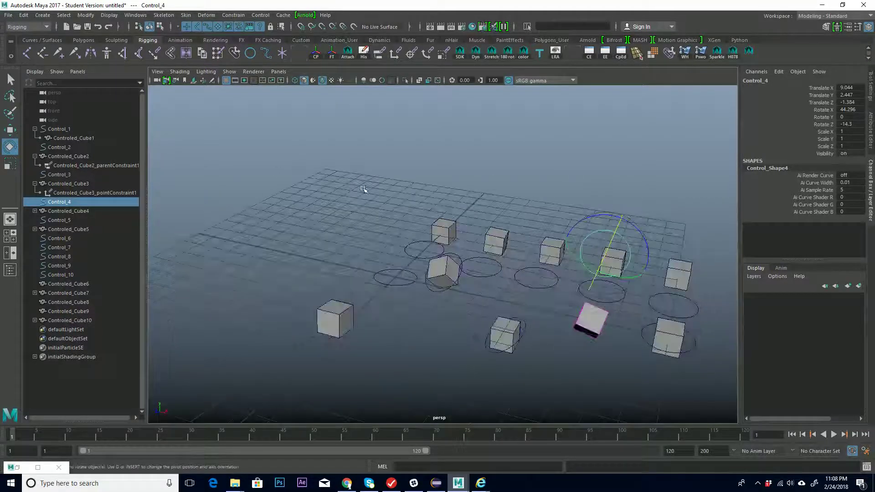